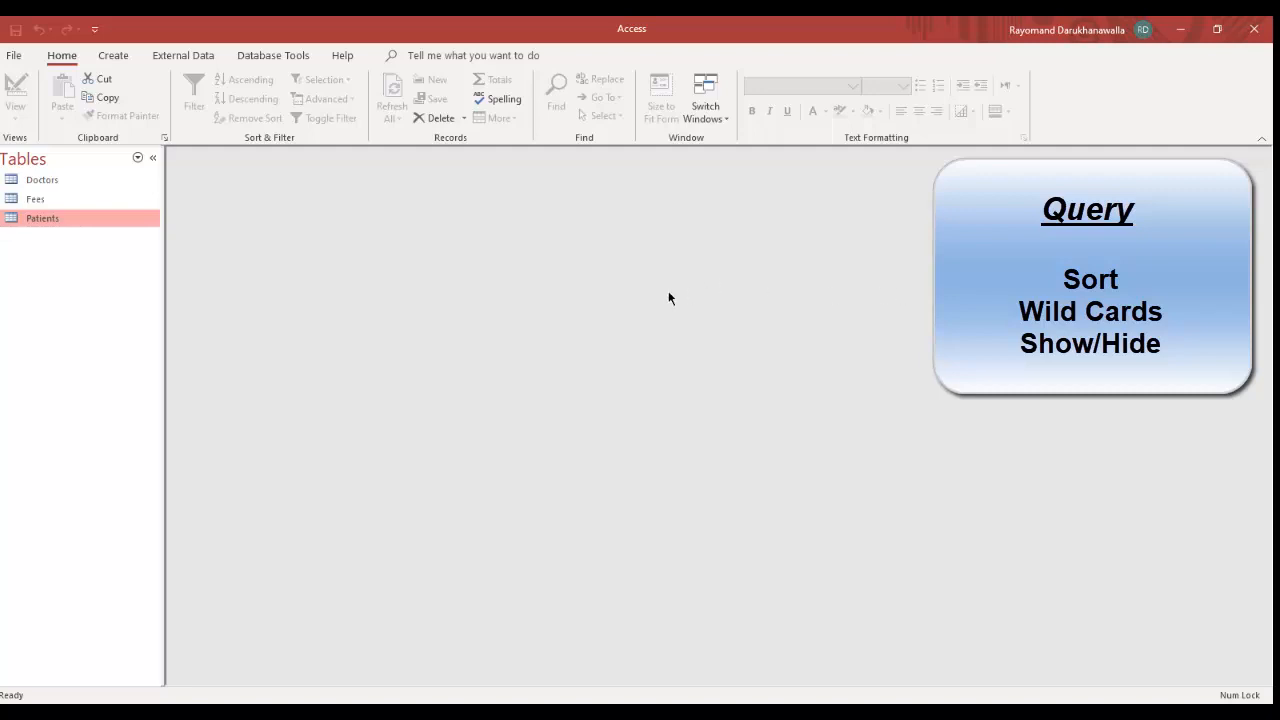
# Step: Create a query in design view from the Patients table, and enlarge its field list to show all fields
pyautogui.click(112, 56)
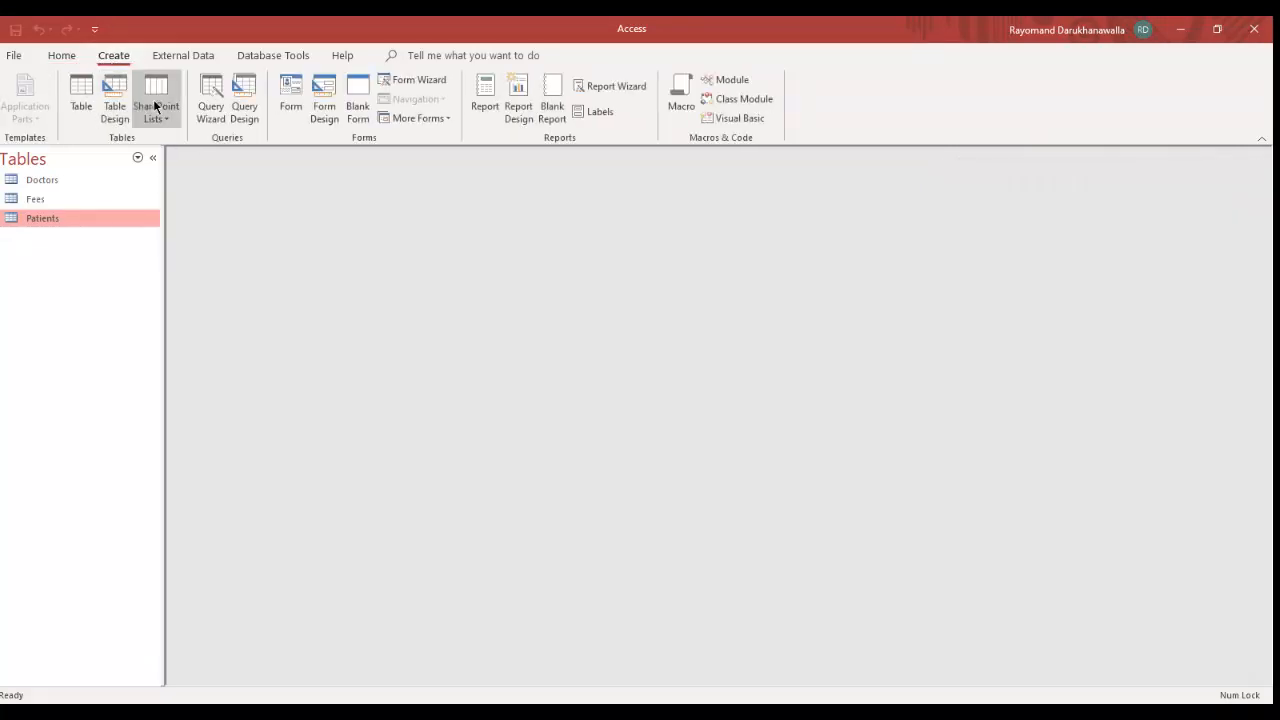
pyautogui.click(246, 105)
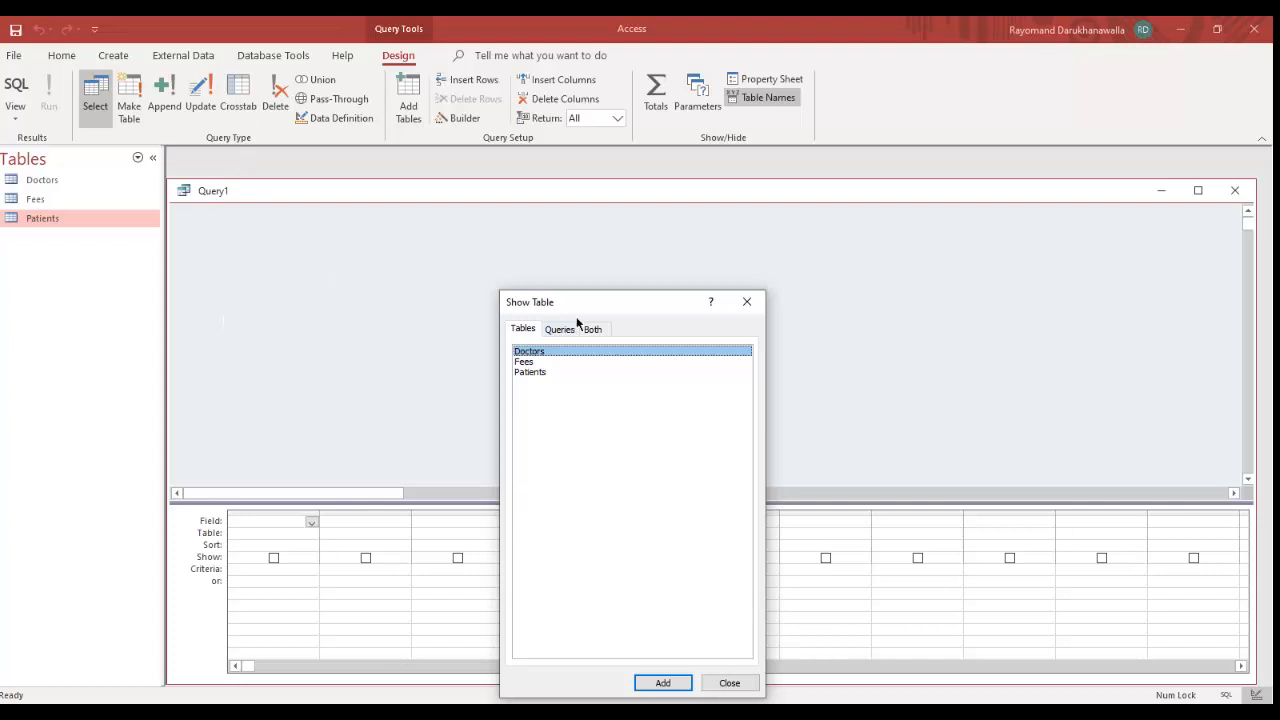
pyautogui.moveTo(581, 307); pyautogui.dragTo(622, 241)
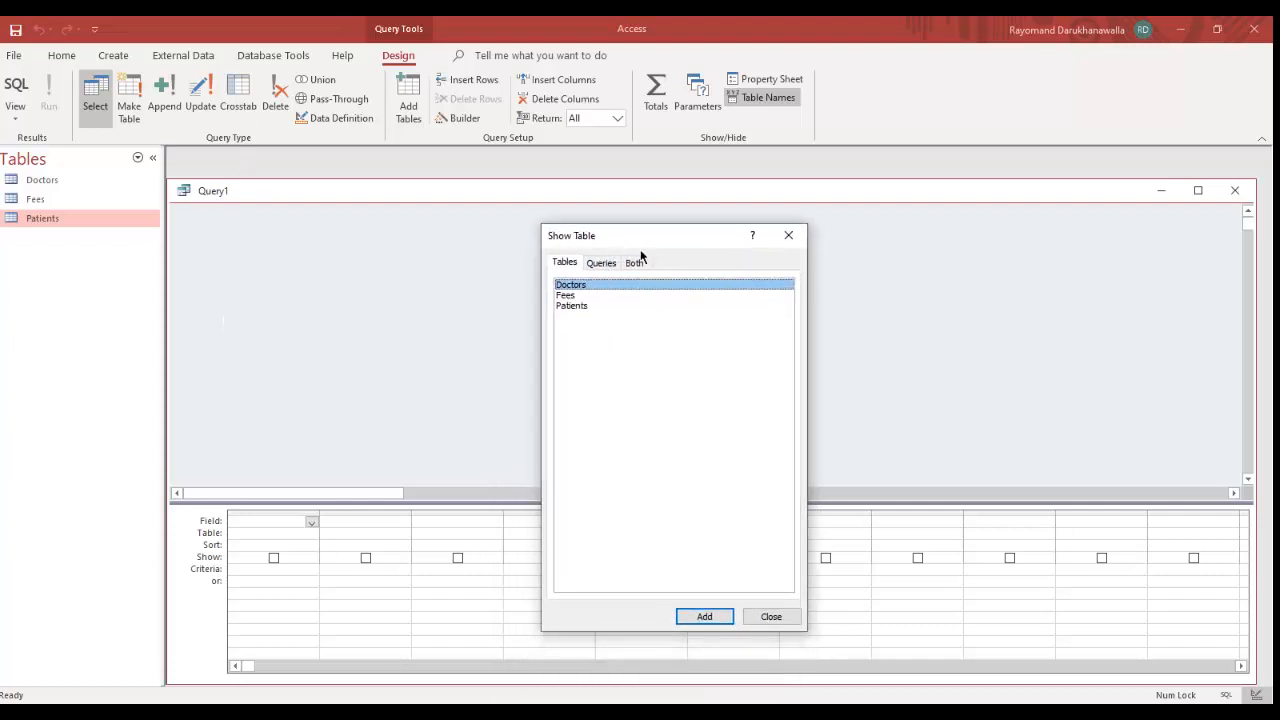
pyautogui.click(588, 306)
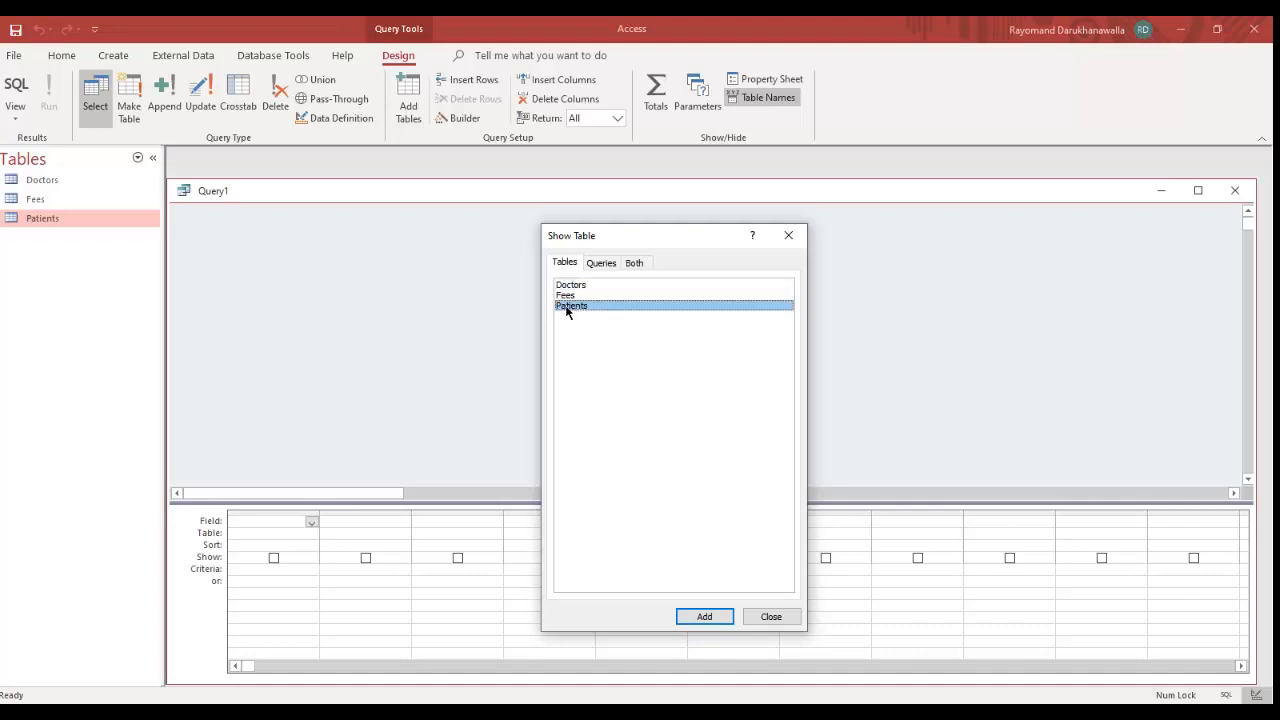
pyautogui.click(702, 615)
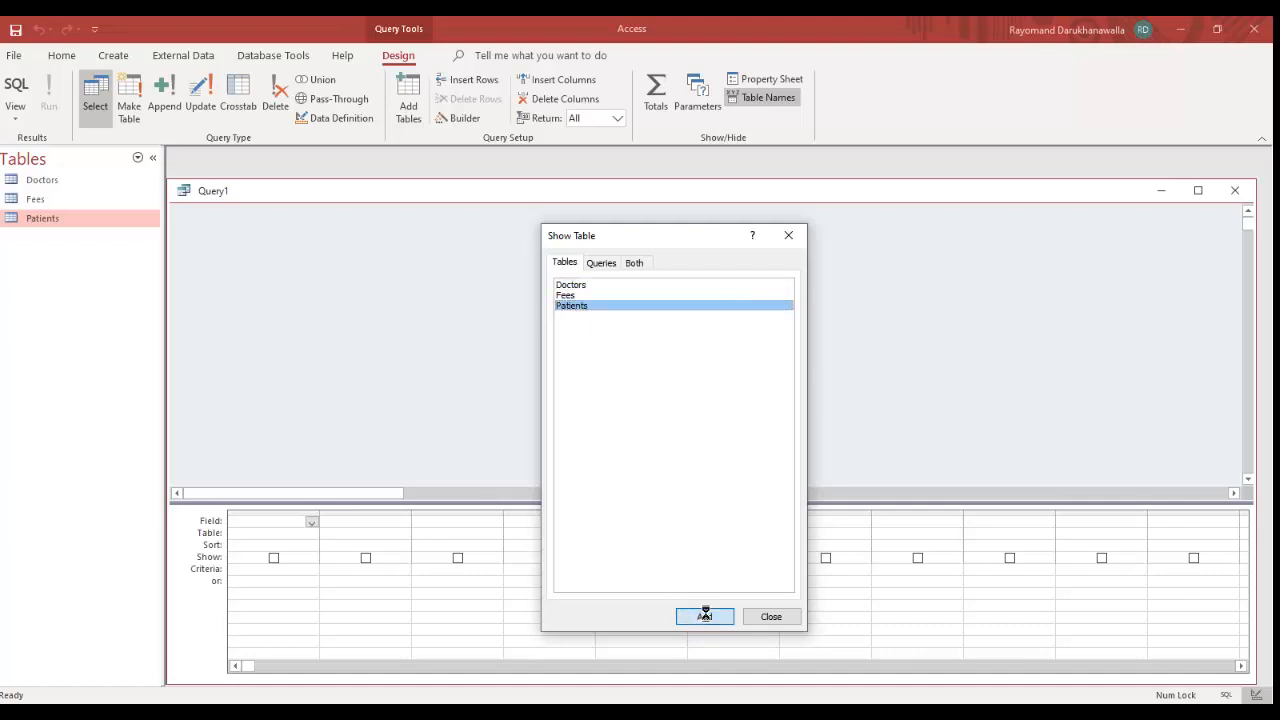
pyautogui.click(764, 617)
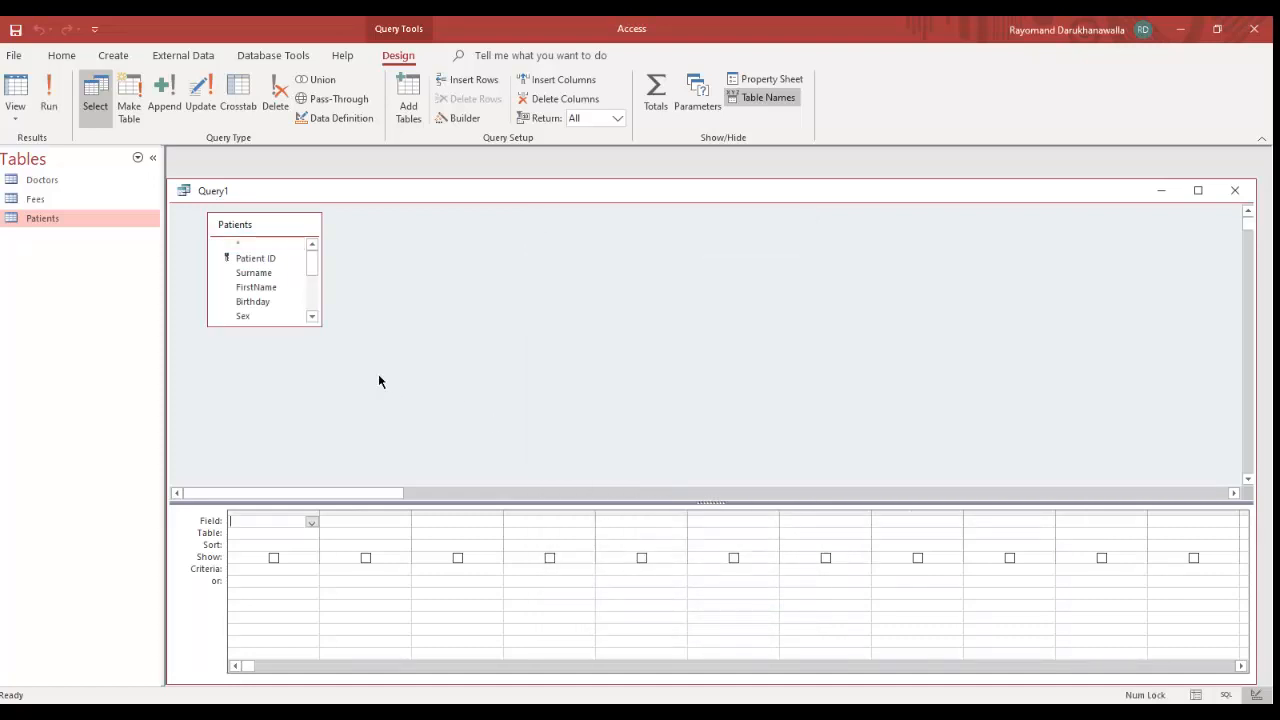
pyautogui.moveTo(319, 325); pyautogui.dragTo(334, 450)
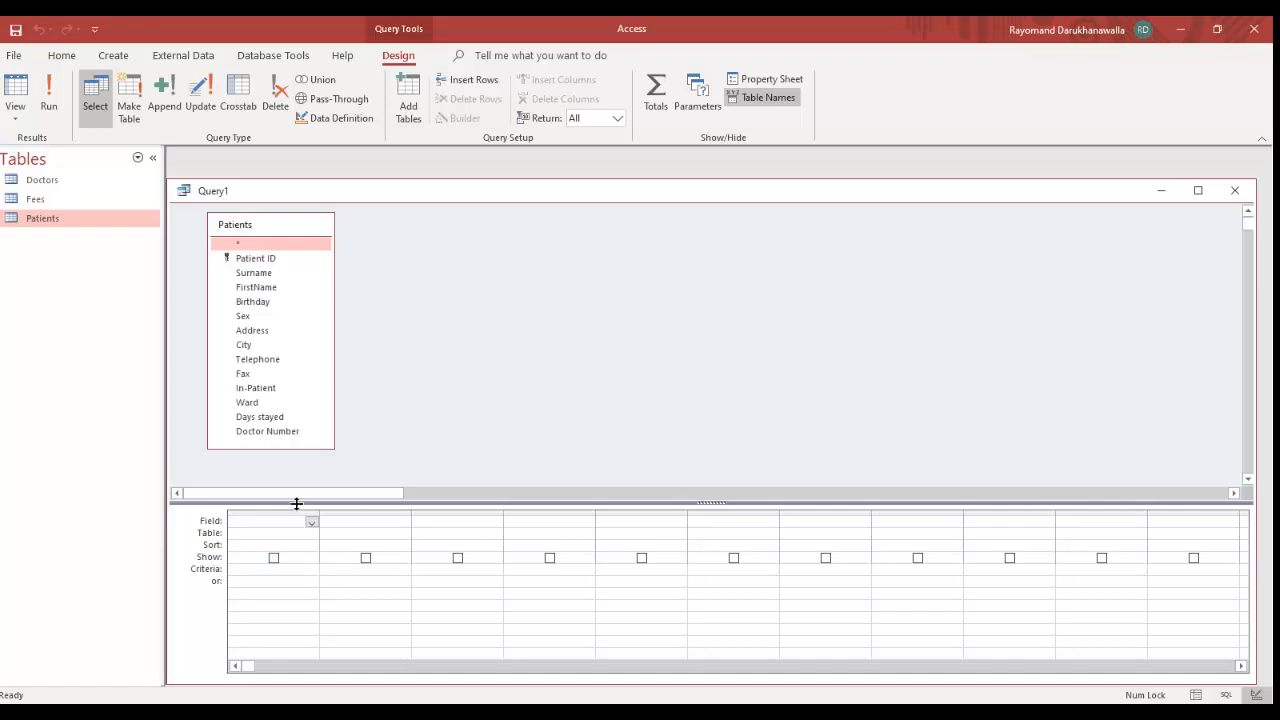
# Step: Add the Patient ID, Surname, FirstName, Sex and City fields to the query design grid
pyautogui.doubleClick(255, 258)
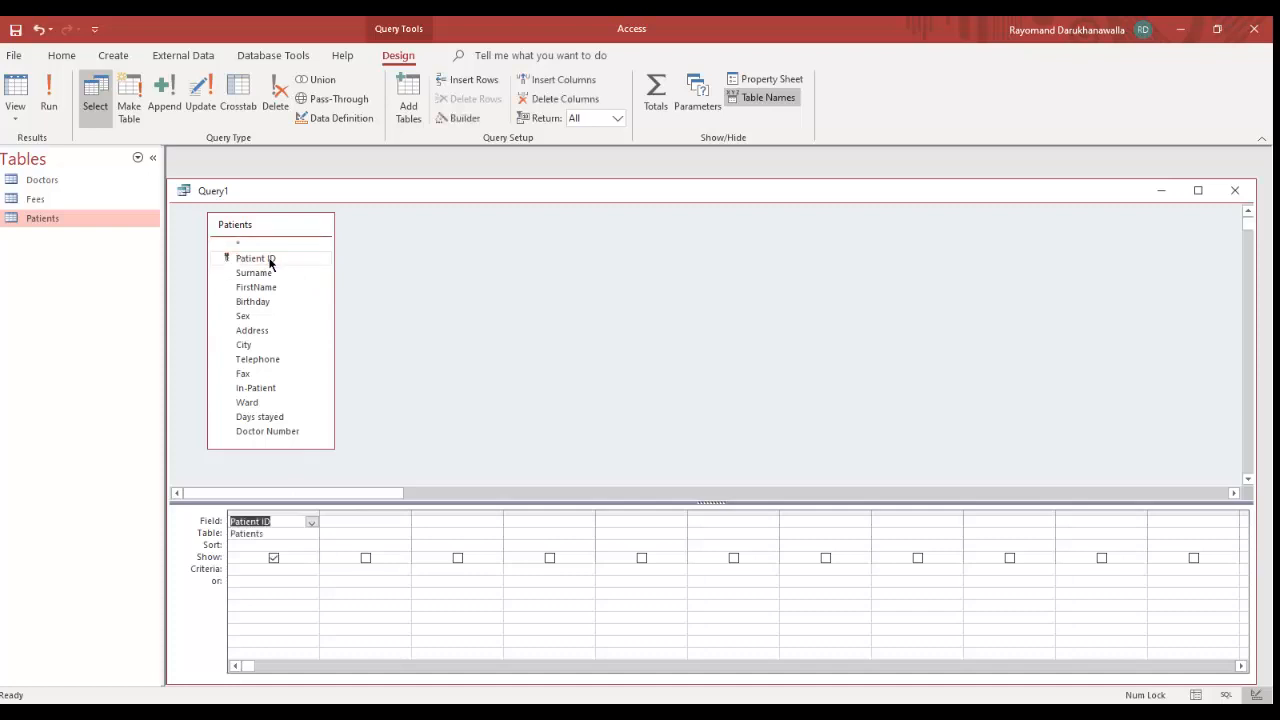
pyautogui.doubleClick(267, 272)
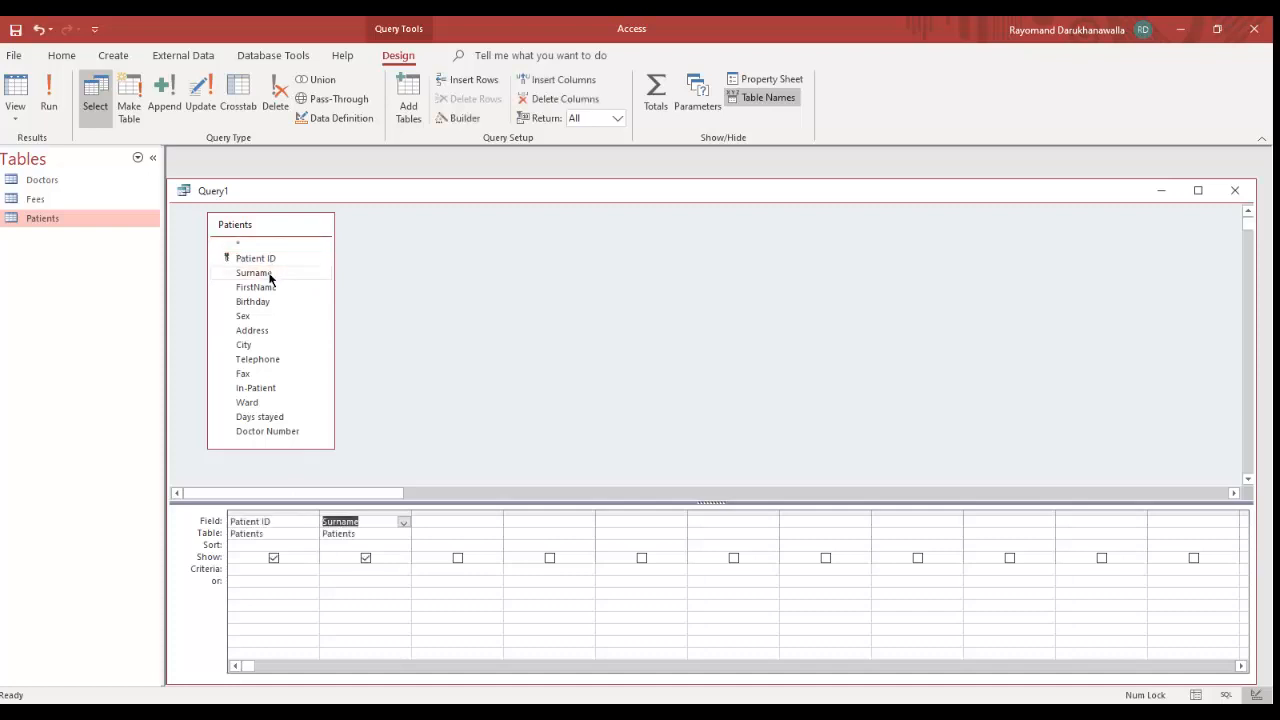
pyautogui.doubleClick(270, 288)
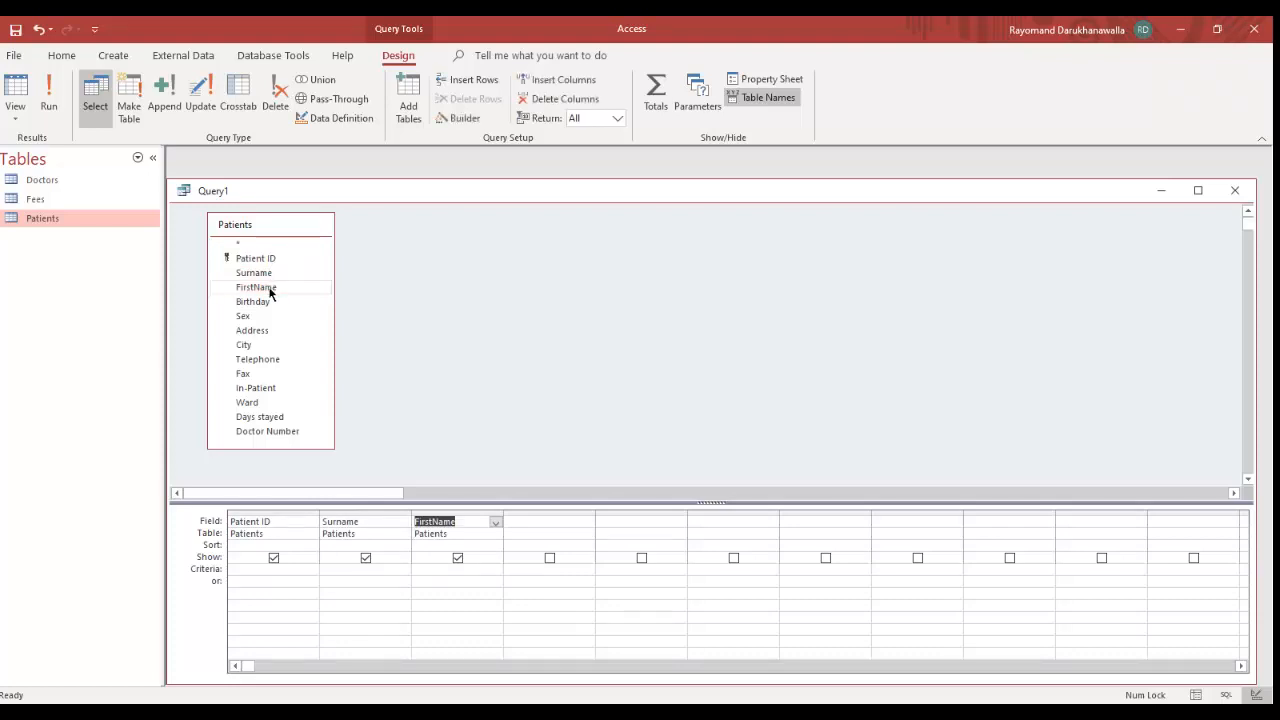
pyautogui.doubleClick(266, 316)
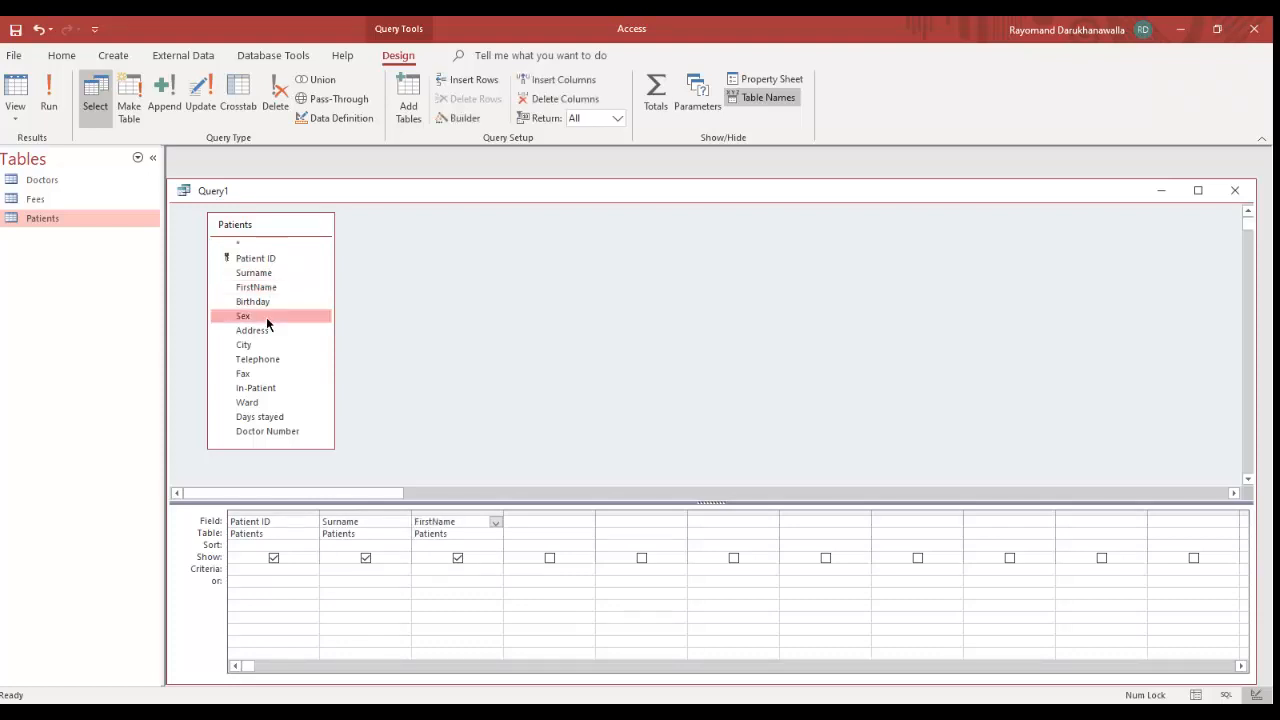
pyautogui.click(630, 521)
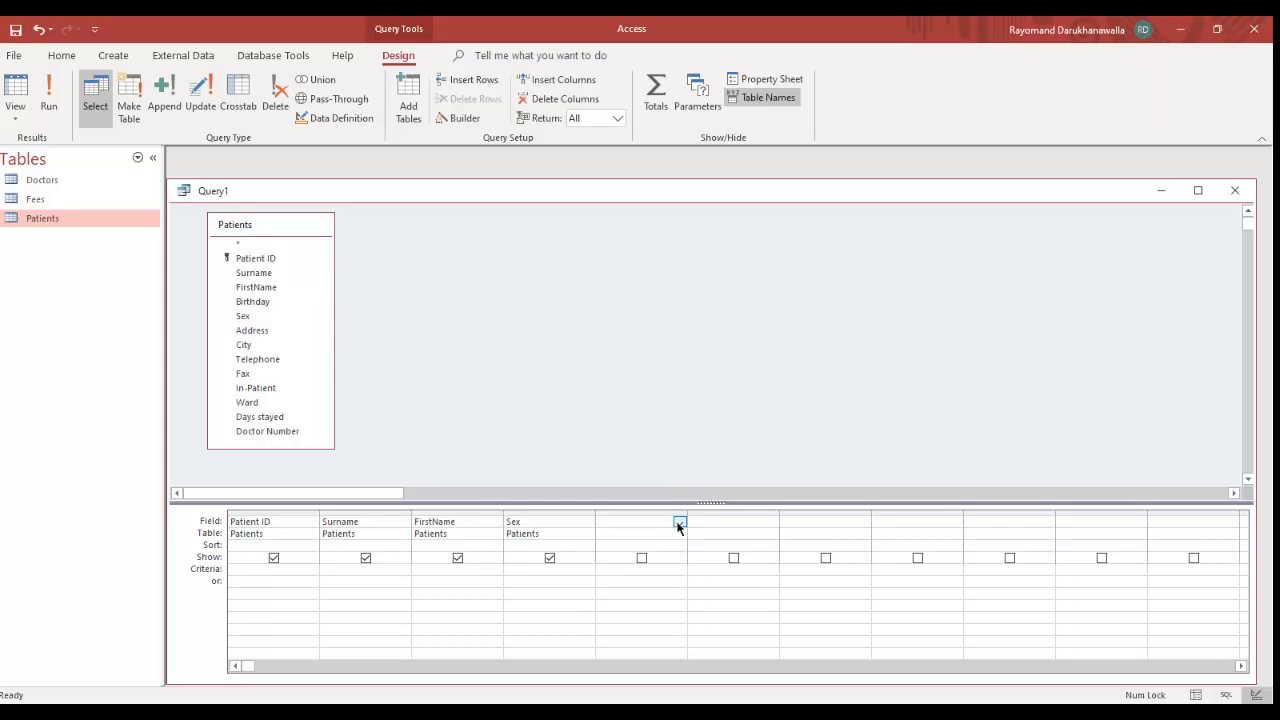
pyautogui.click(679, 523)
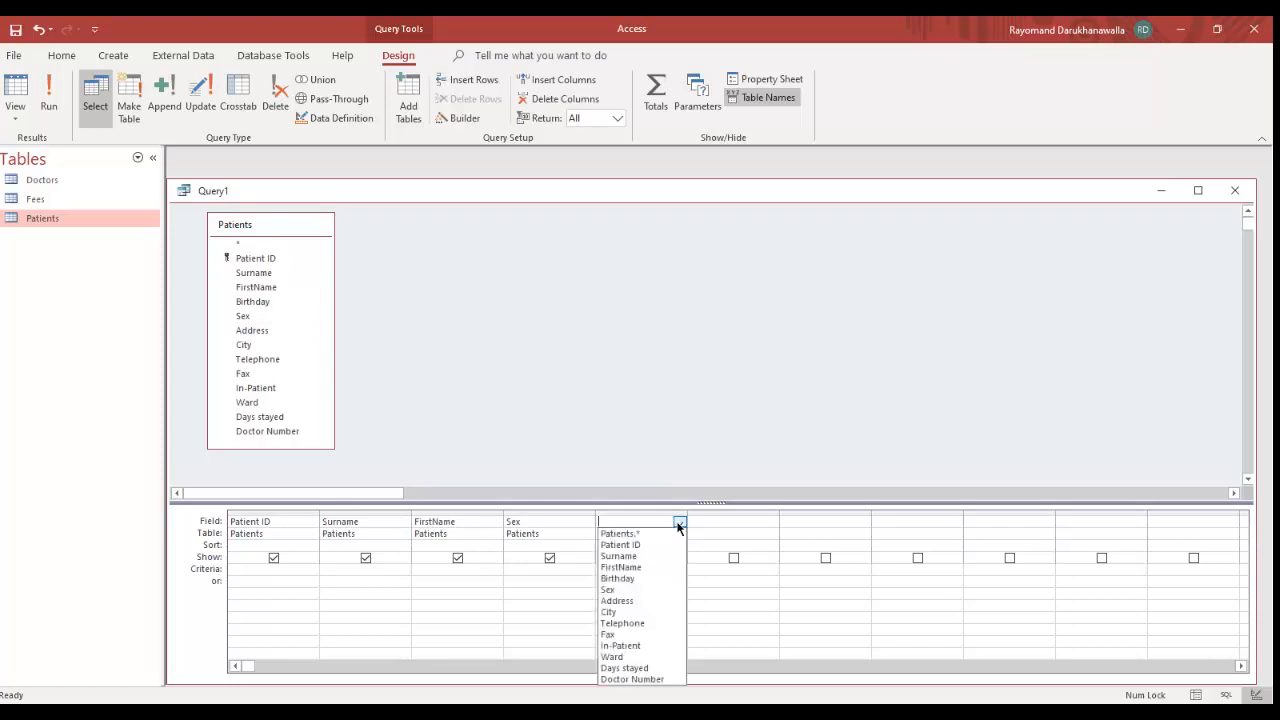
pyautogui.click(651, 612)
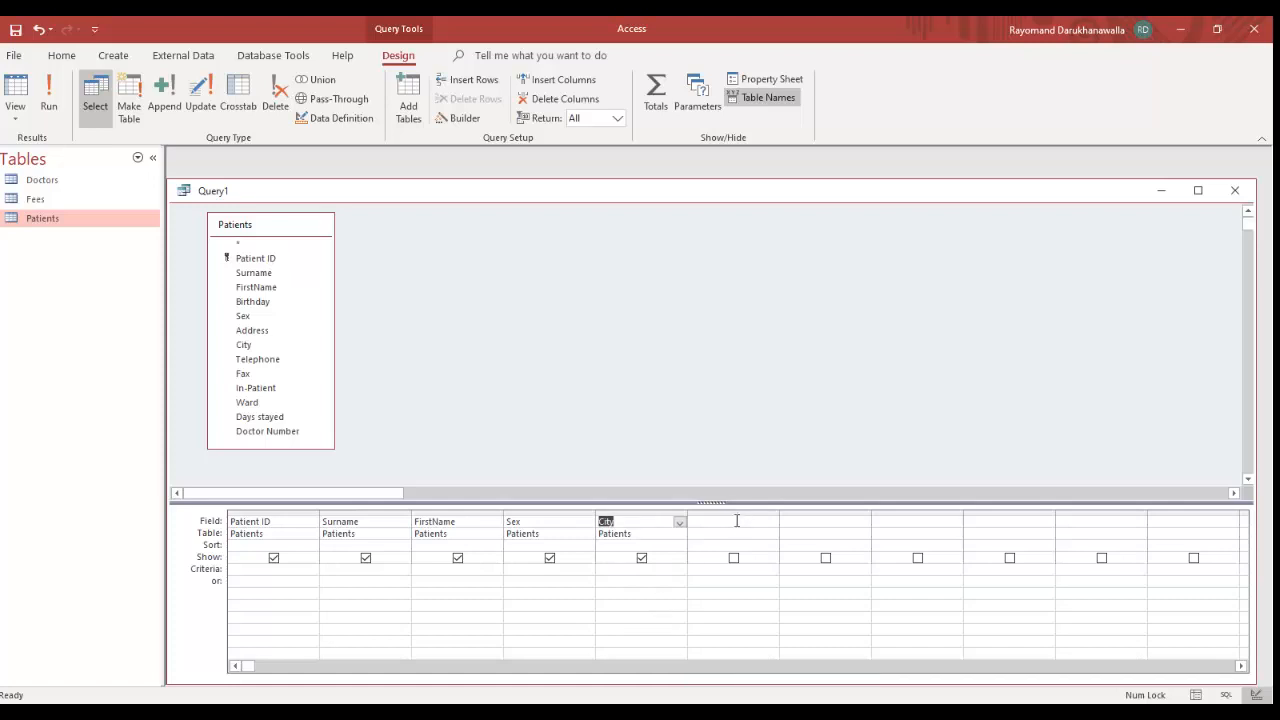
# Step: Add the In-Patient, Ward and Days stayed fields to the query grid after City
pyautogui.click(737, 521)
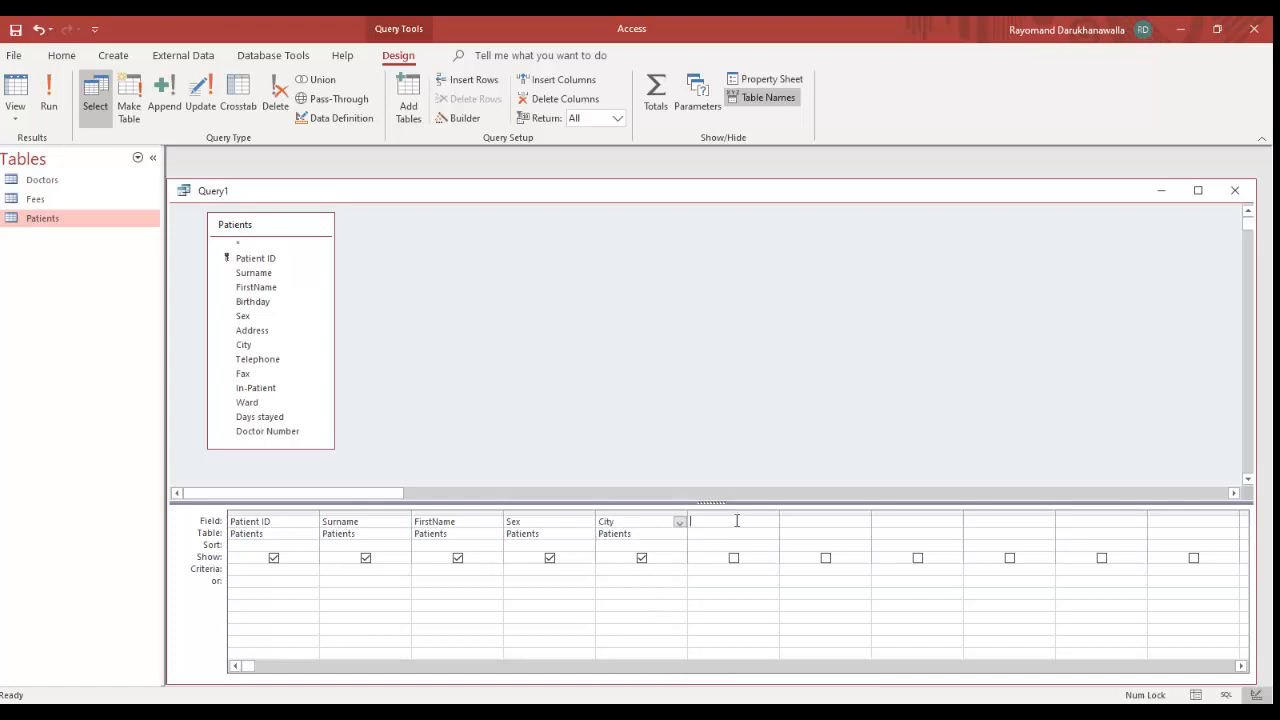
pyautogui.doubleClick(255, 390)
pyautogui.doubleClick(254, 403)
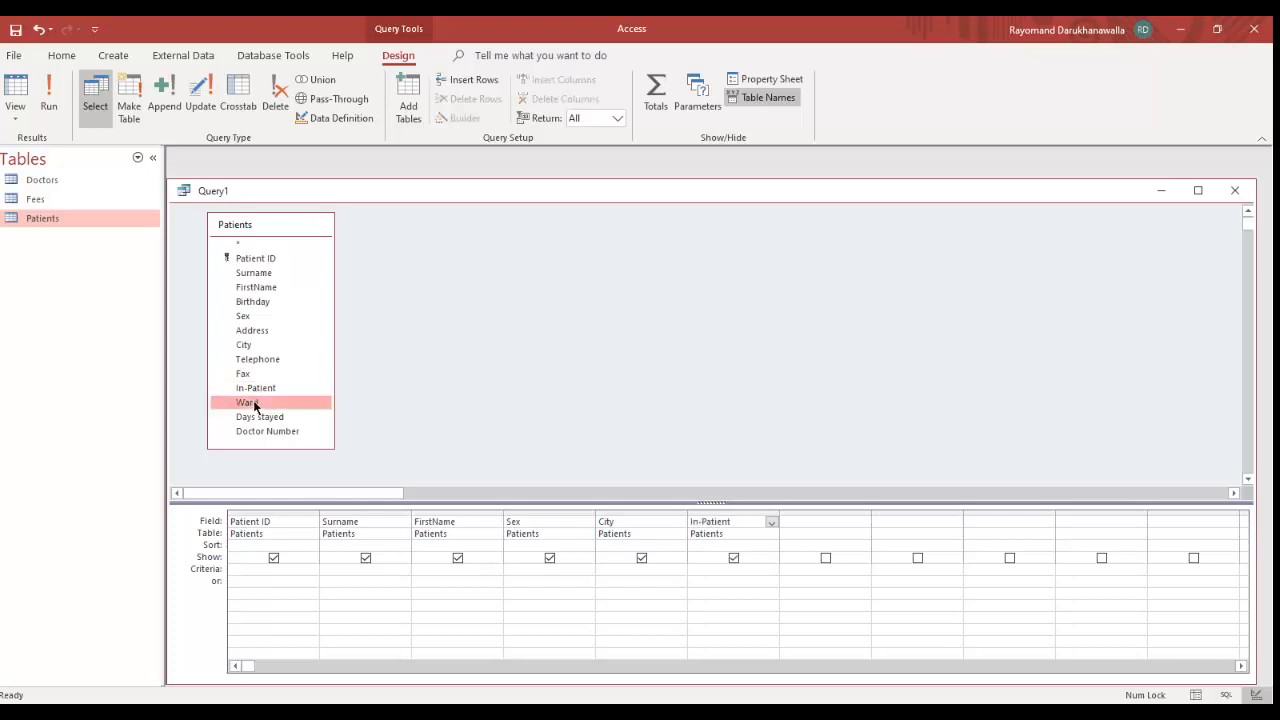
pyautogui.doubleClick(258, 418)
pyautogui.click(262, 432)
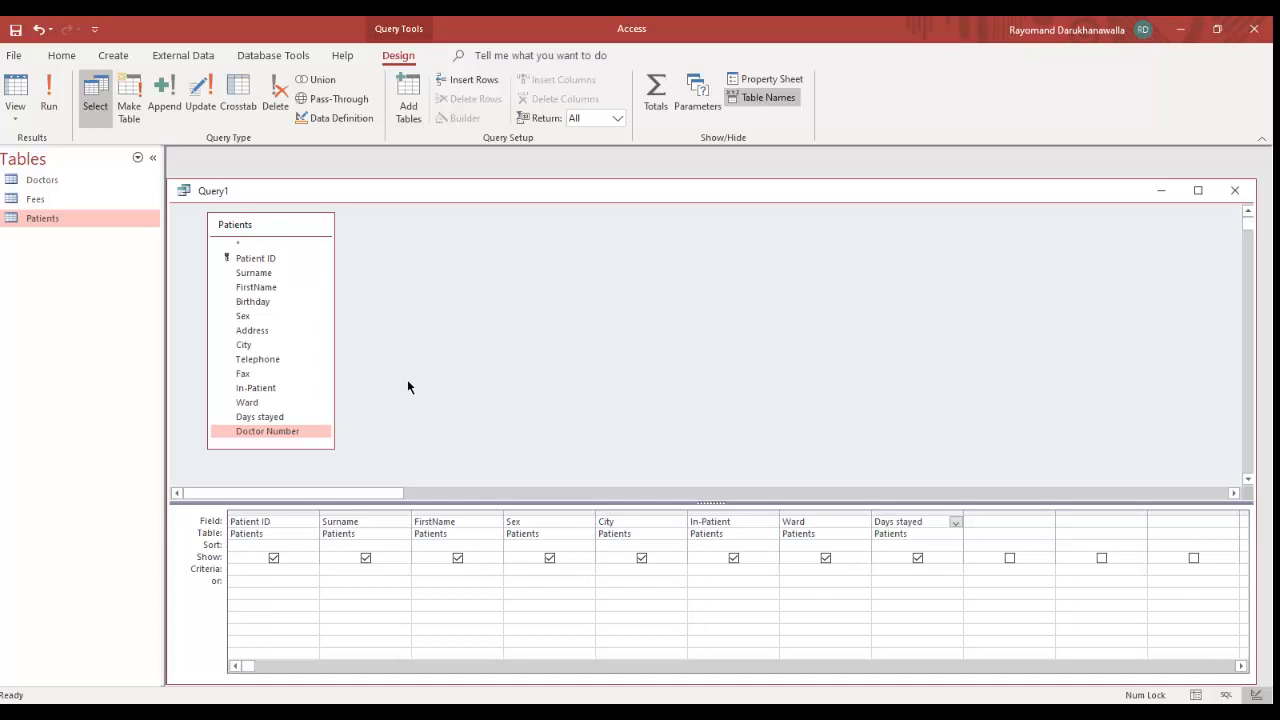
# Step: Run the query and widen the Days stayed column to fit its full heading
pyautogui.click(57, 90)
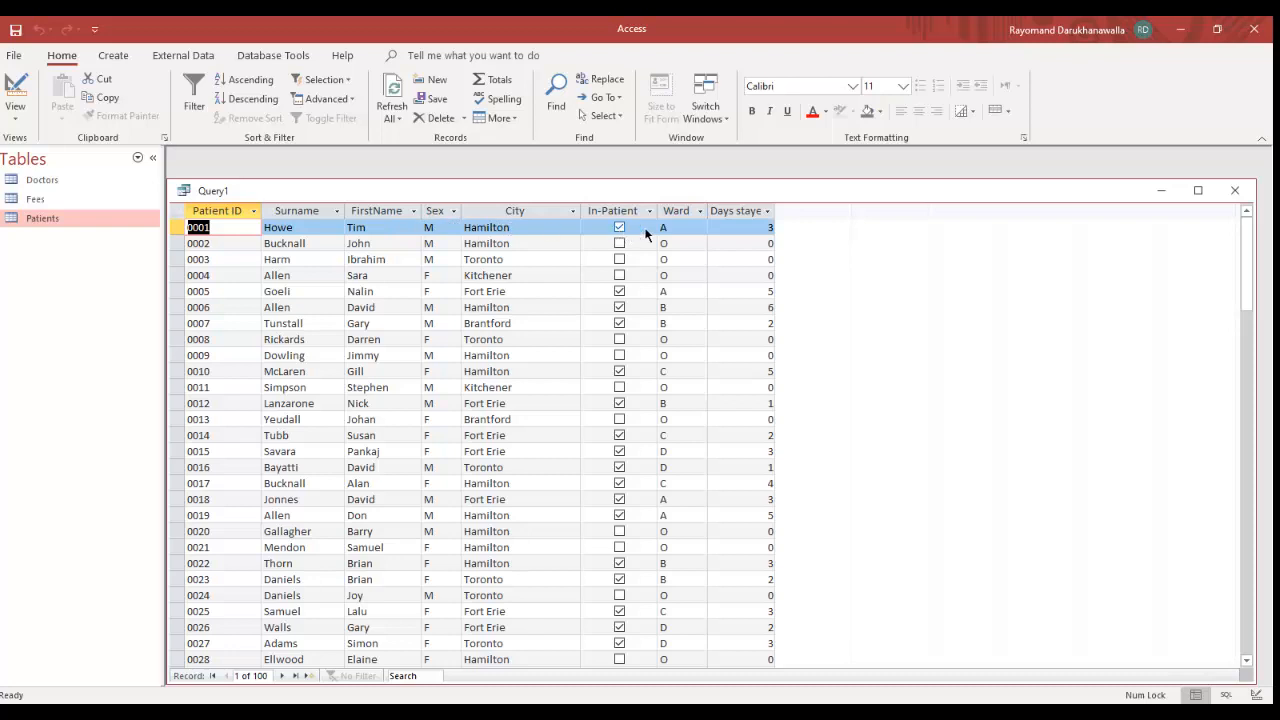
pyautogui.moveTo(776, 212); pyautogui.dragTo(794, 212)
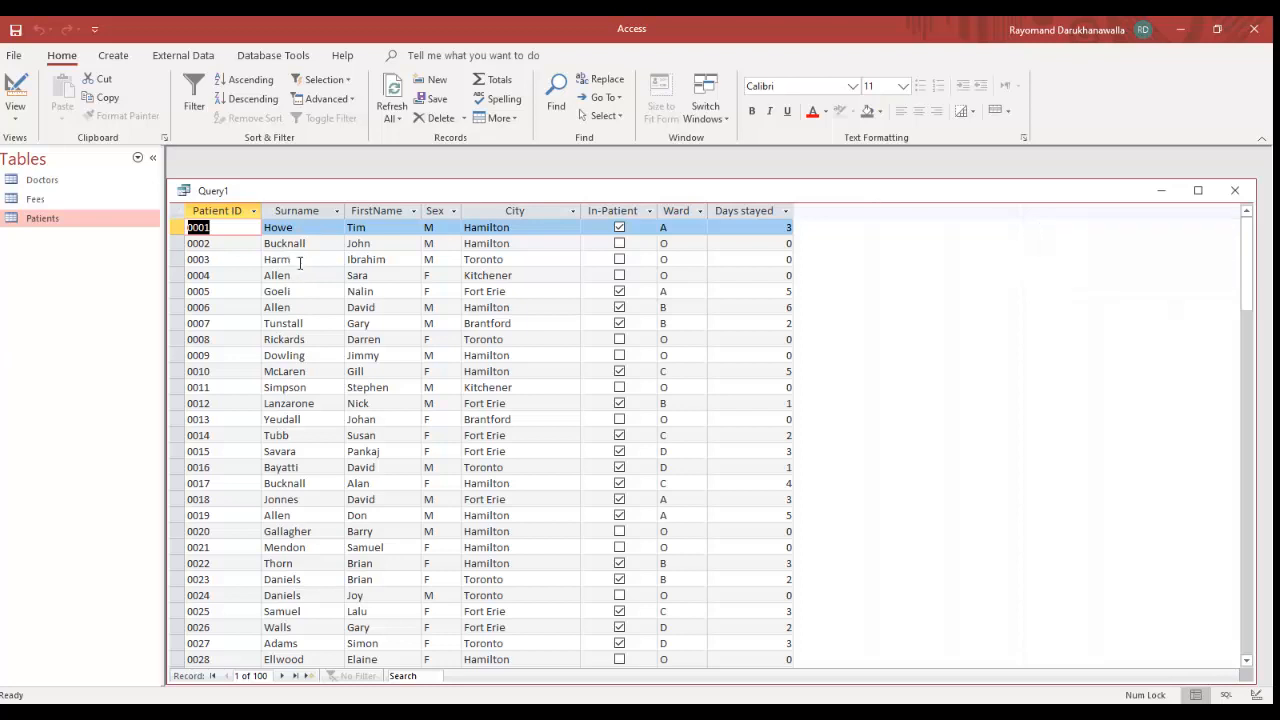
# Step: Sort the query's datasheet records by Surname in ascending order
pyautogui.click(299, 262)
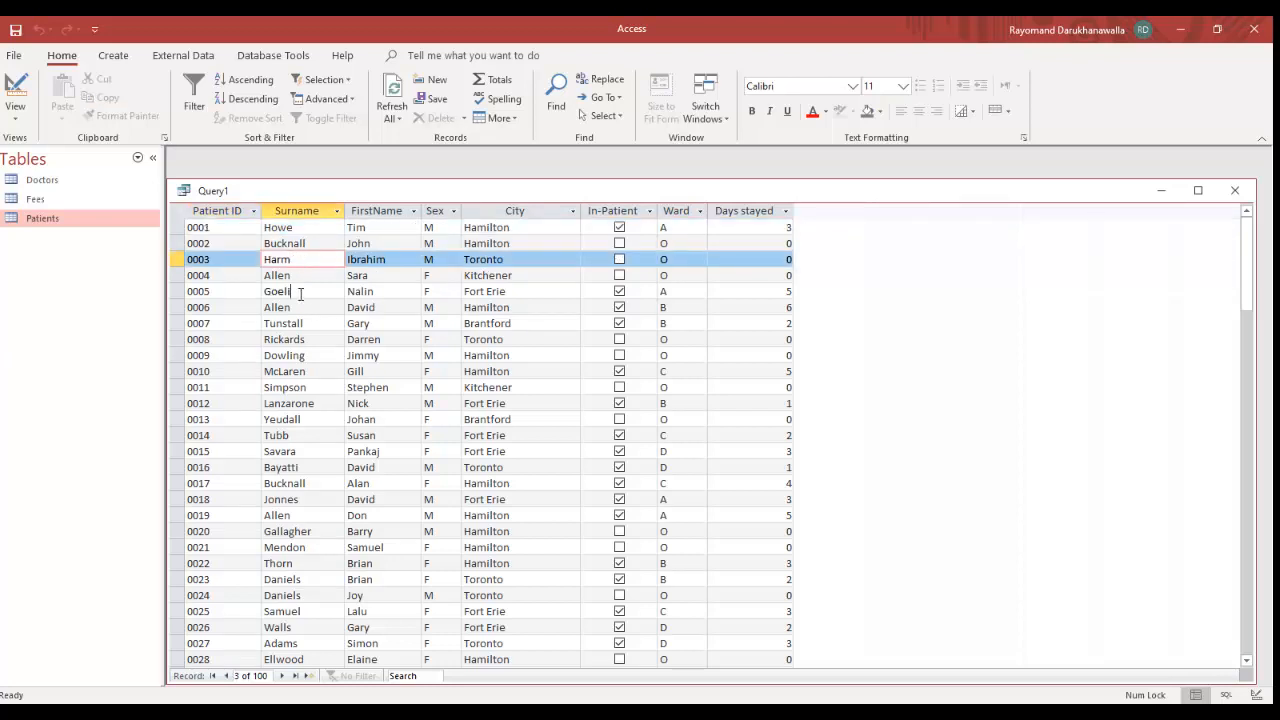
pyautogui.click(300, 293)
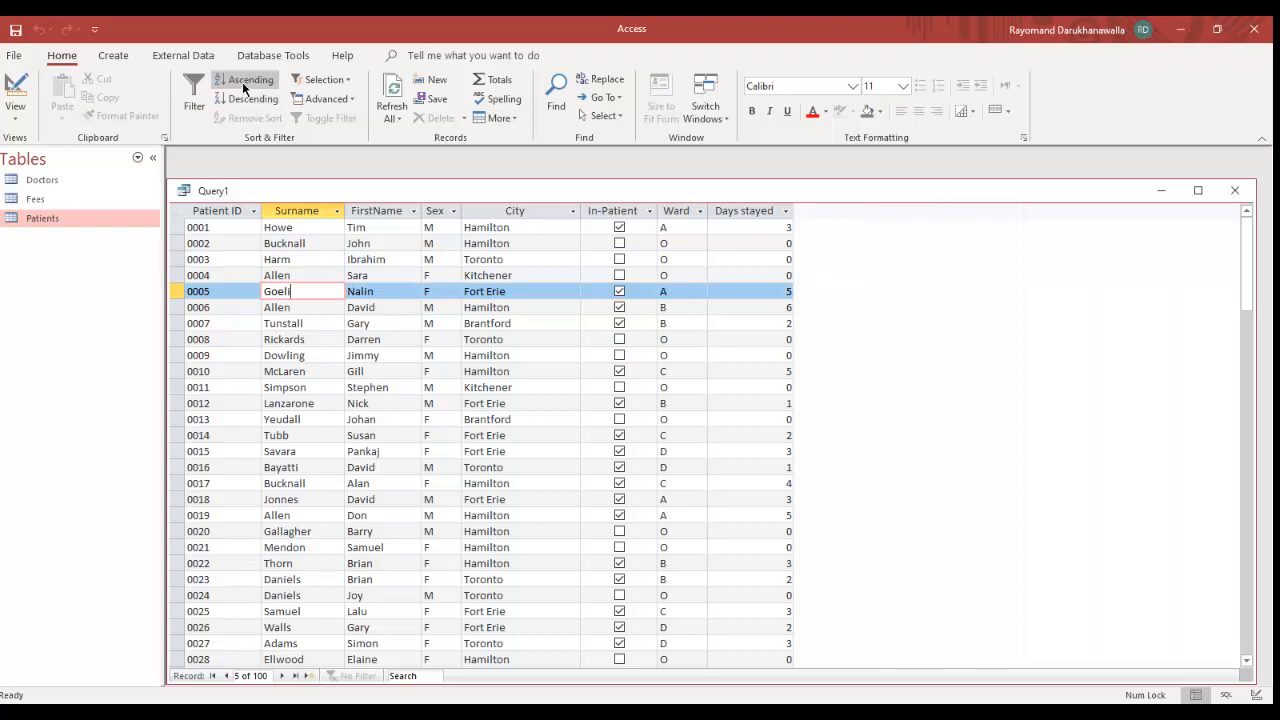
pyautogui.click(241, 80)
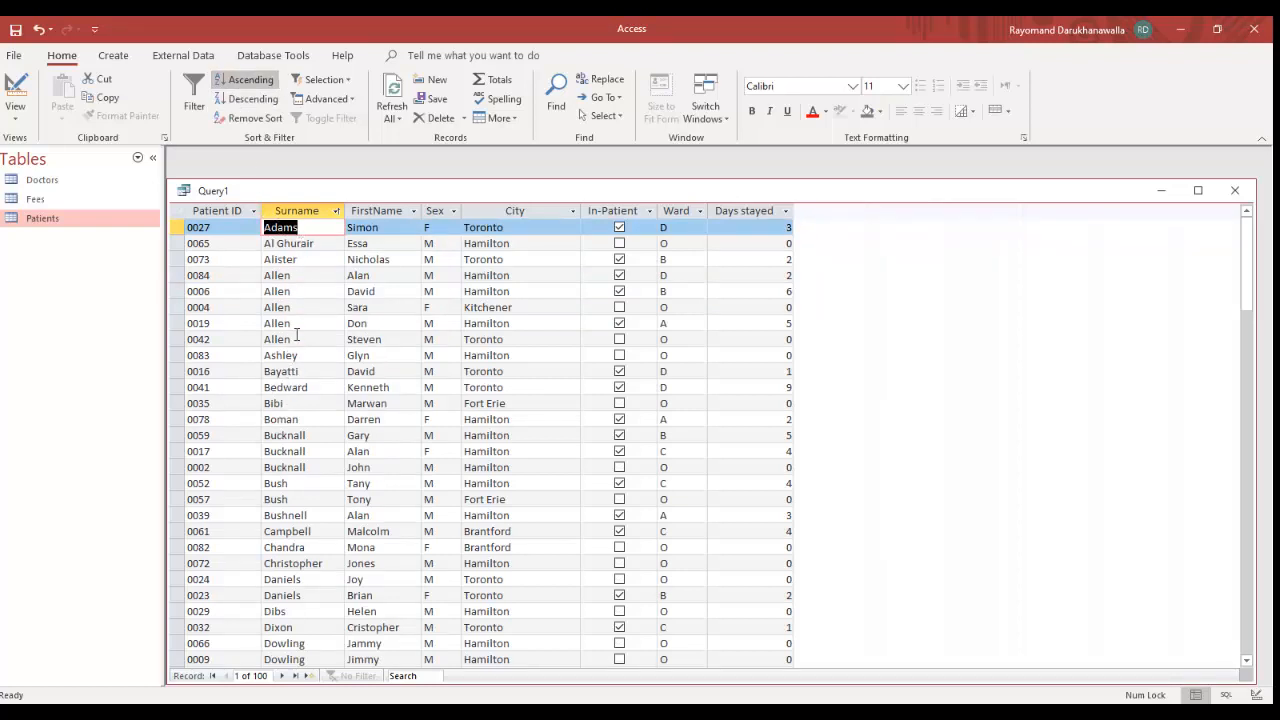
pyautogui.click(305, 260)
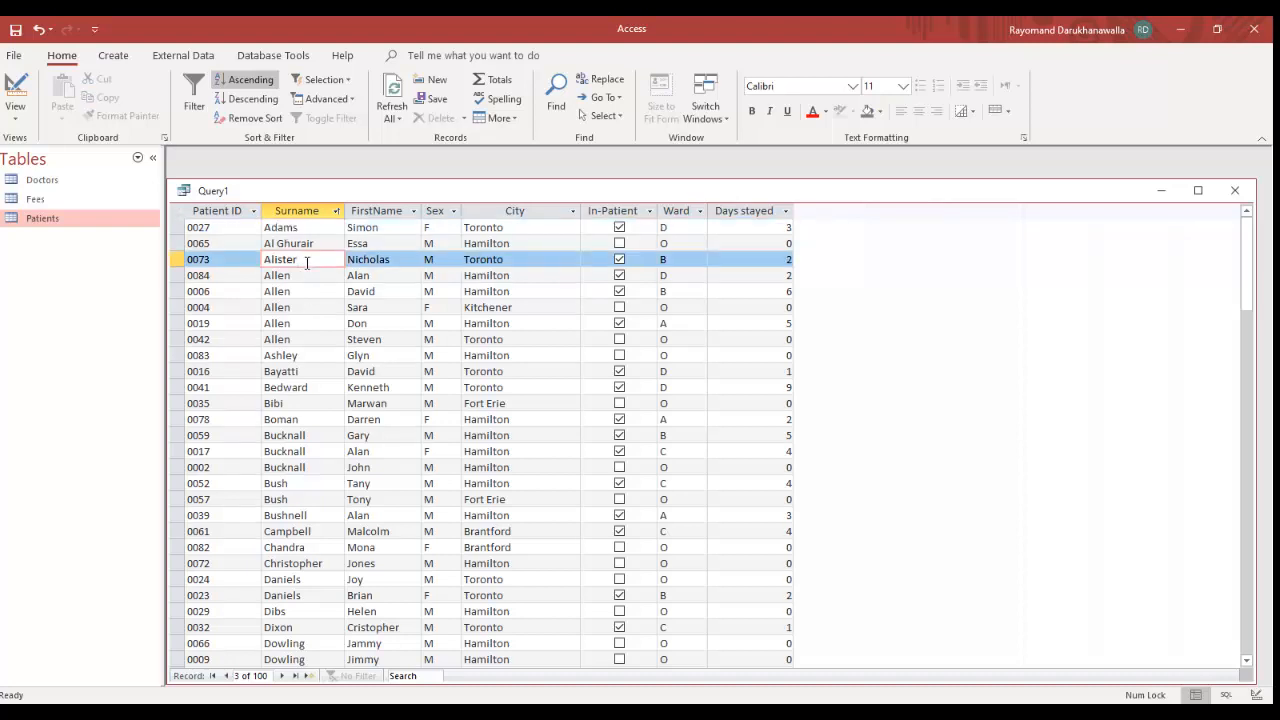
# Step: Sort the datasheet records by Surname from Z to A using the column's own sort options
pyautogui.click(336, 212)
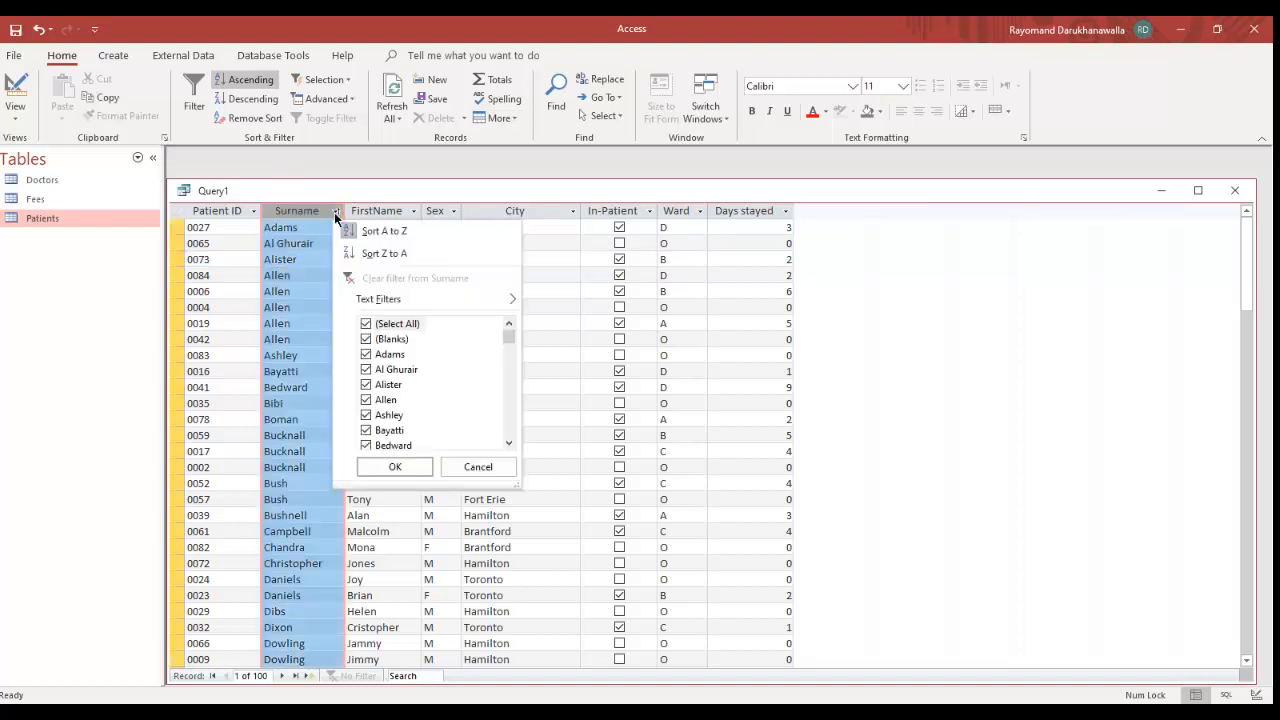
pyautogui.click(398, 256)
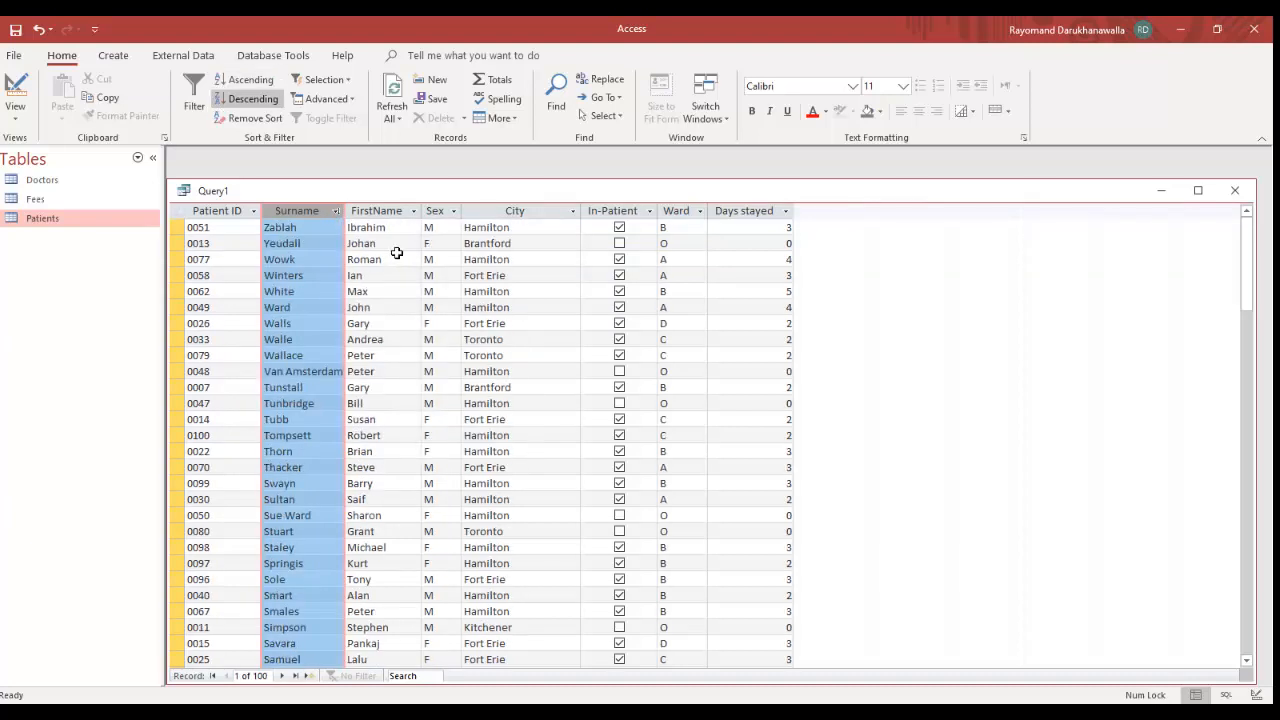
pyautogui.click(303, 436)
pyautogui.click(307, 291)
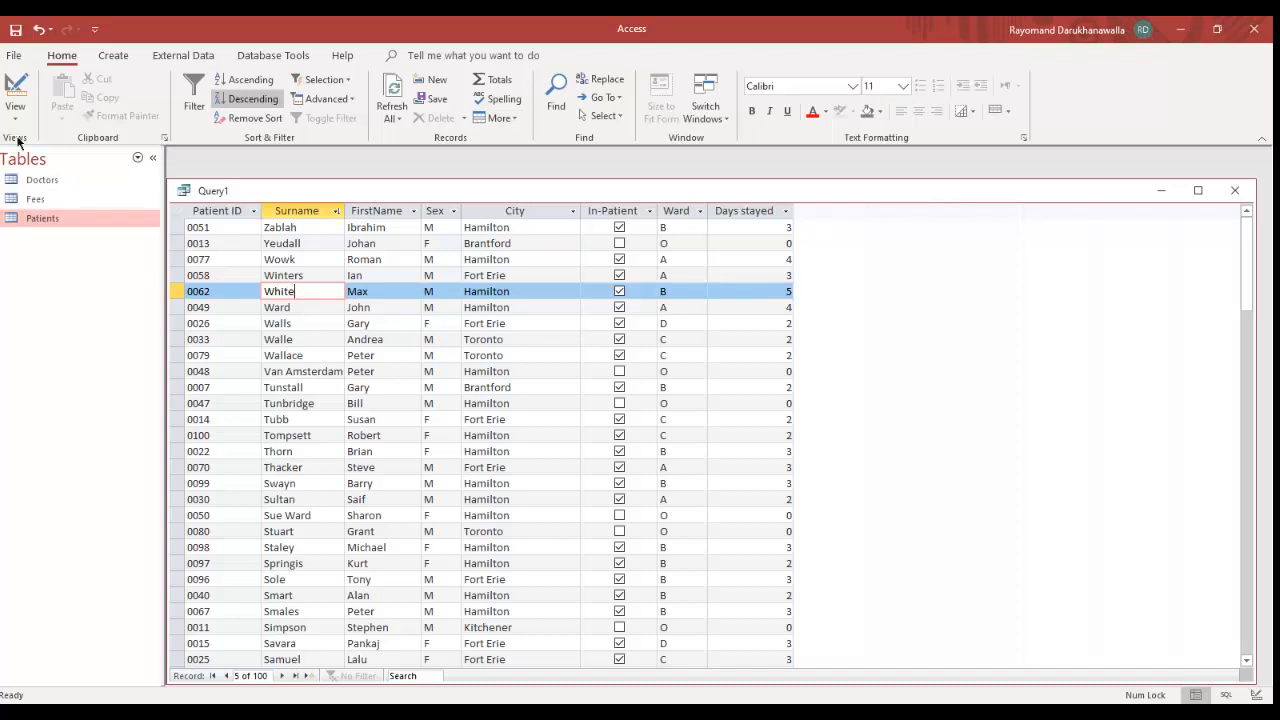
# Step: Check the query's design grid for a Surname sort setting, and rerun the query to view the record order
pyautogui.click(16, 93)
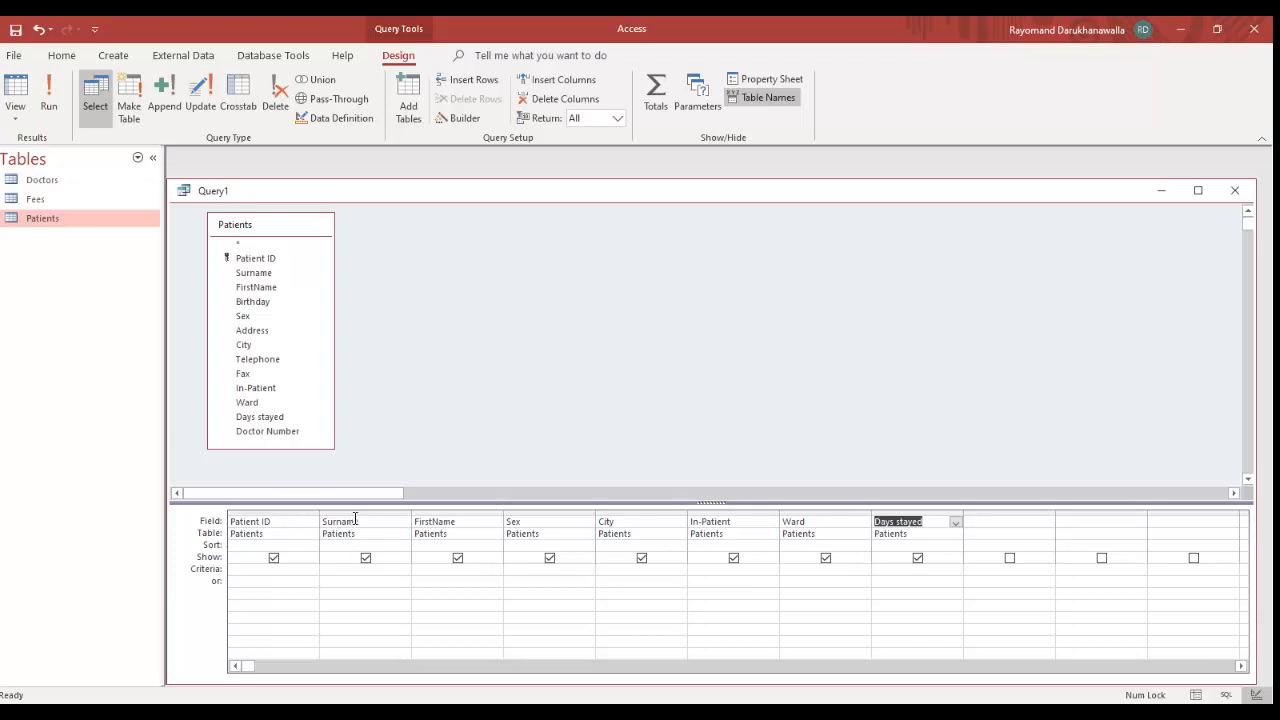
pyautogui.click(48, 95)
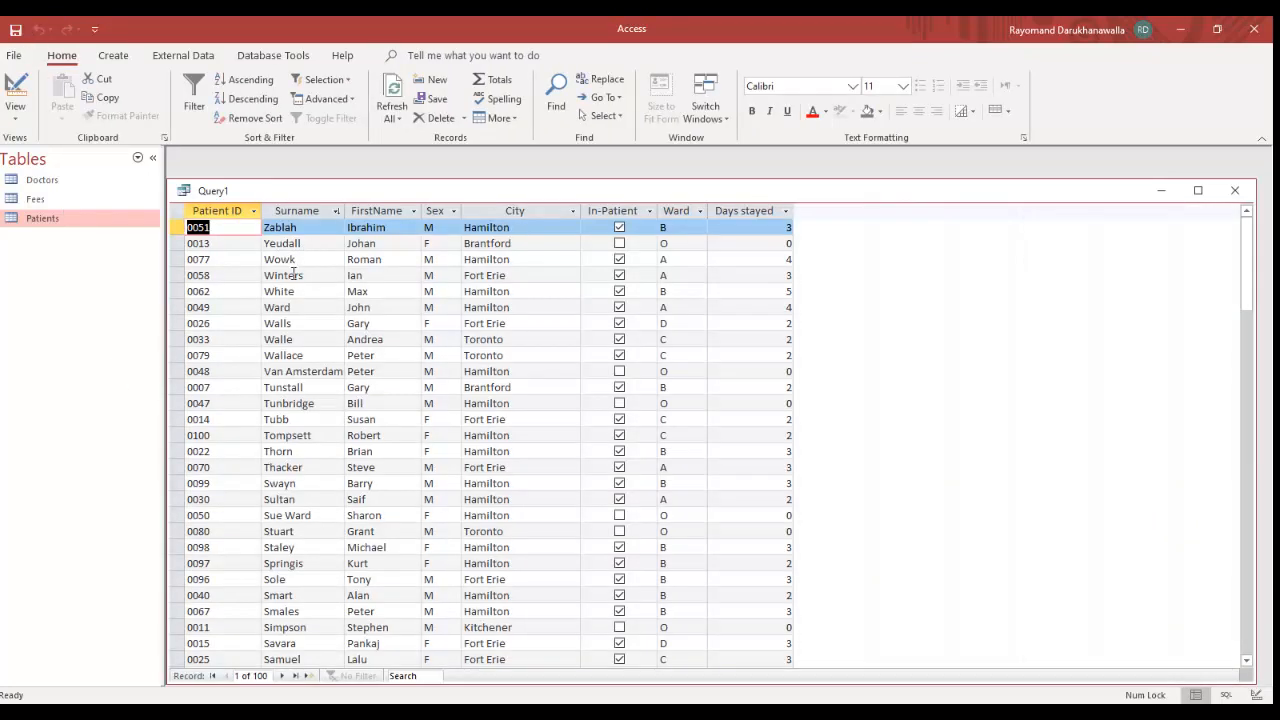
# Step: Set the Surname field's Sort to Ascending in the query design grid, and run the query
pyautogui.click(16, 98)
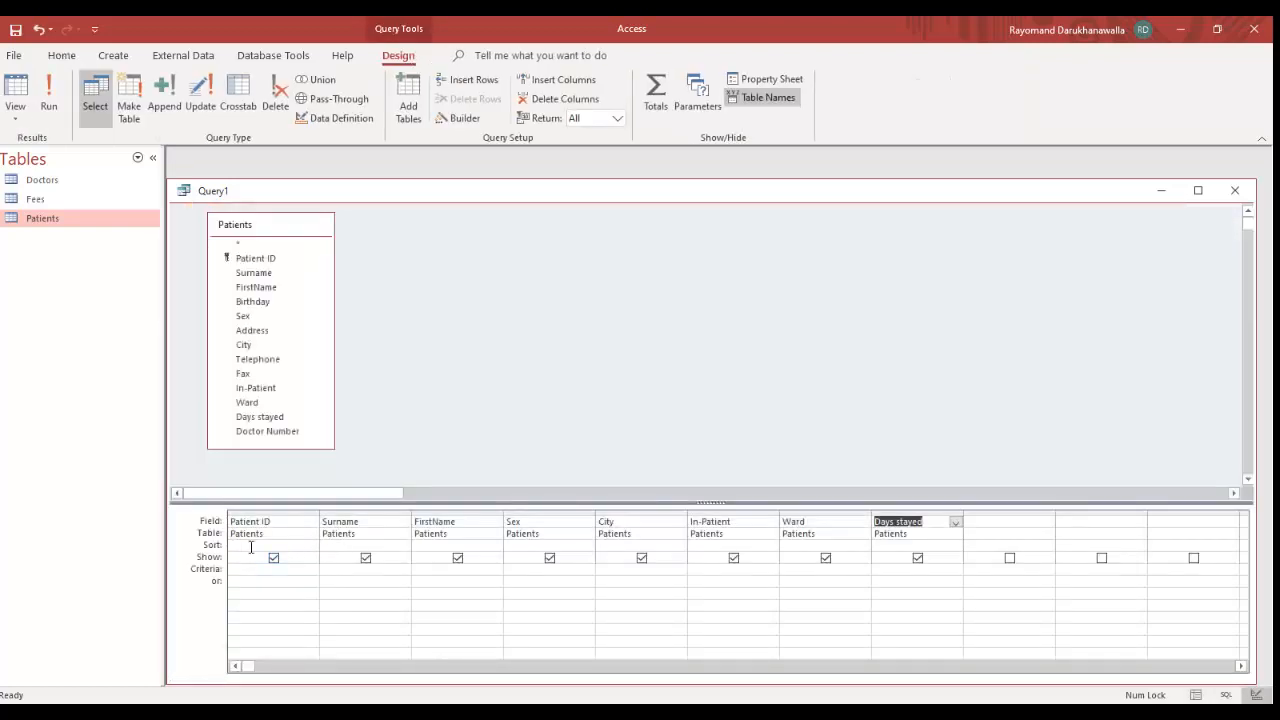
pyautogui.click(372, 545)
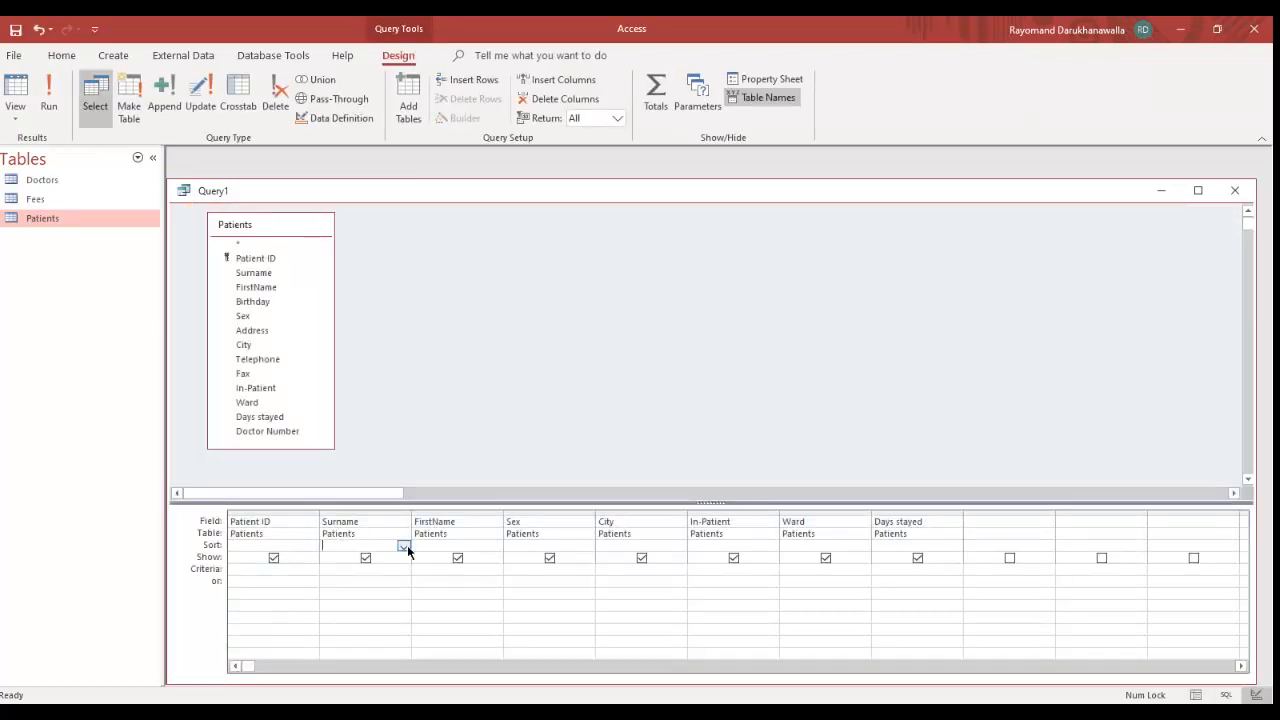
pyautogui.click(404, 548)
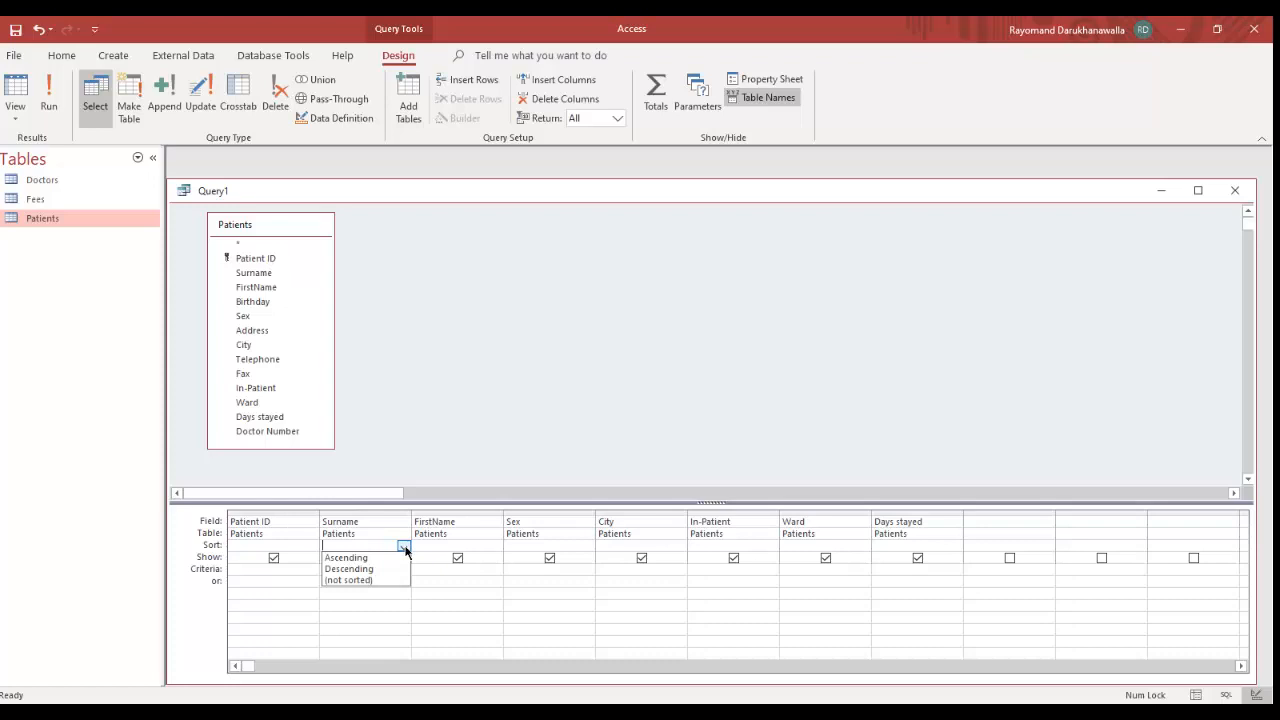
pyautogui.click(380, 558)
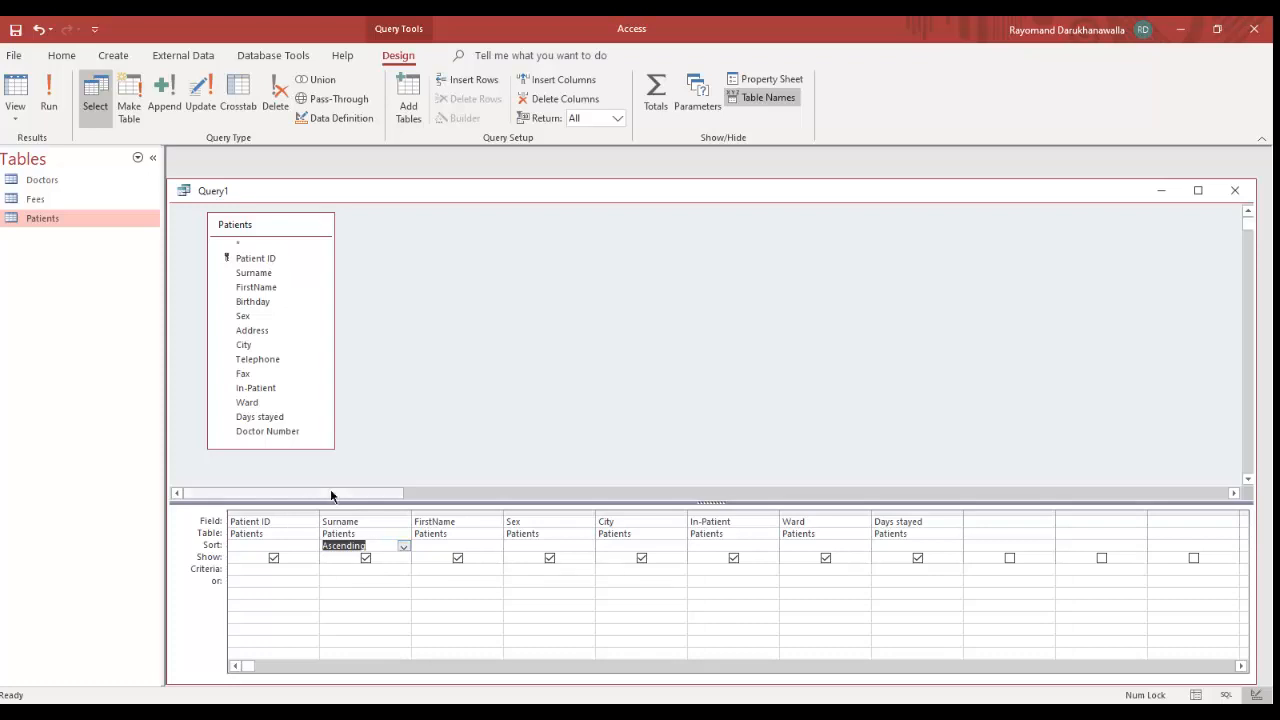
pyautogui.click(48, 95)
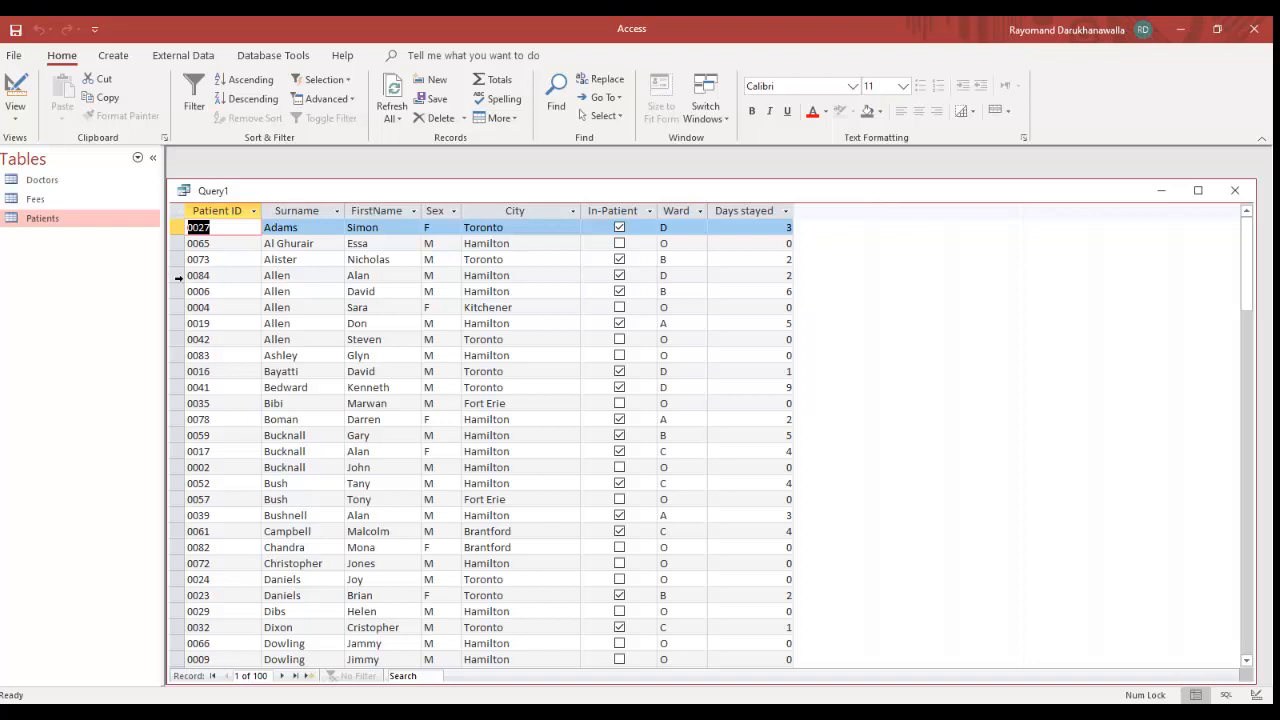
# Step: Highlight the group of consecutive records near the start that share one surname, and return to the query's design view
pyautogui.moveTo(176, 276); pyautogui.dragTo(175, 334)
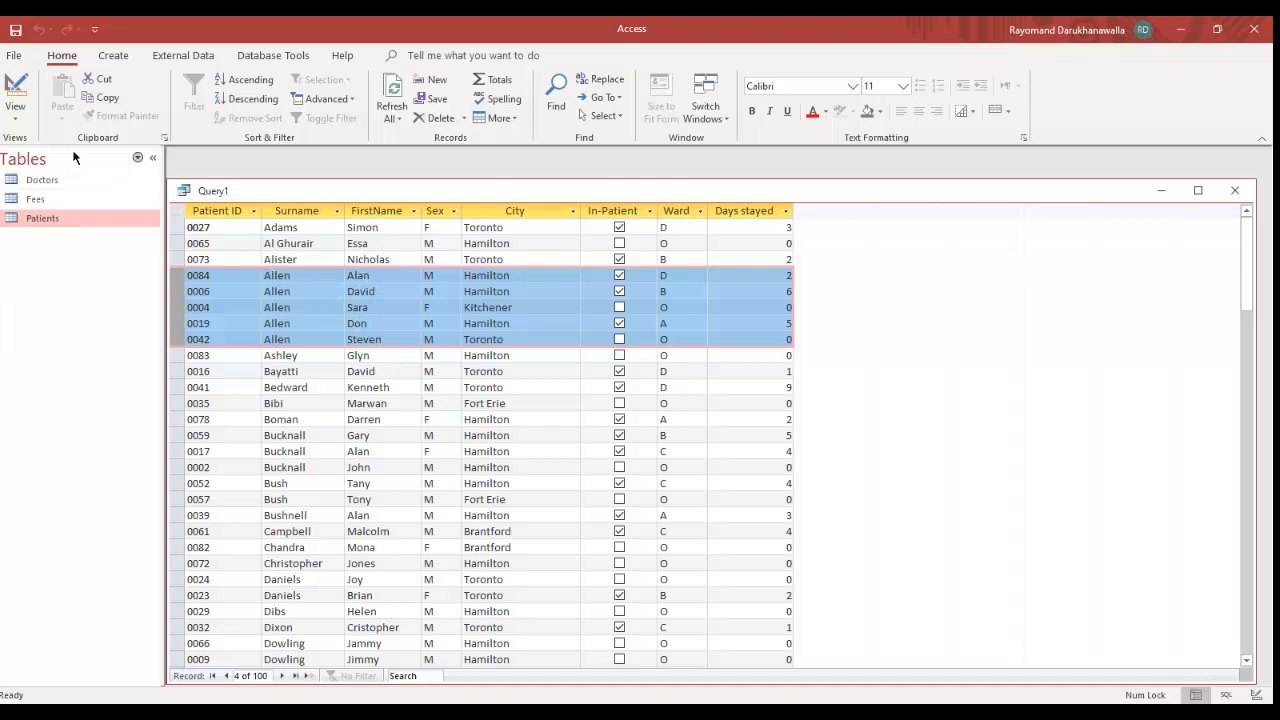
pyautogui.click(15, 88)
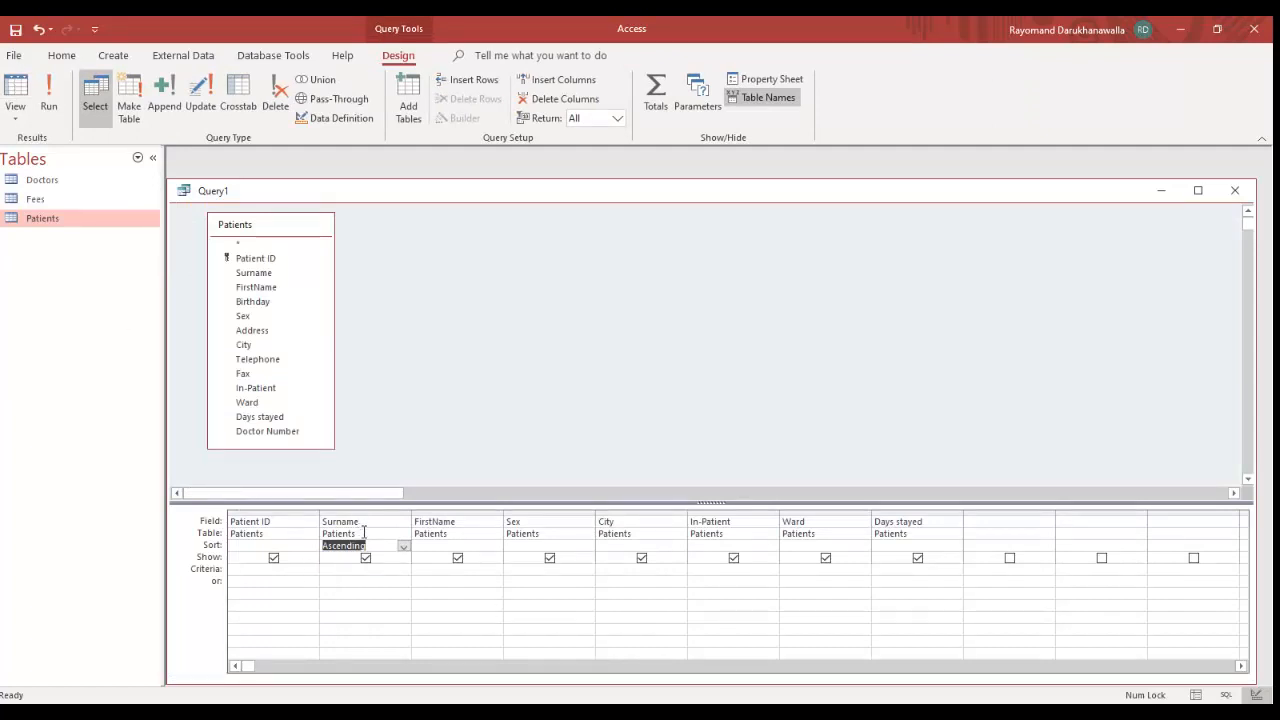
# Step: Set the FirstName field's Sort to Ascending as the second sort level after Surname, and run the query
pyautogui.click(430, 547)
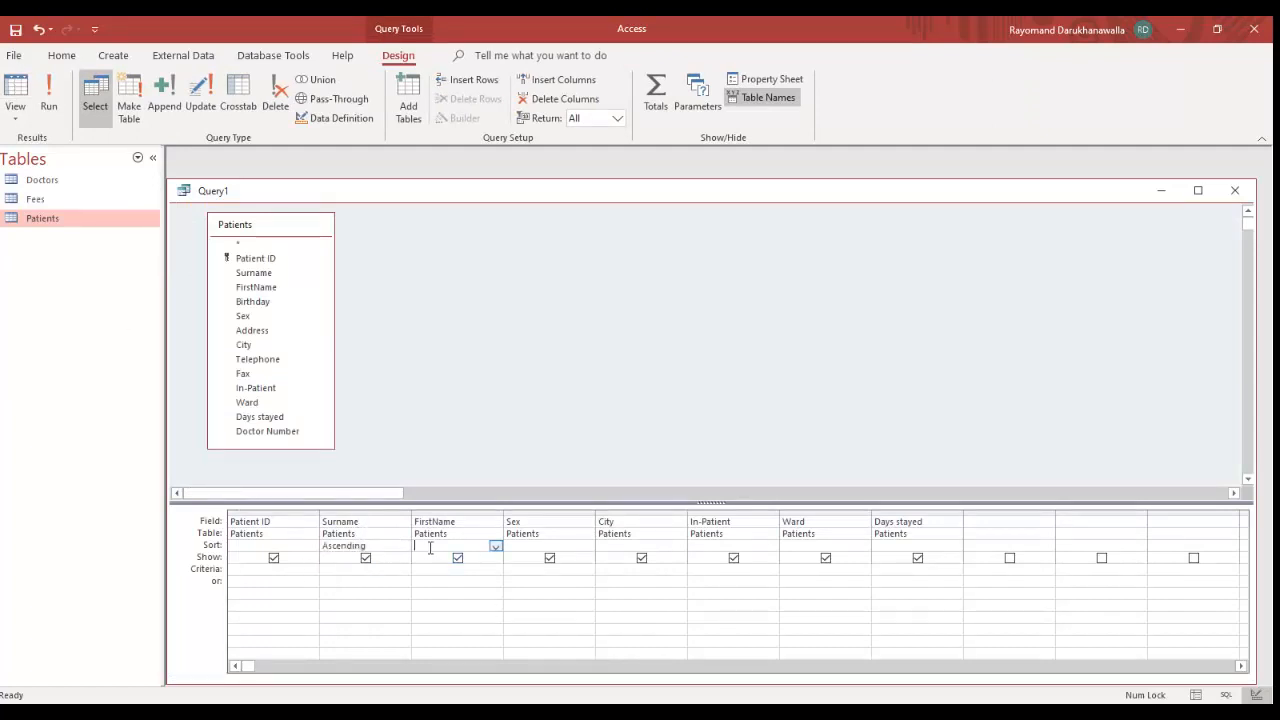
pyautogui.click(496, 548)
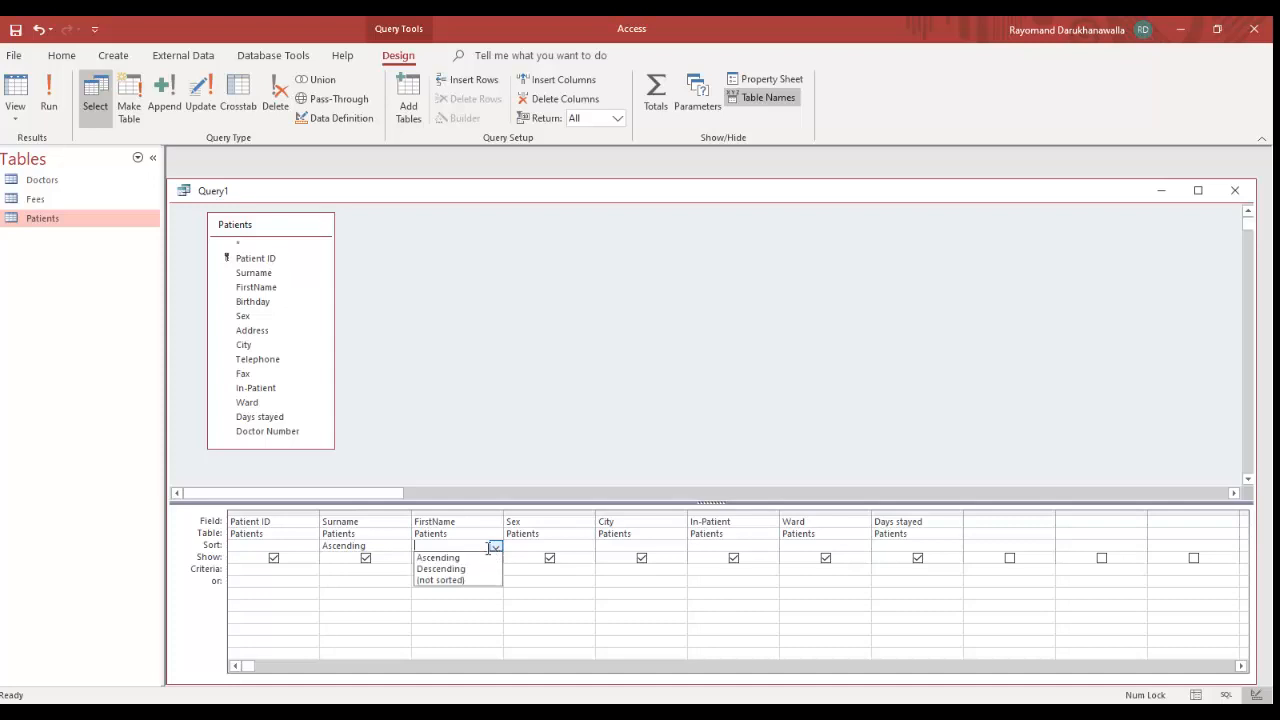
pyautogui.click(473, 560)
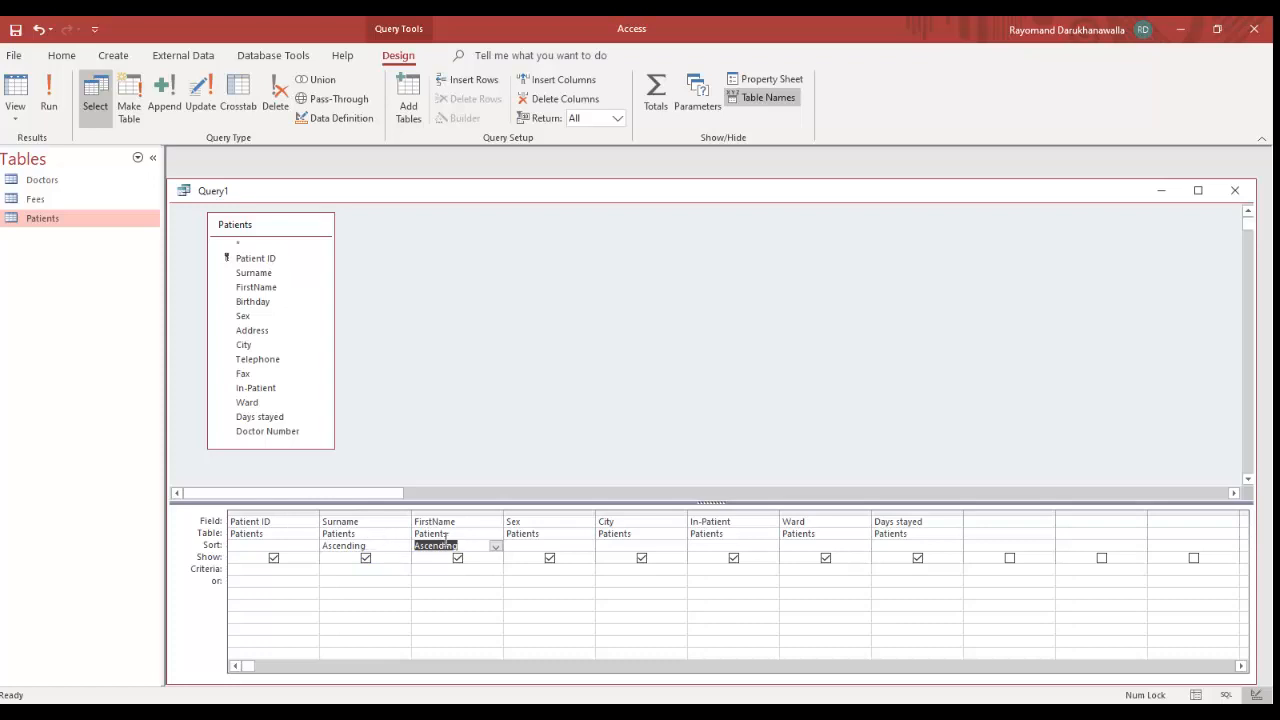
pyautogui.click(49, 100)
# Step: Highlight the records sharing one surname to examine their first-name order, check the grid's sort settings, and rerun the query
pyautogui.moveTo(177, 275); pyautogui.dragTo(177, 337)
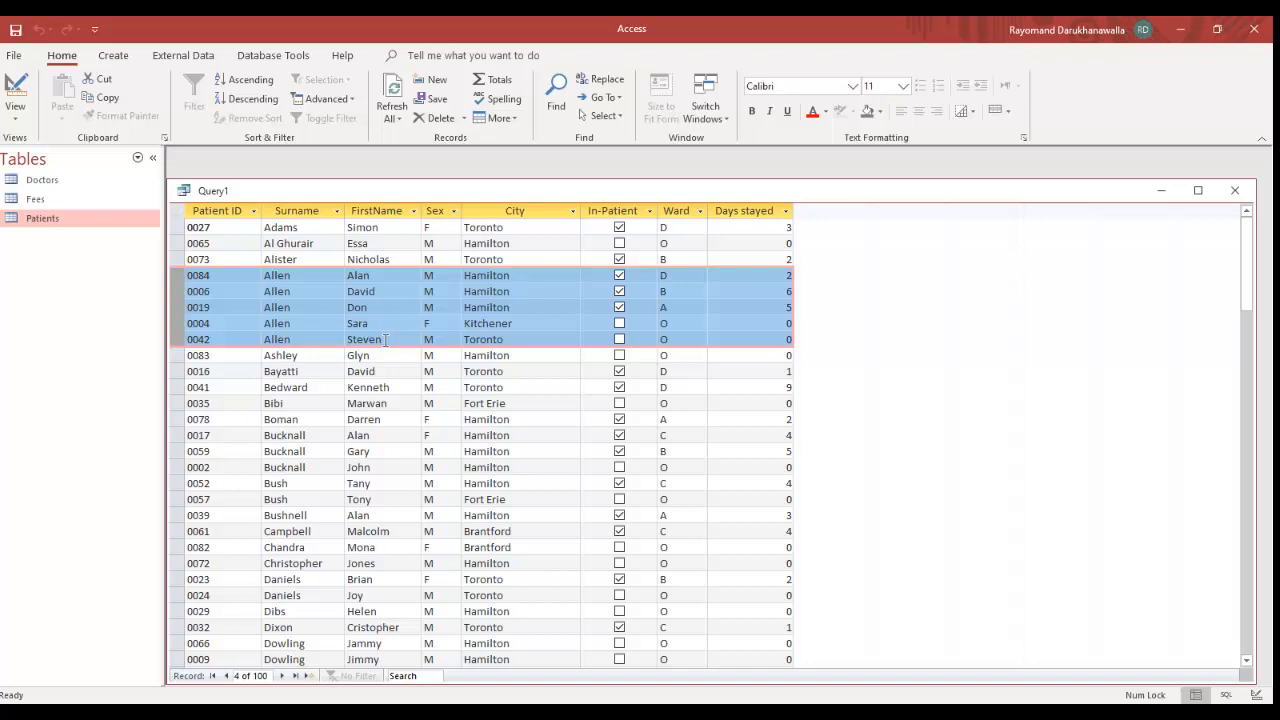
pyautogui.click(12, 93)
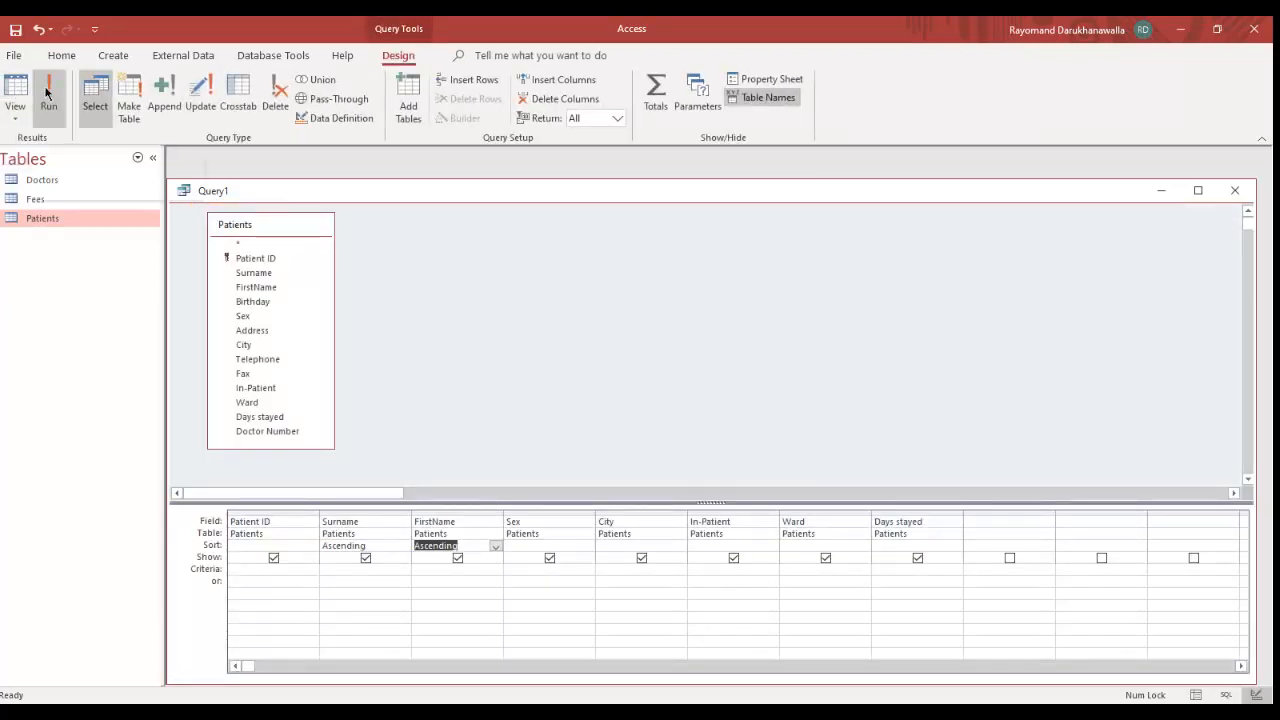
pyautogui.click(44, 88)
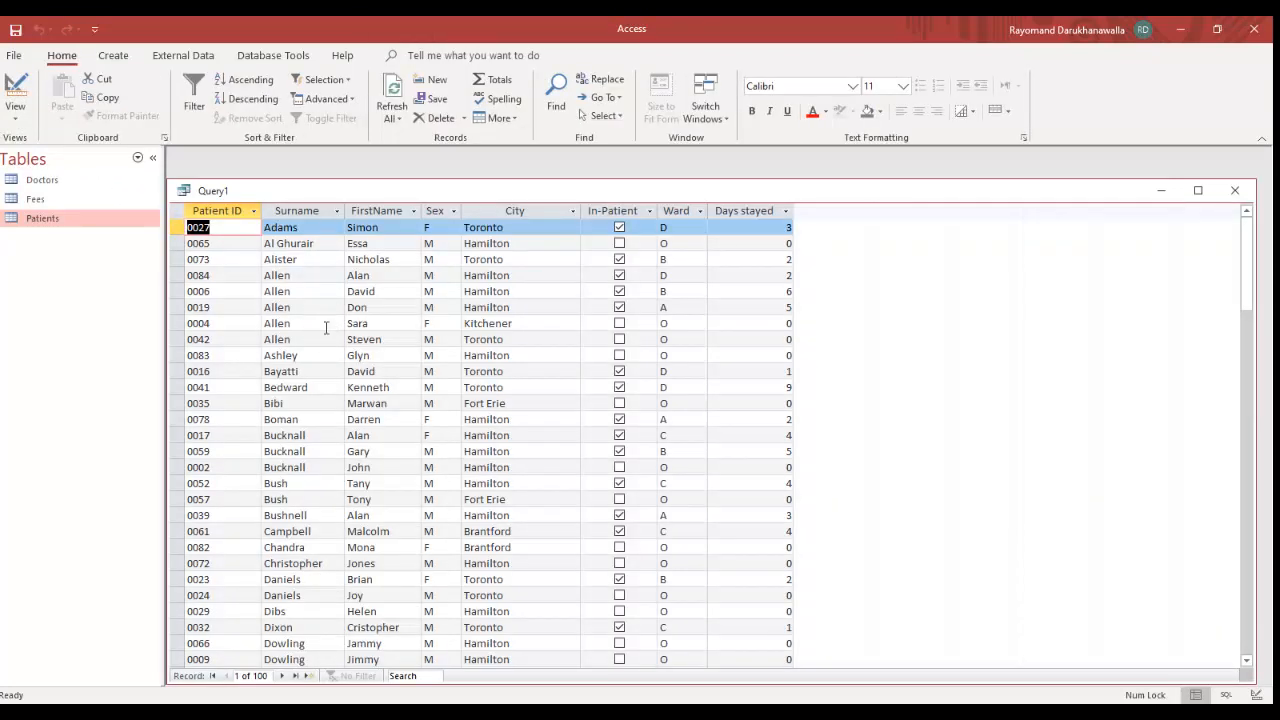
# Step: Save the query as Sorting and close it
pyautogui.click(15, 29)
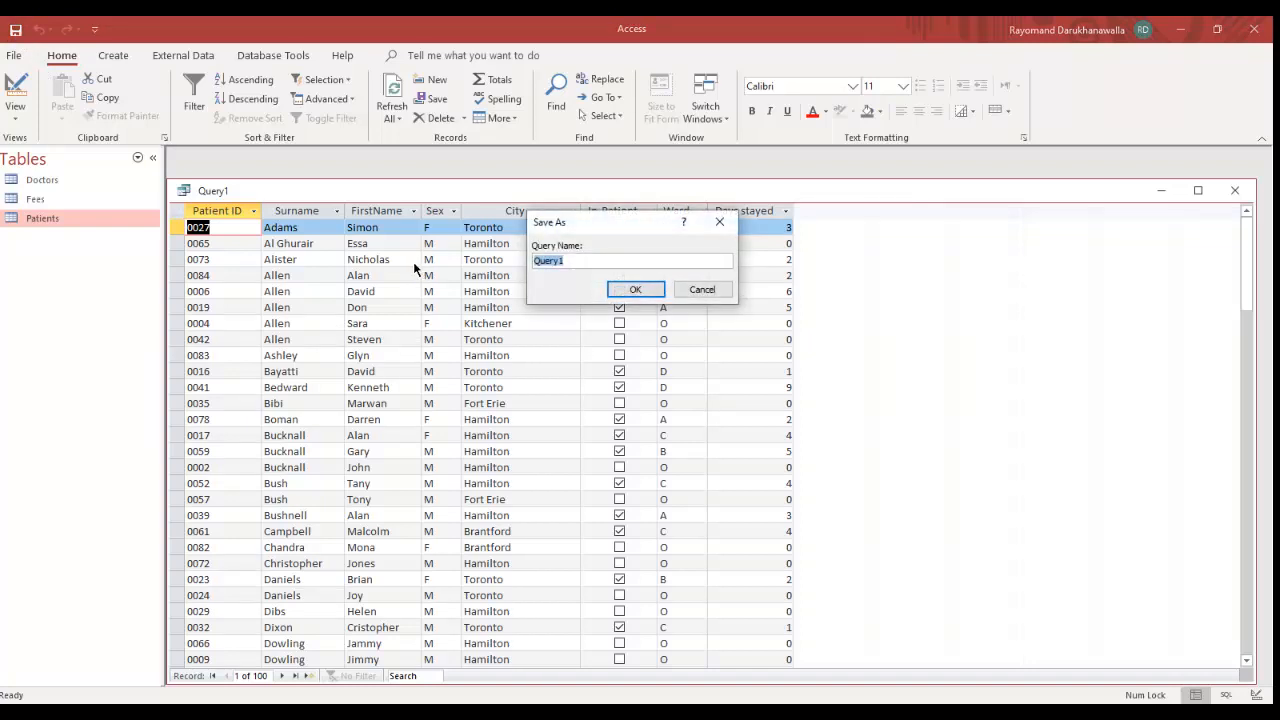
pyautogui.write('Sorting')
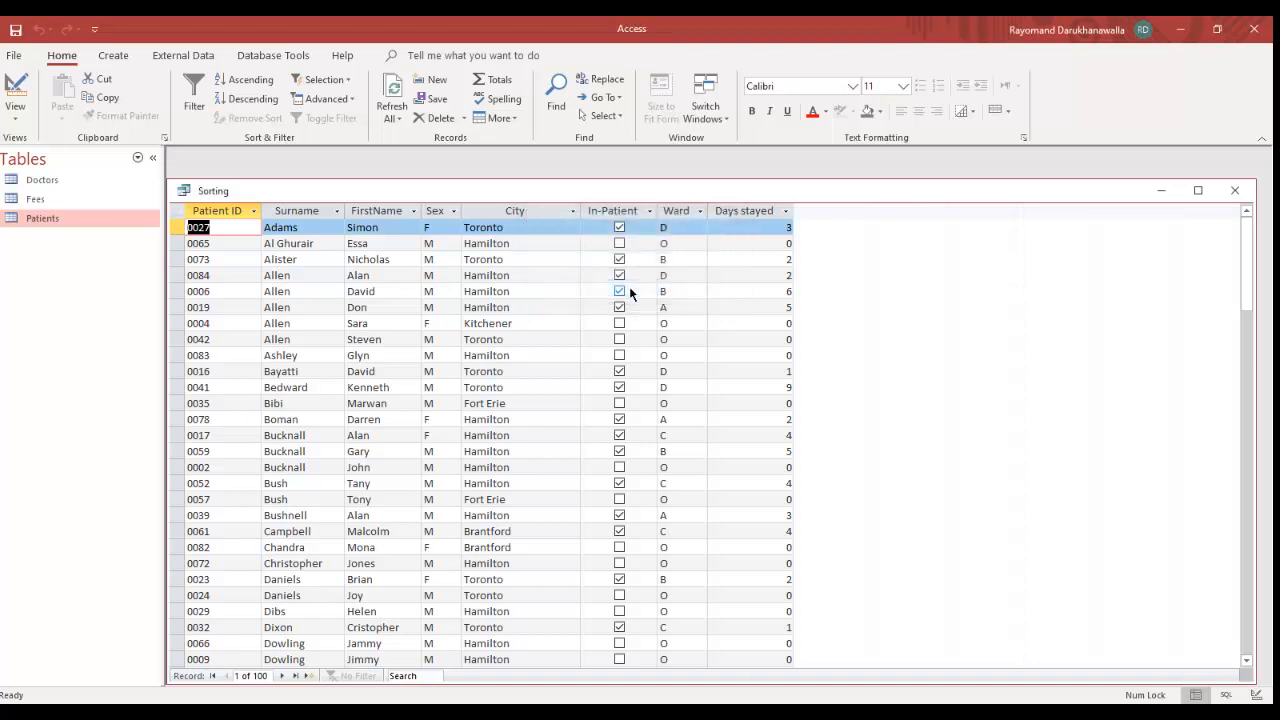
pyautogui.click(633, 290)
pyautogui.click(1234, 192)
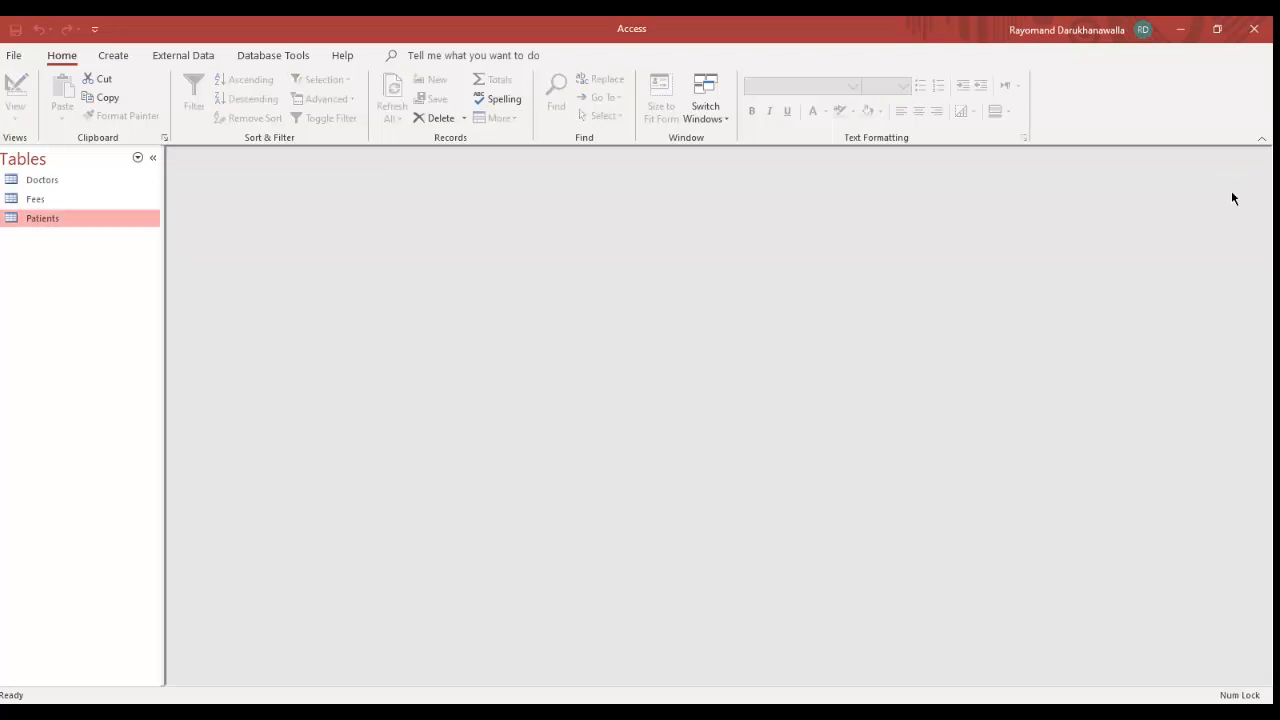
# Step: Create a new query in design view and add the Patients table to it
pyautogui.click(114, 56)
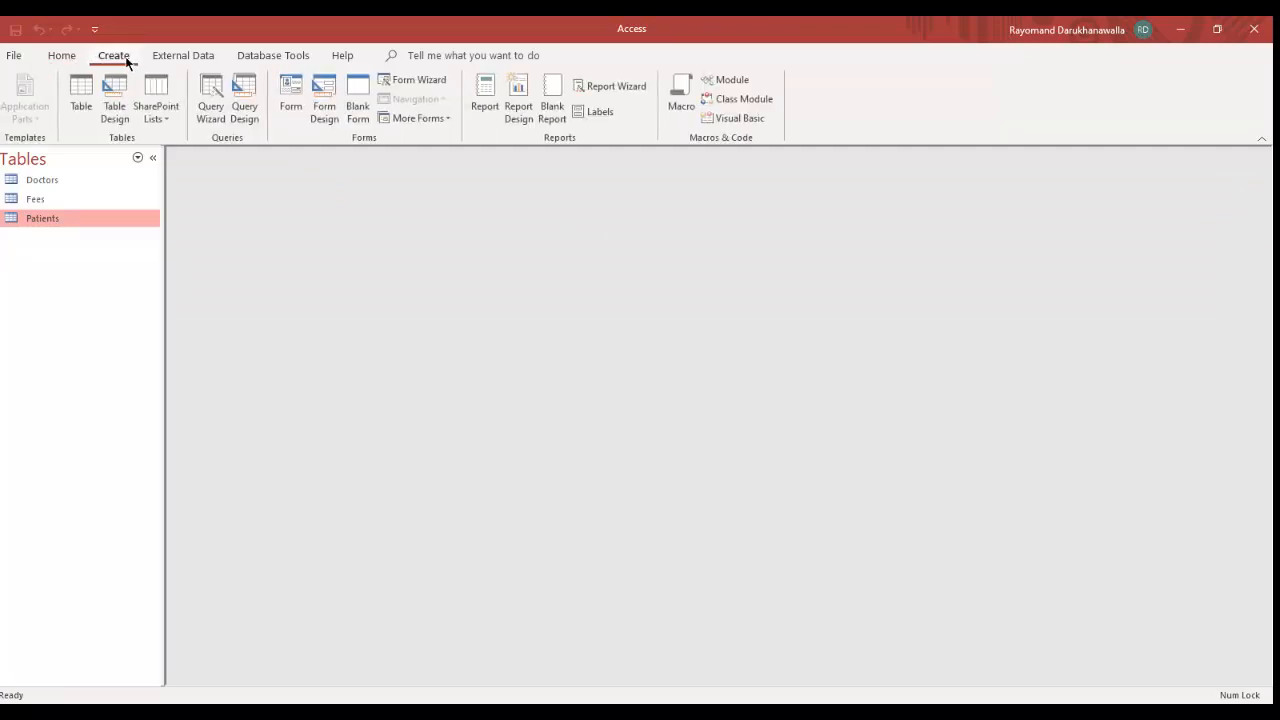
pyautogui.click(250, 90)
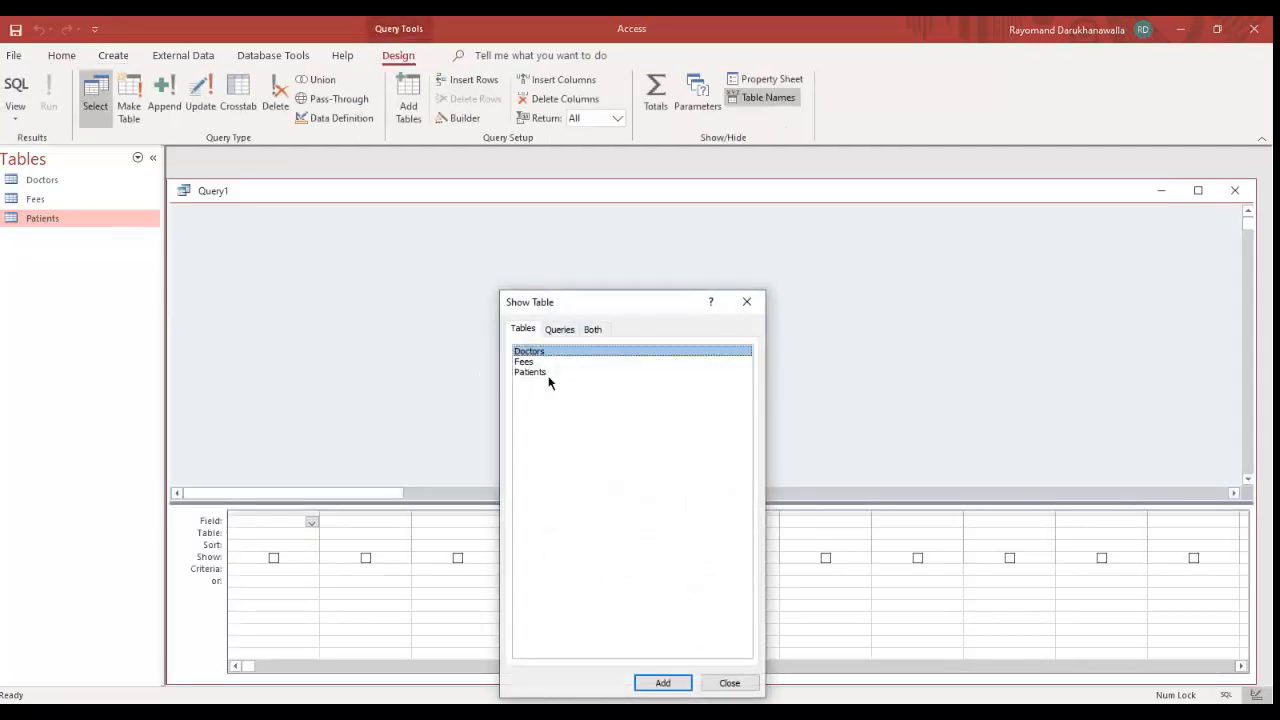
pyautogui.click(546, 372)
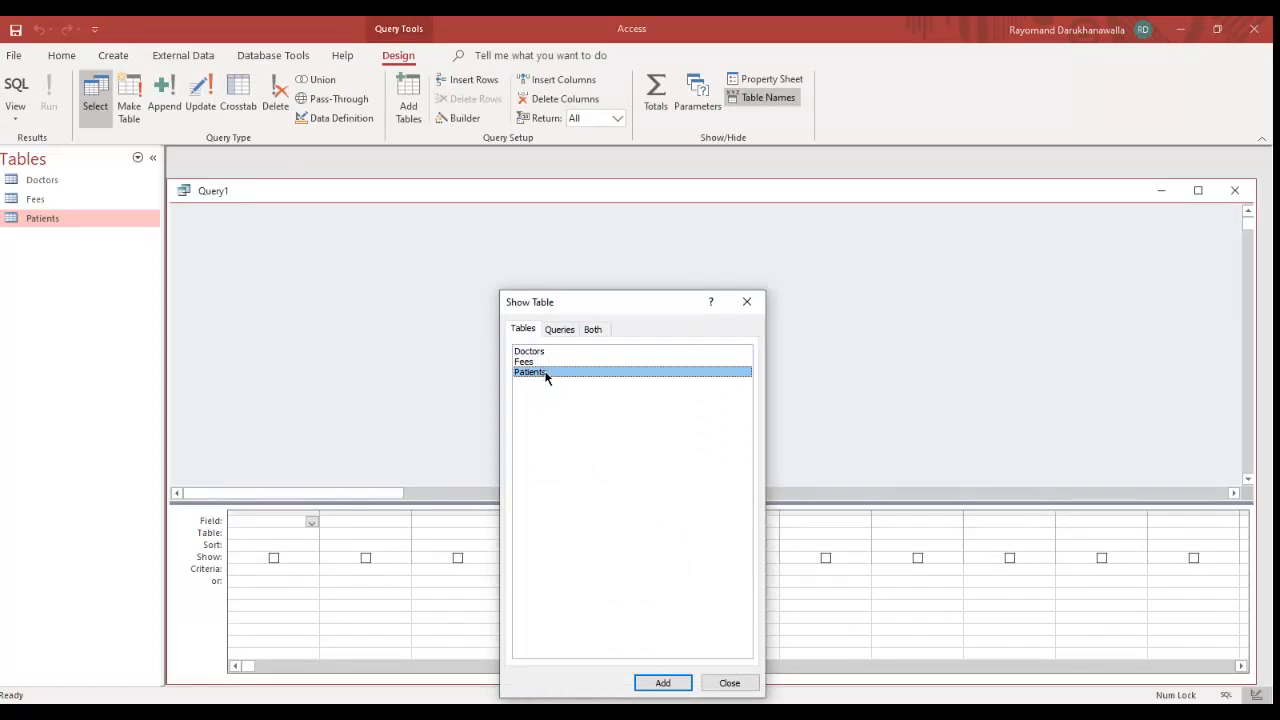
pyautogui.moveTo(583, 308); pyautogui.dragTo(588, 250)
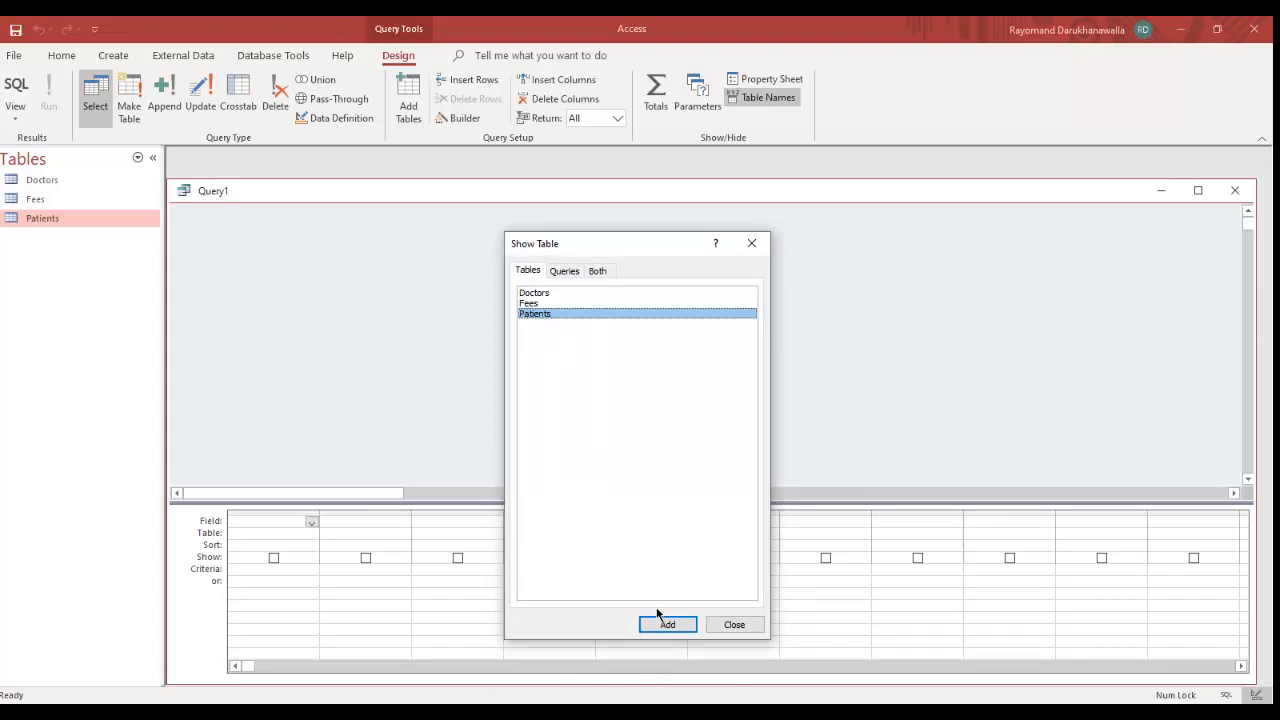
pyautogui.doubleClick(530, 316)
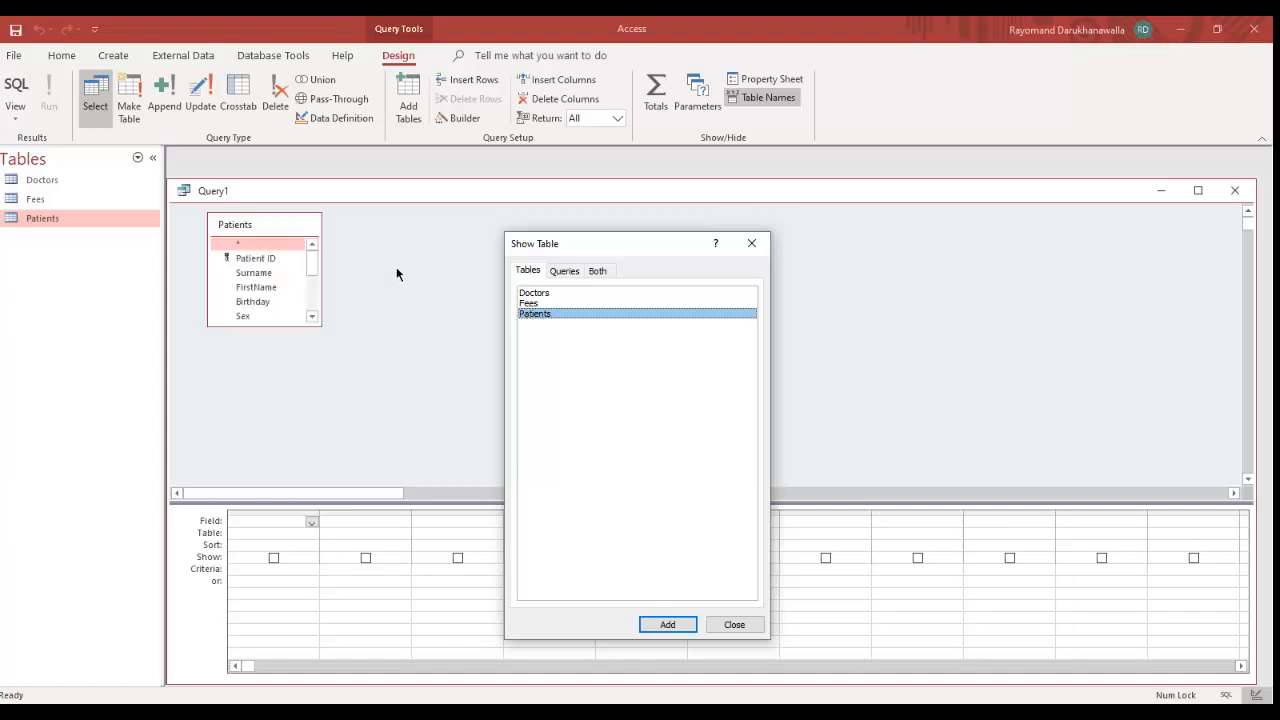
pyautogui.click(741, 624)
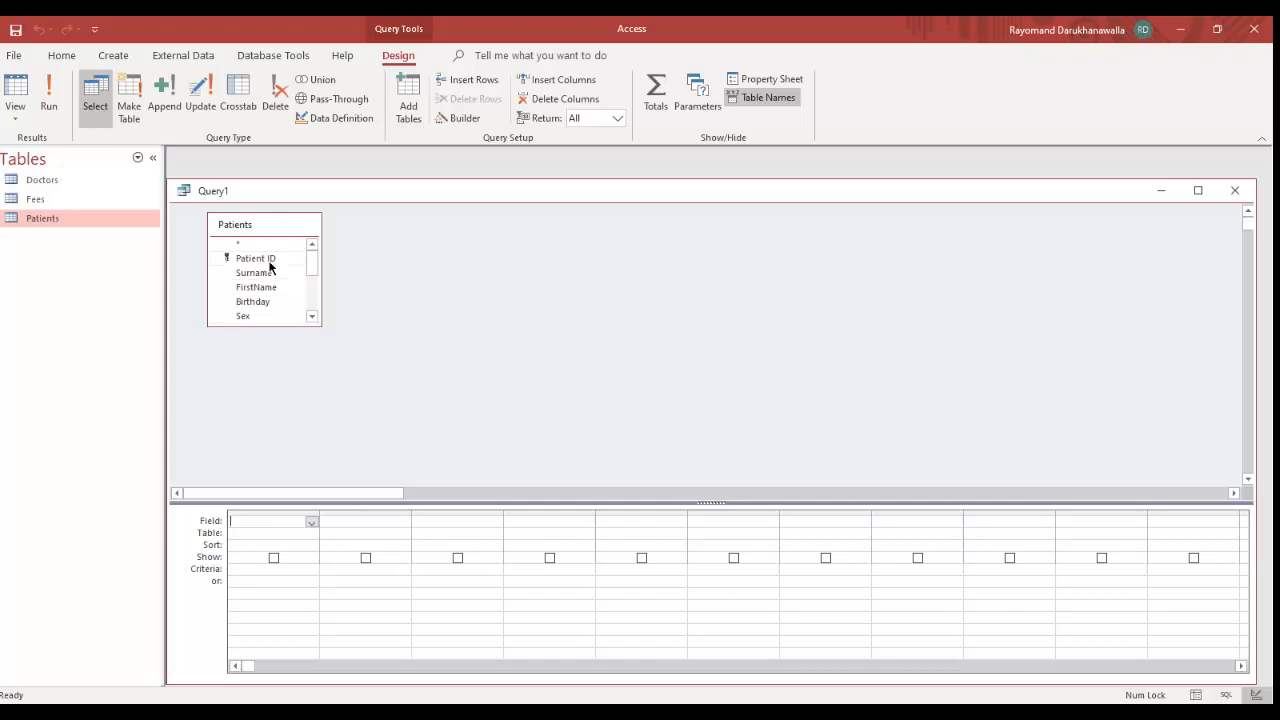
# Step: Add the Patient ID, Surname, FirstName and Sex fields to the query design grid
pyautogui.doubleClick(269, 262)
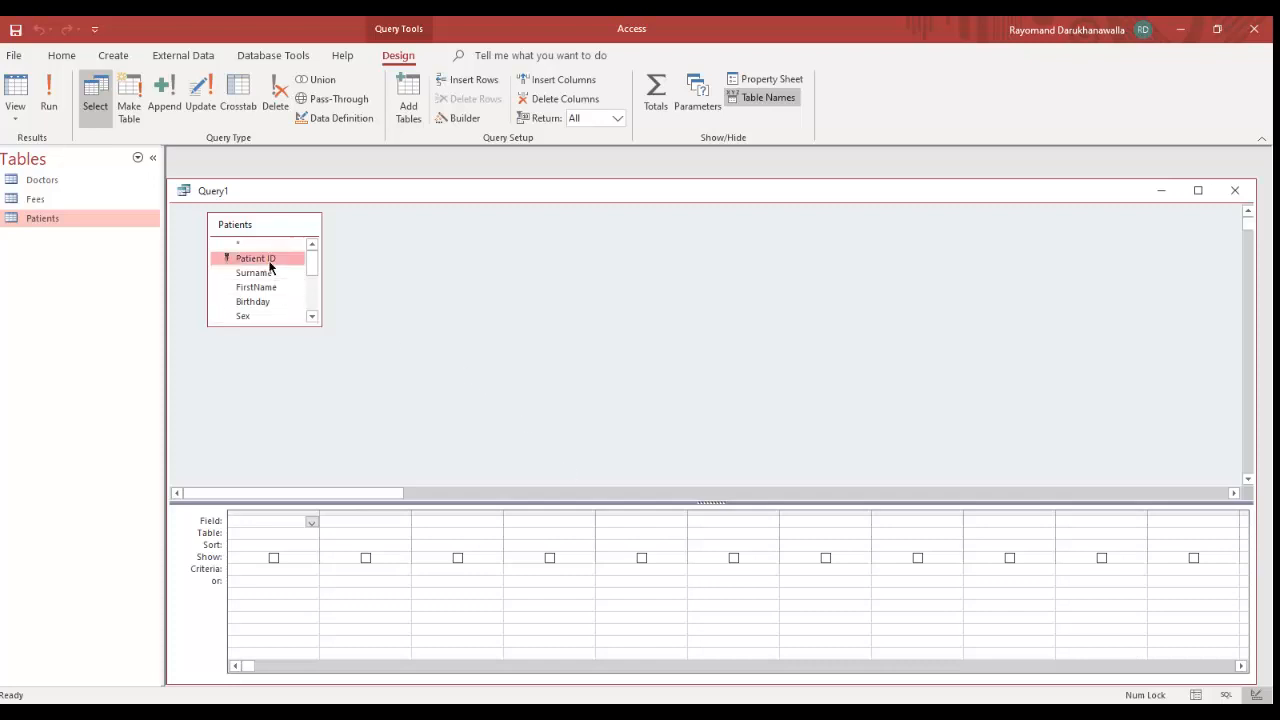
pyautogui.doubleClick(269, 274)
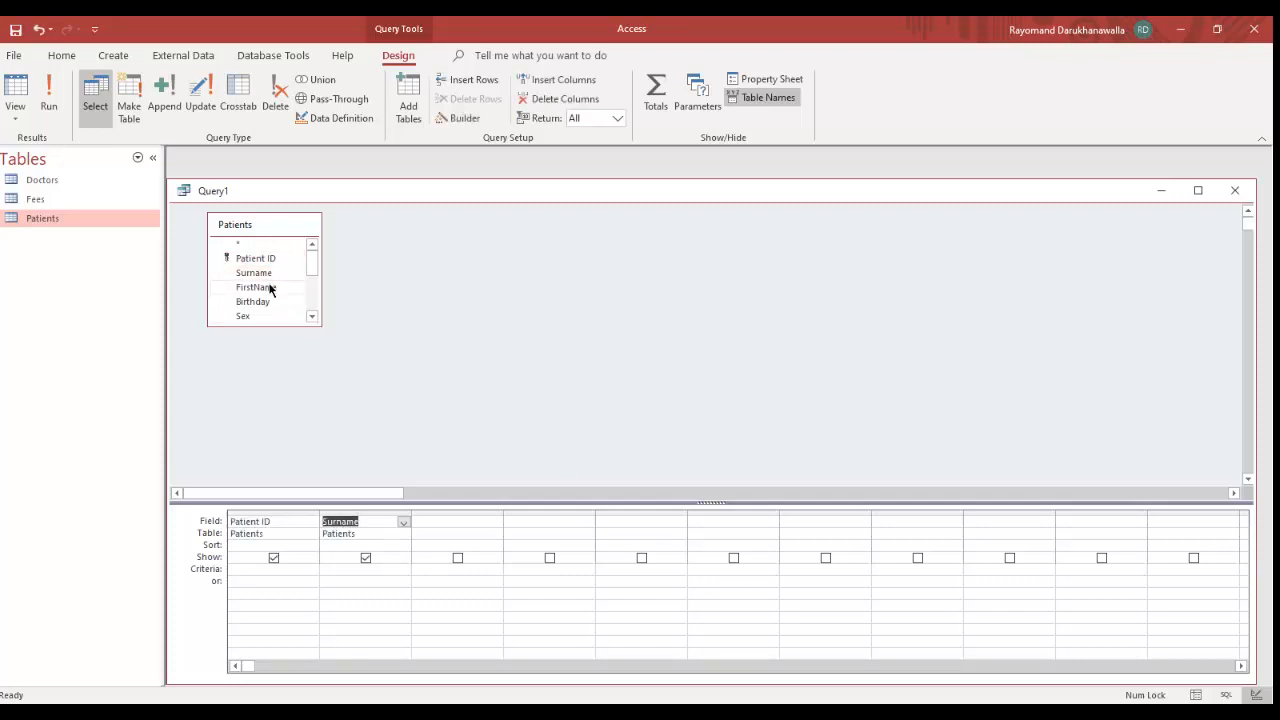
pyautogui.doubleClick(270, 288)
pyautogui.doubleClick(264, 317)
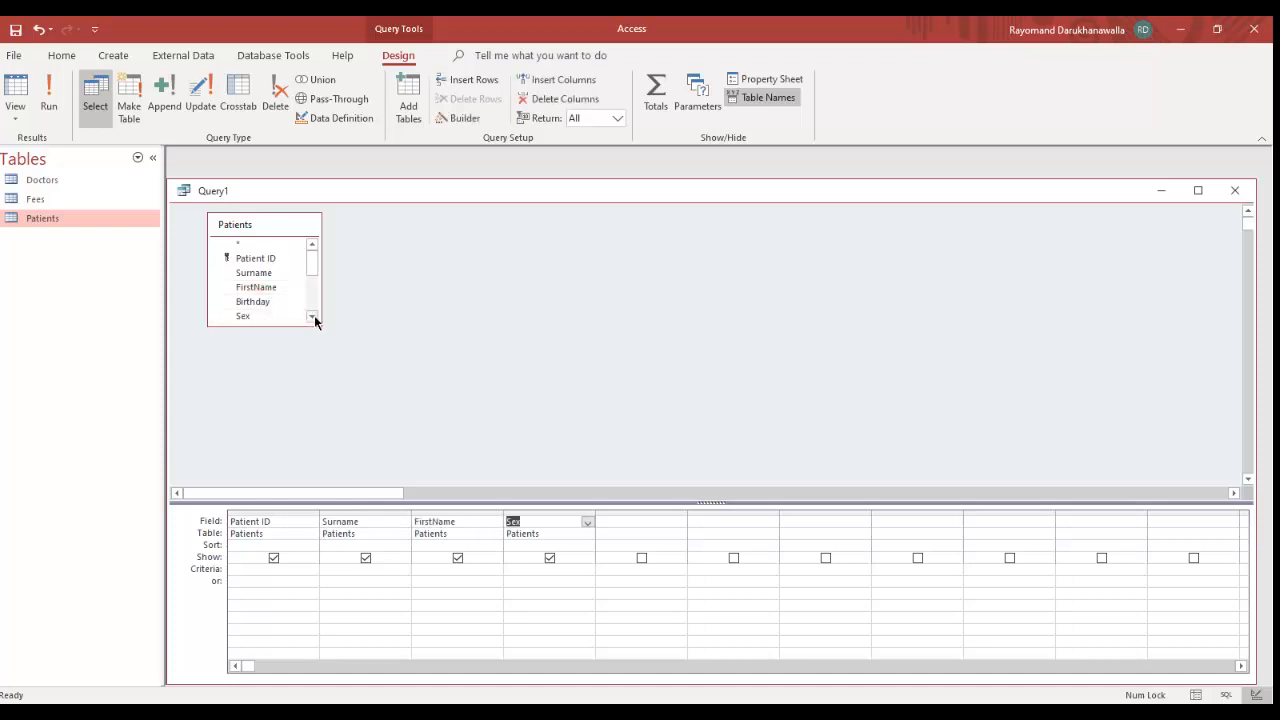
# Step: Enlarge the Patients field list to show every field, and add City, In-Patient, Ward, Days stayed and Doctor Number to the grid
pyautogui.click(320, 329)
pyautogui.moveTo(319, 325); pyautogui.dragTo(422, 461)
pyautogui.click(291, 345)
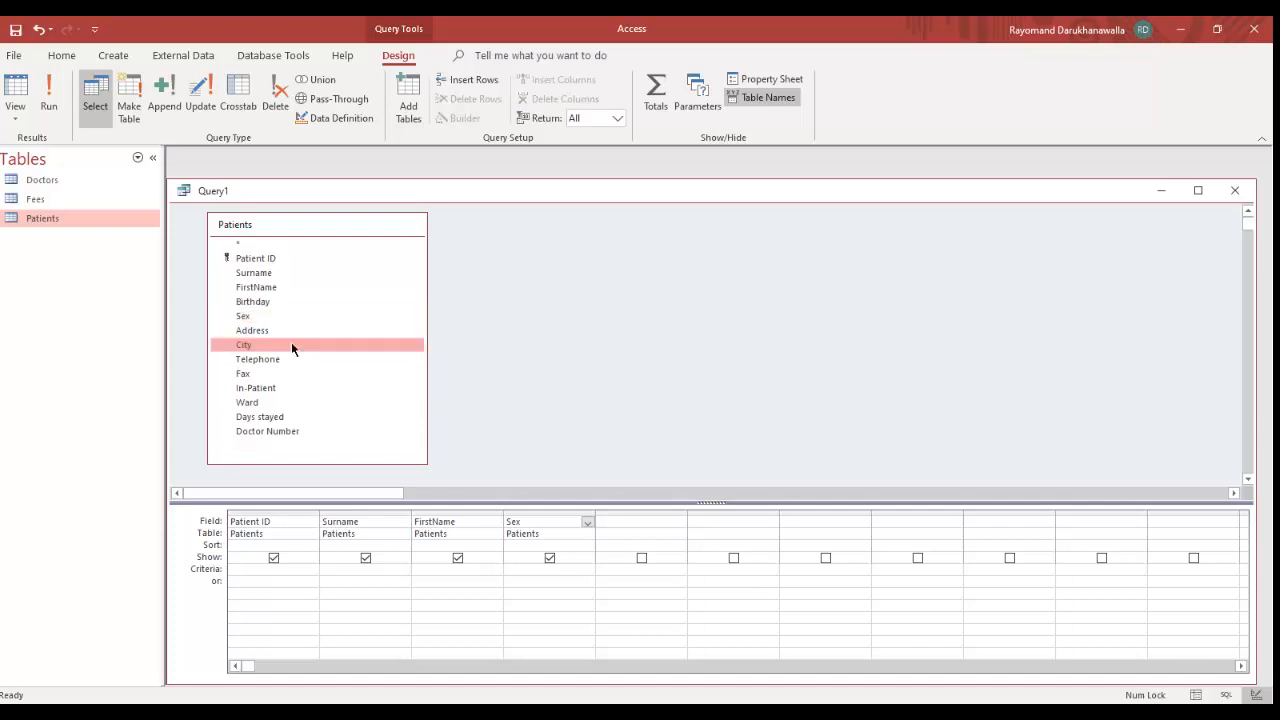
pyautogui.doubleClick(291, 345)
pyautogui.doubleClick(293, 388)
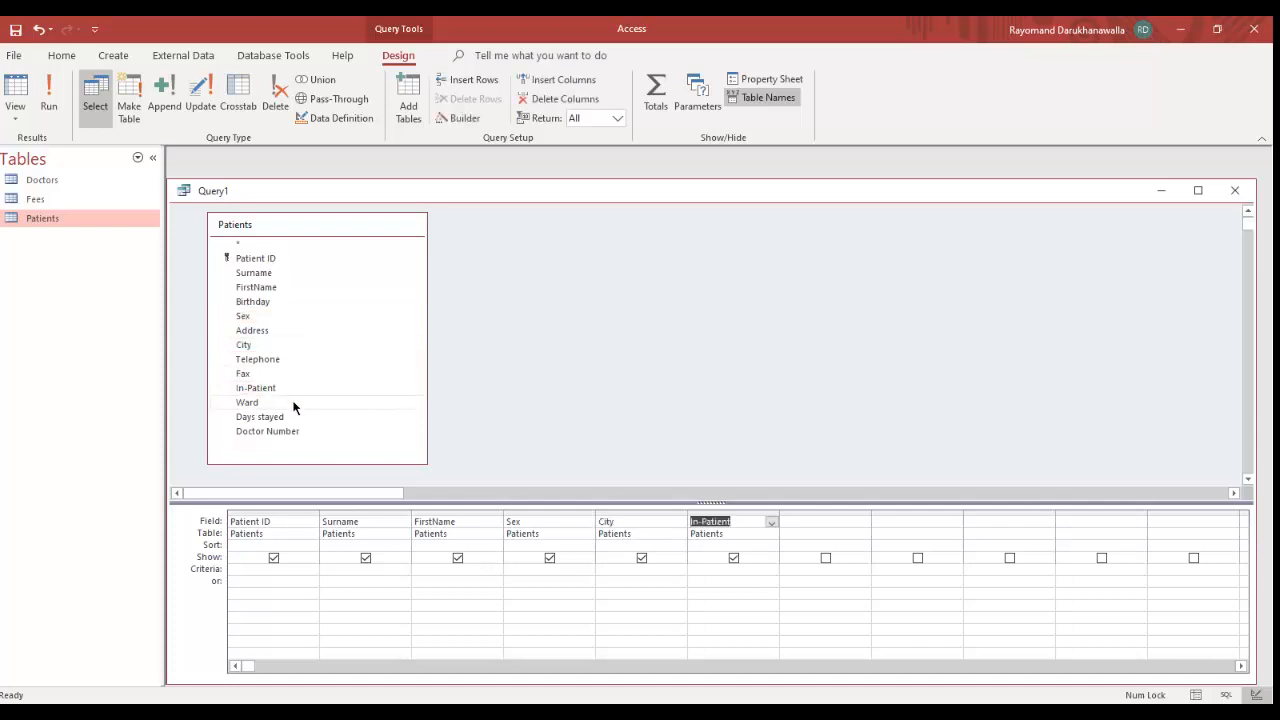
pyautogui.doubleClick(294, 404)
pyautogui.doubleClick(299, 416)
pyautogui.doubleClick(307, 431)
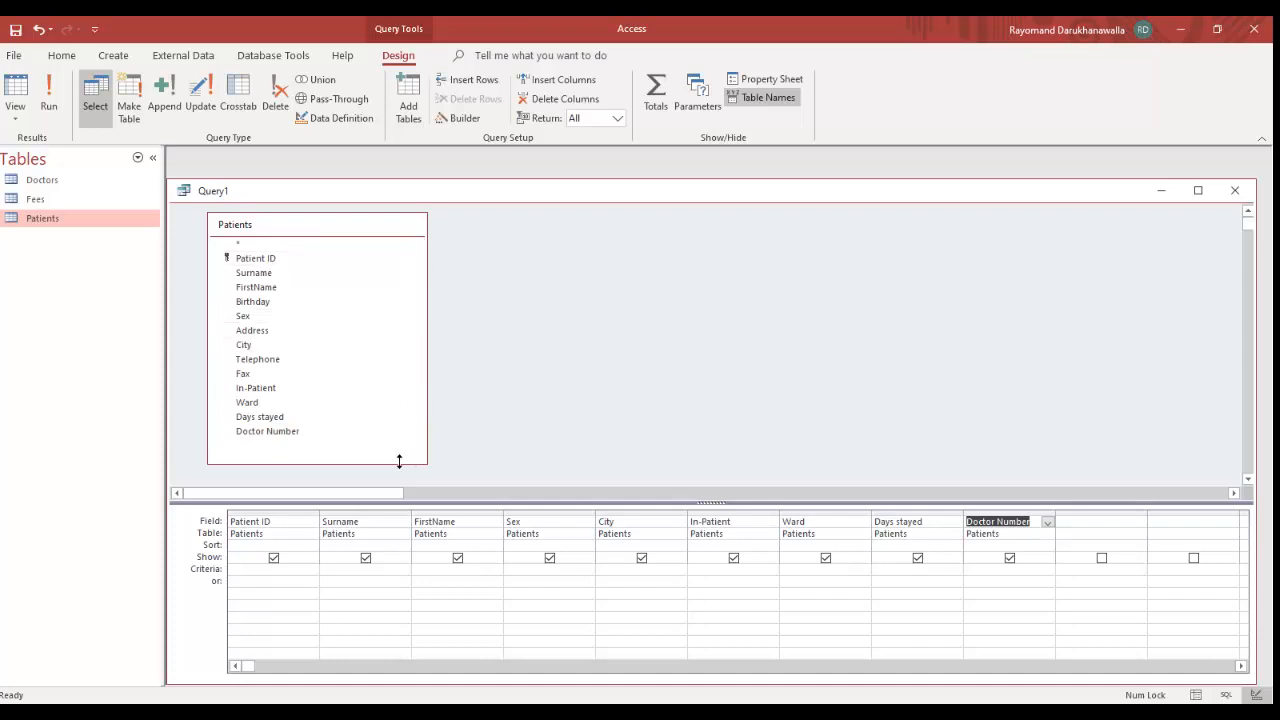
# Step: Shorten the Patients field list to fit its fields, and give the design grid more height
pyautogui.moveTo(399, 461); pyautogui.dragTo(400, 445)
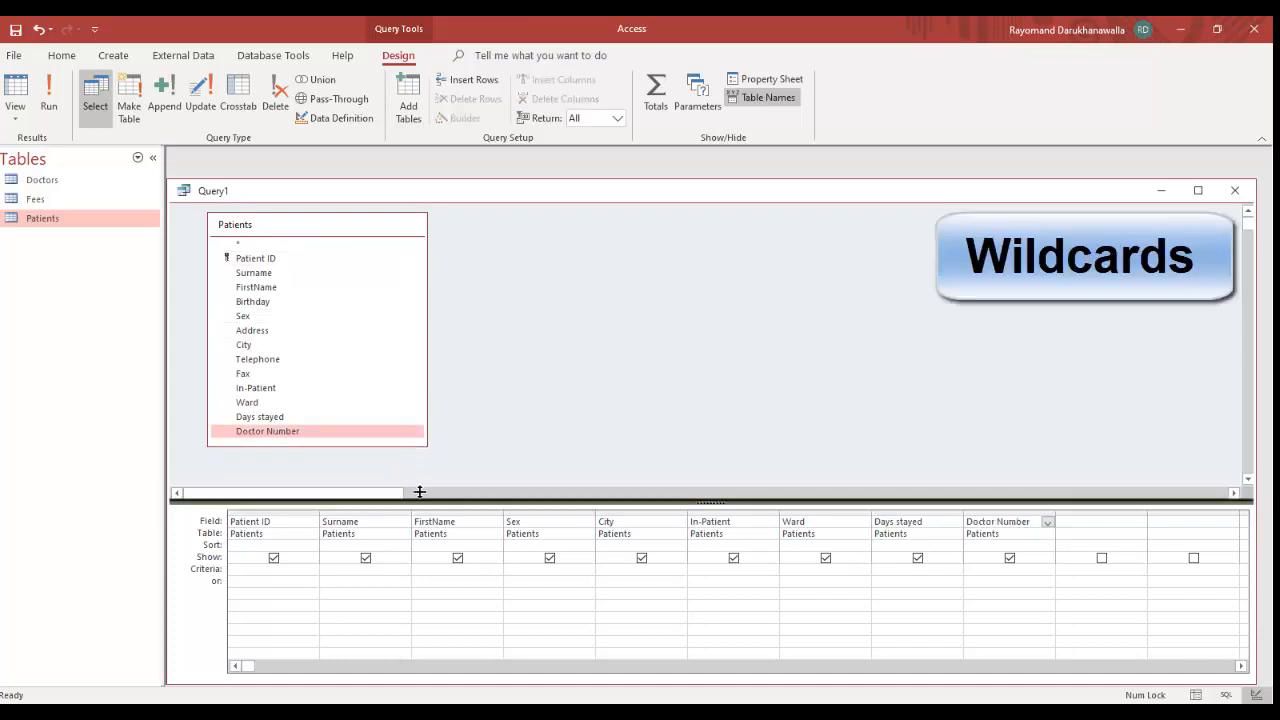
pyautogui.moveTo(419, 492); pyautogui.dragTo(420, 476)
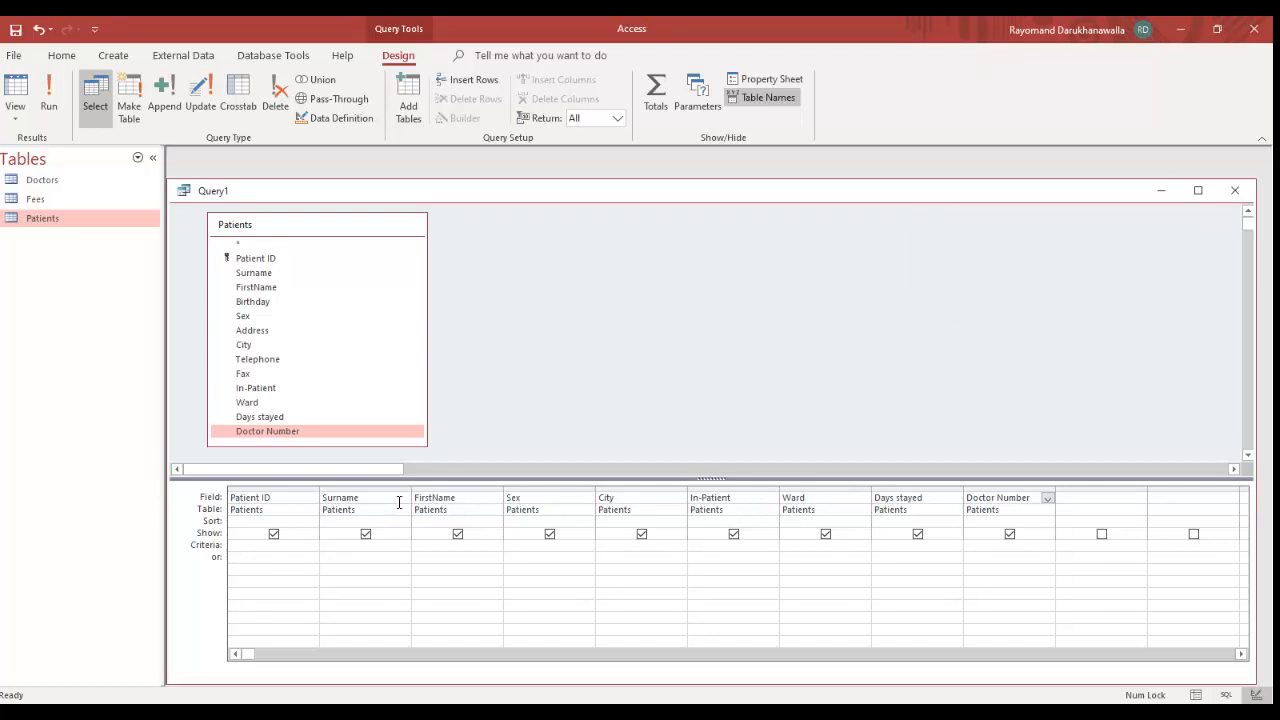
# Step: Run the query without criteria, examine the Surname column in the results, and return to design view
pyautogui.click(52, 98)
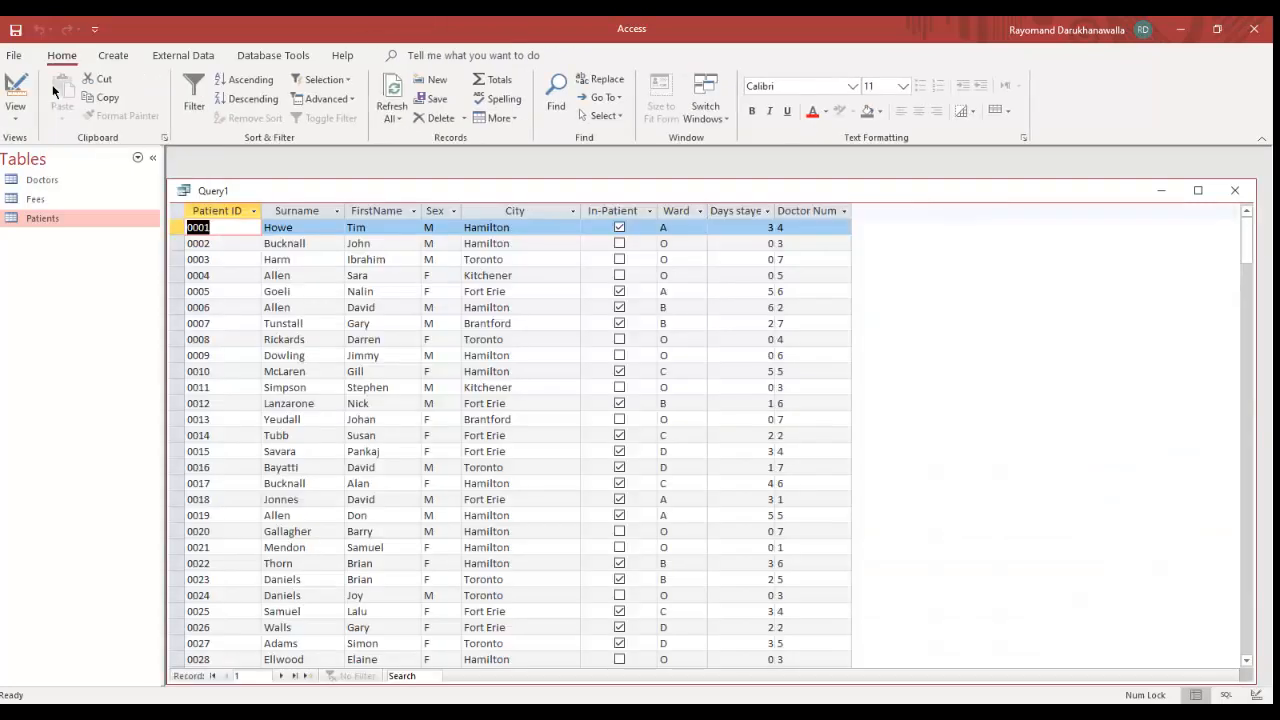
pyautogui.click(315, 216)
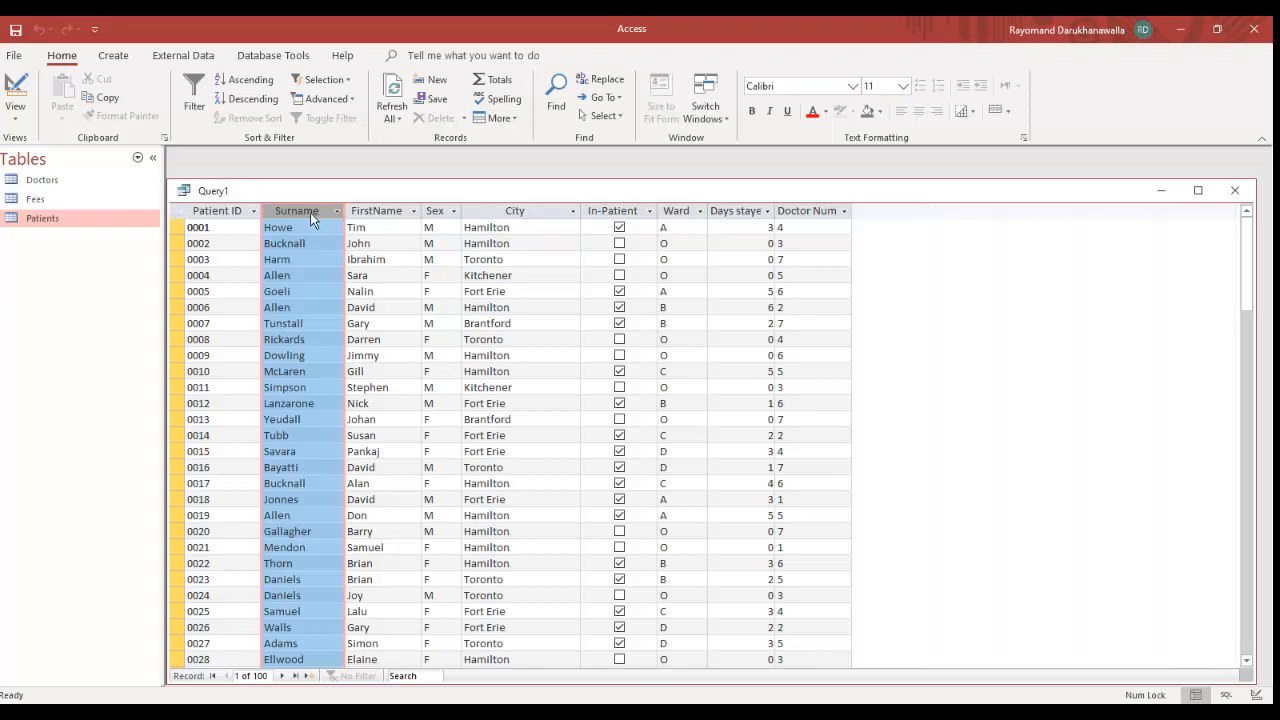
pyautogui.click(15, 95)
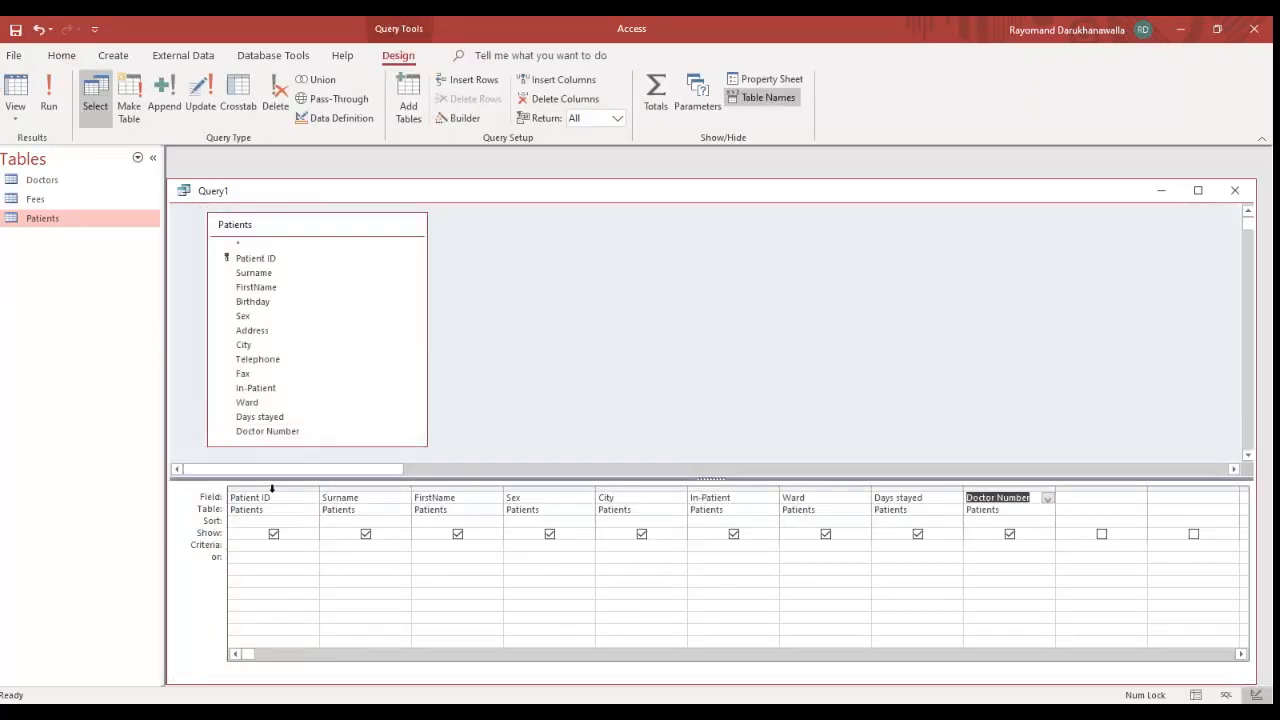
# Step: Enter the wildcard criterion Al* for the Surname field, and run the query
pyautogui.click(332, 544)
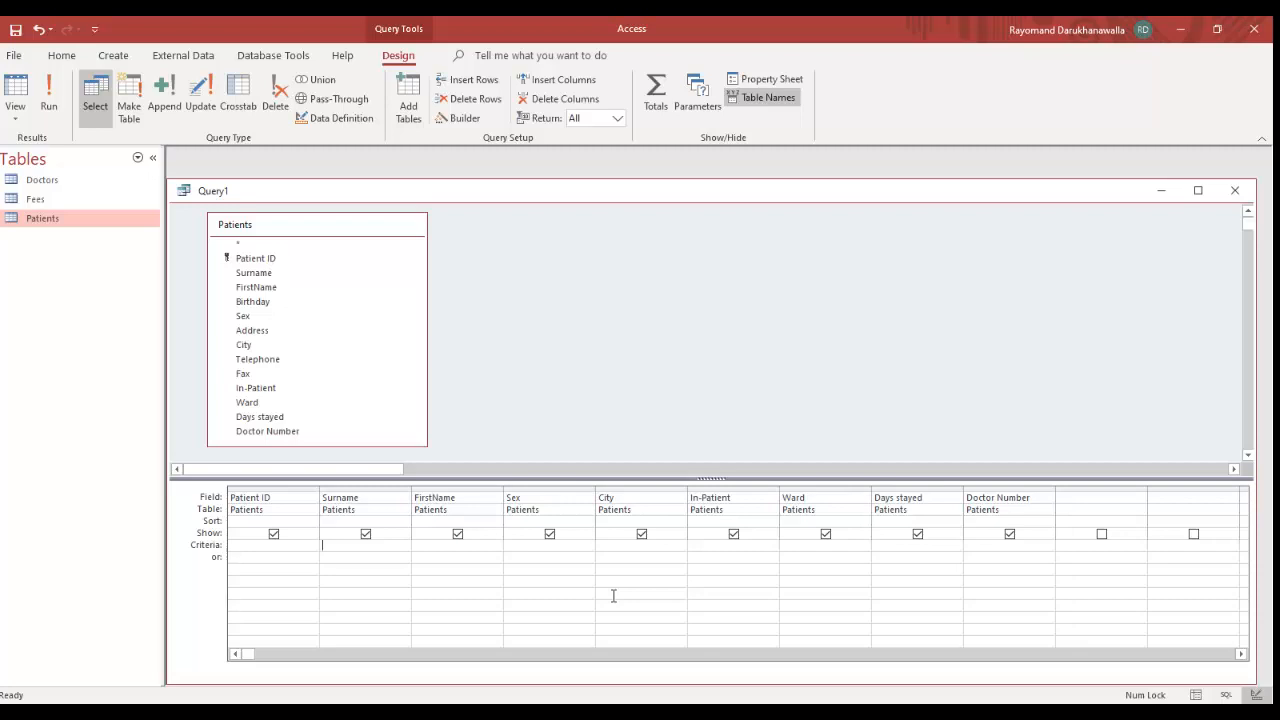
pyautogui.write('Al')
pyautogui.write('*')
pyautogui.click(49, 92)
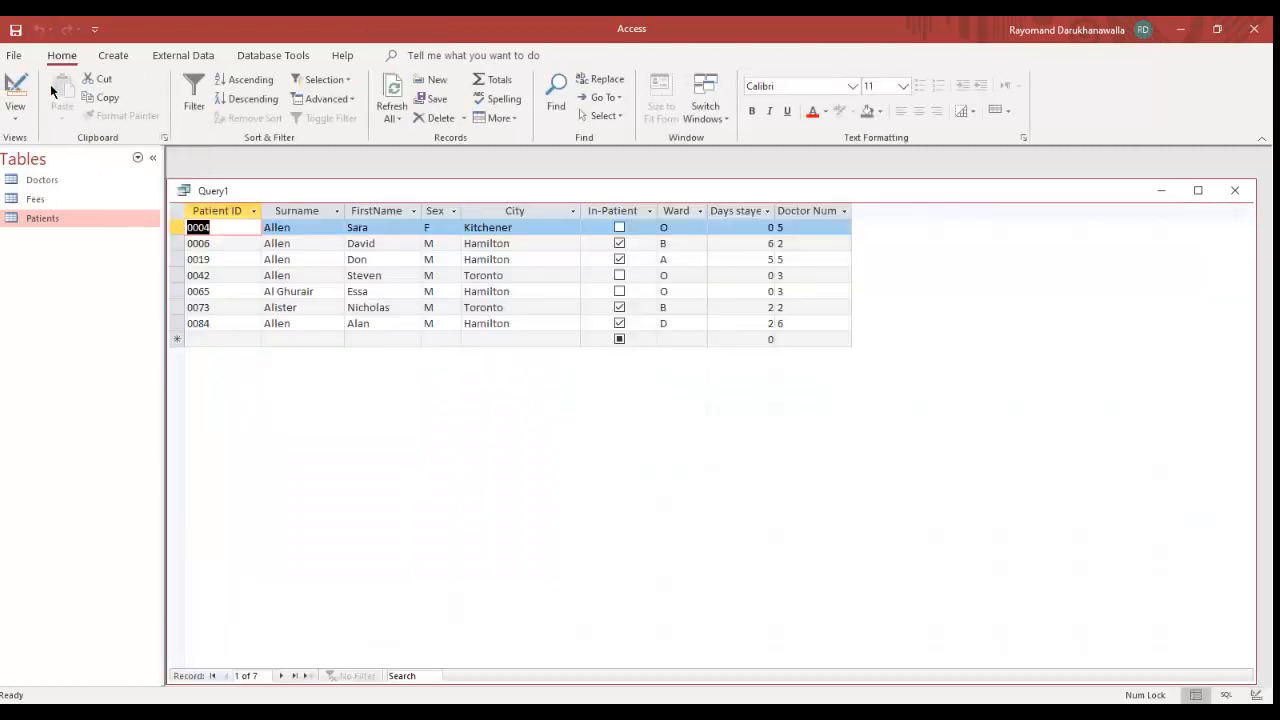
# Step: Check the Surname column and individual records against the wildcard, and return to design view to examine the Surname criterion
pyautogui.click(310, 212)
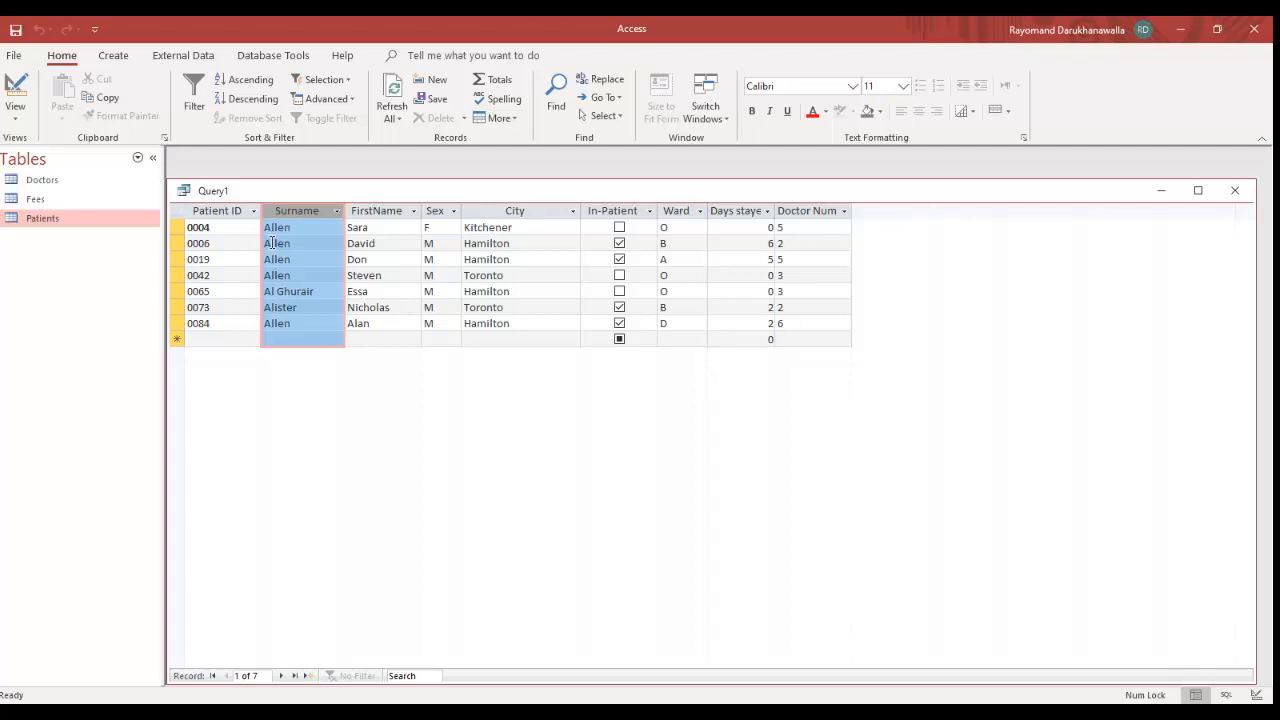
pyautogui.moveTo(172, 227); pyautogui.dragTo(172, 275)
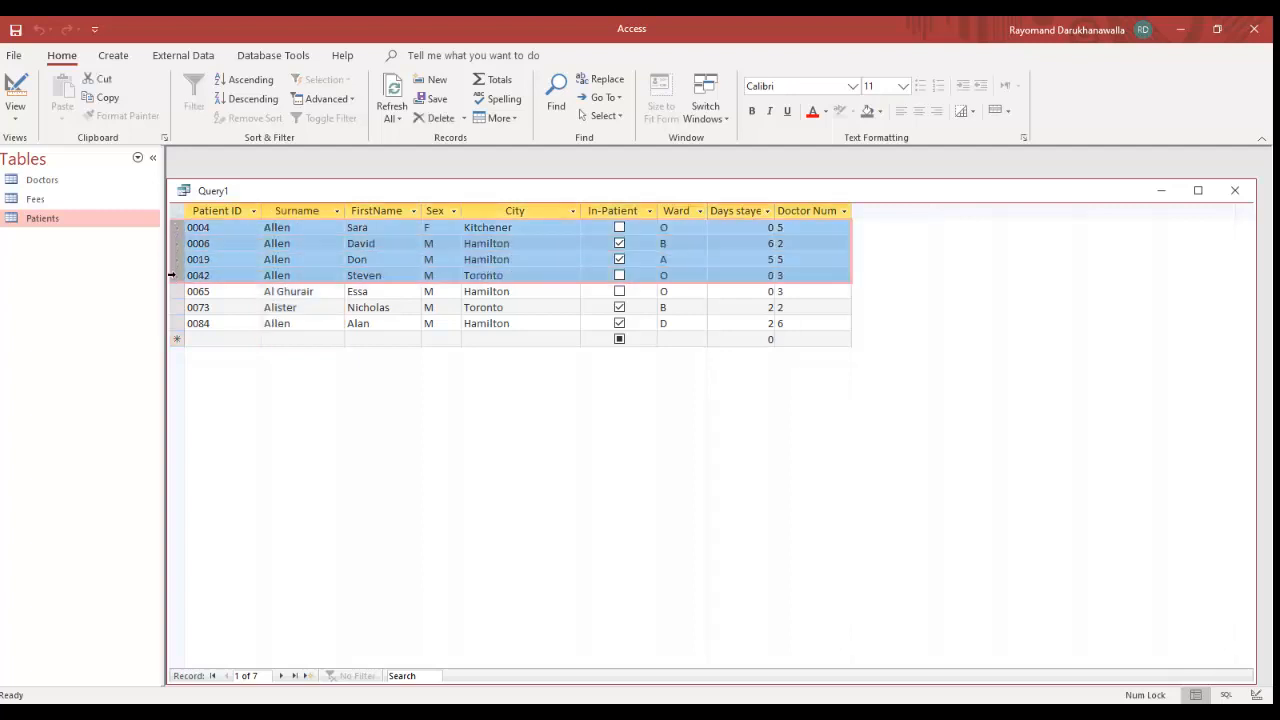
pyautogui.click(179, 291)
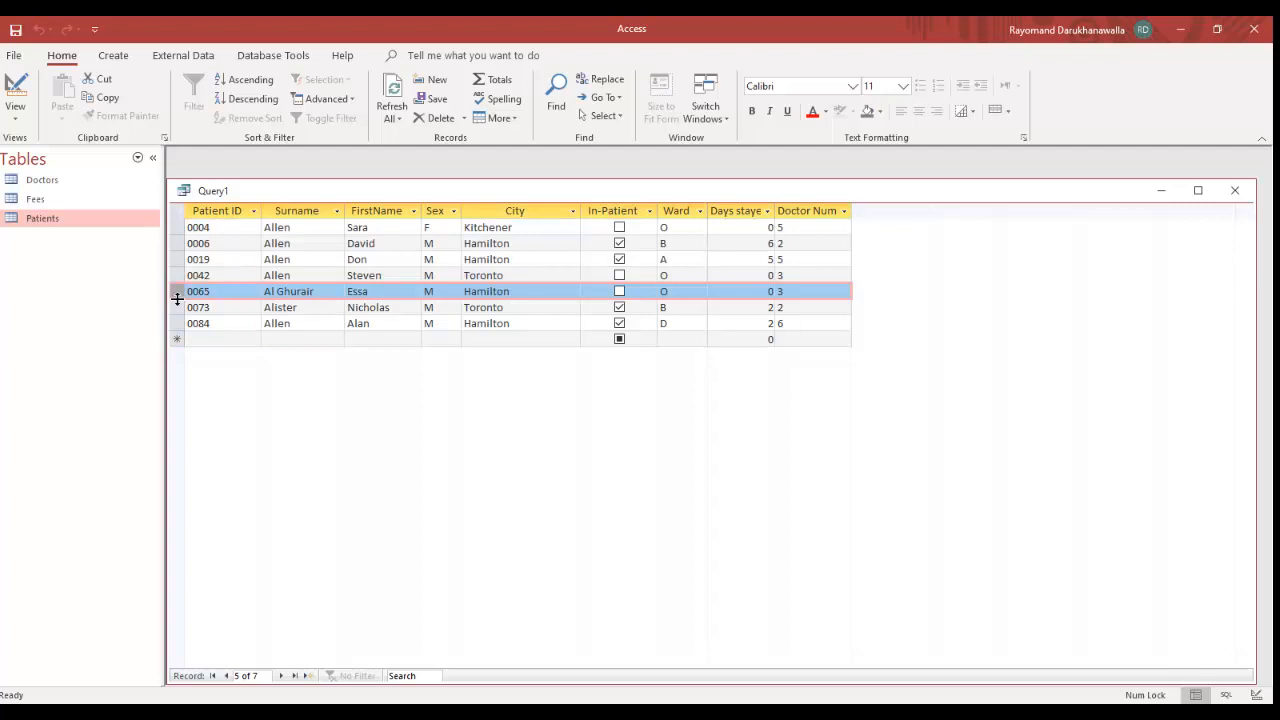
pyautogui.click(178, 307)
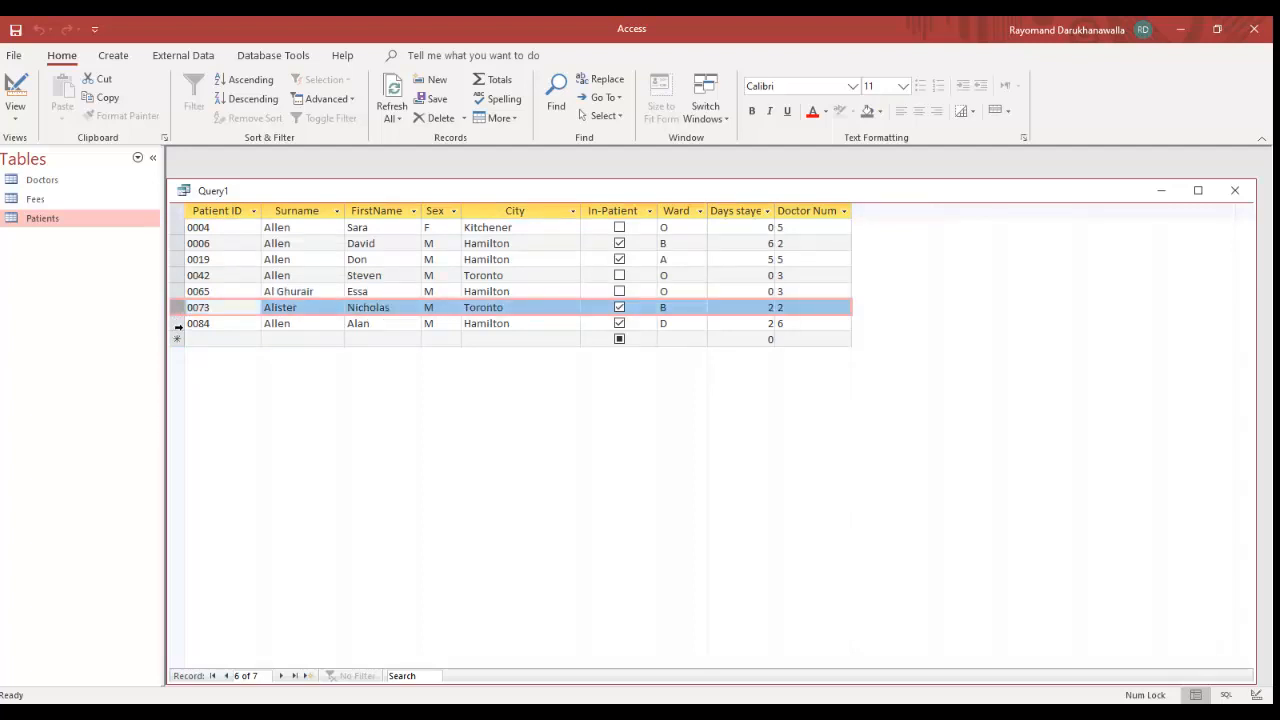
pyautogui.click(177, 323)
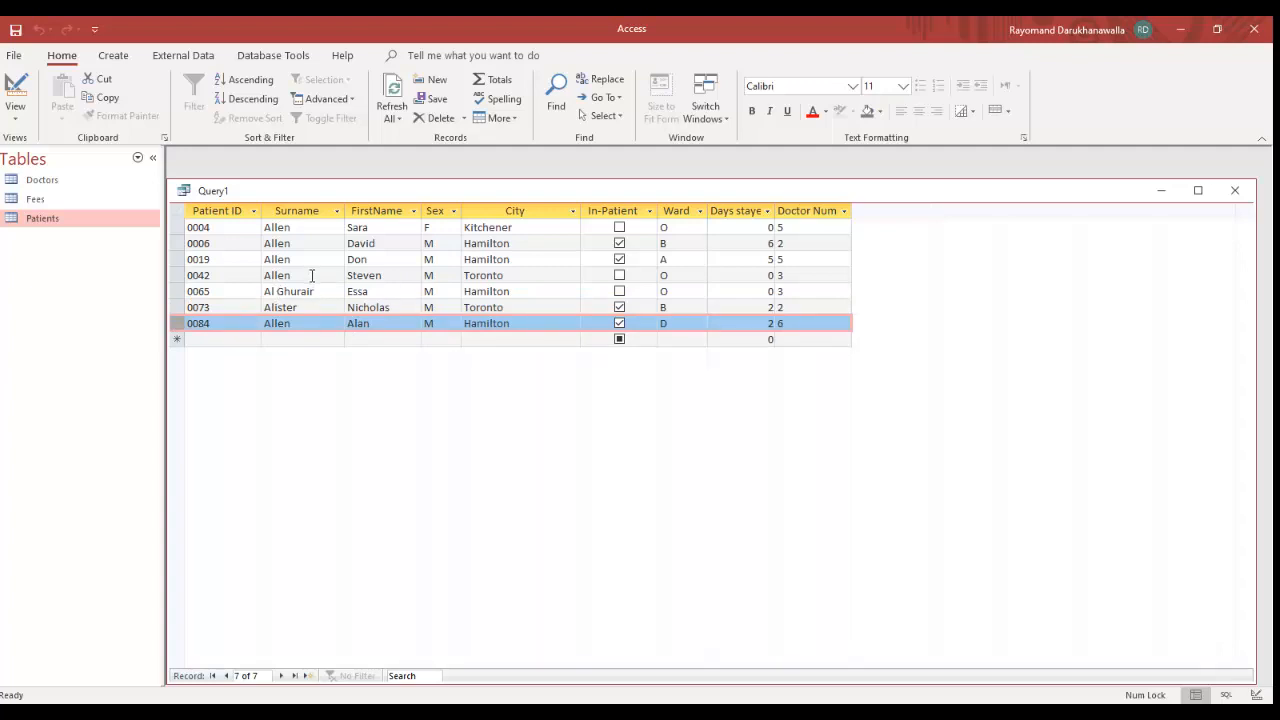
pyautogui.click(20, 90)
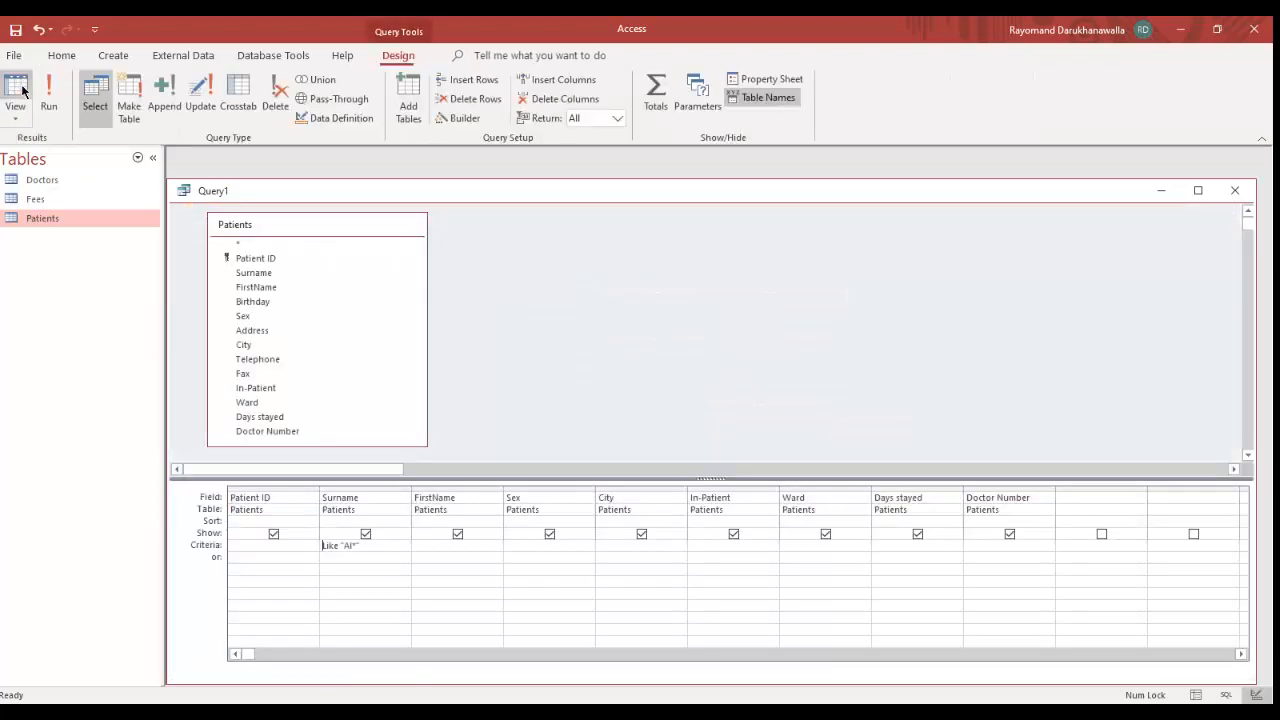
pyautogui.click(365, 546)
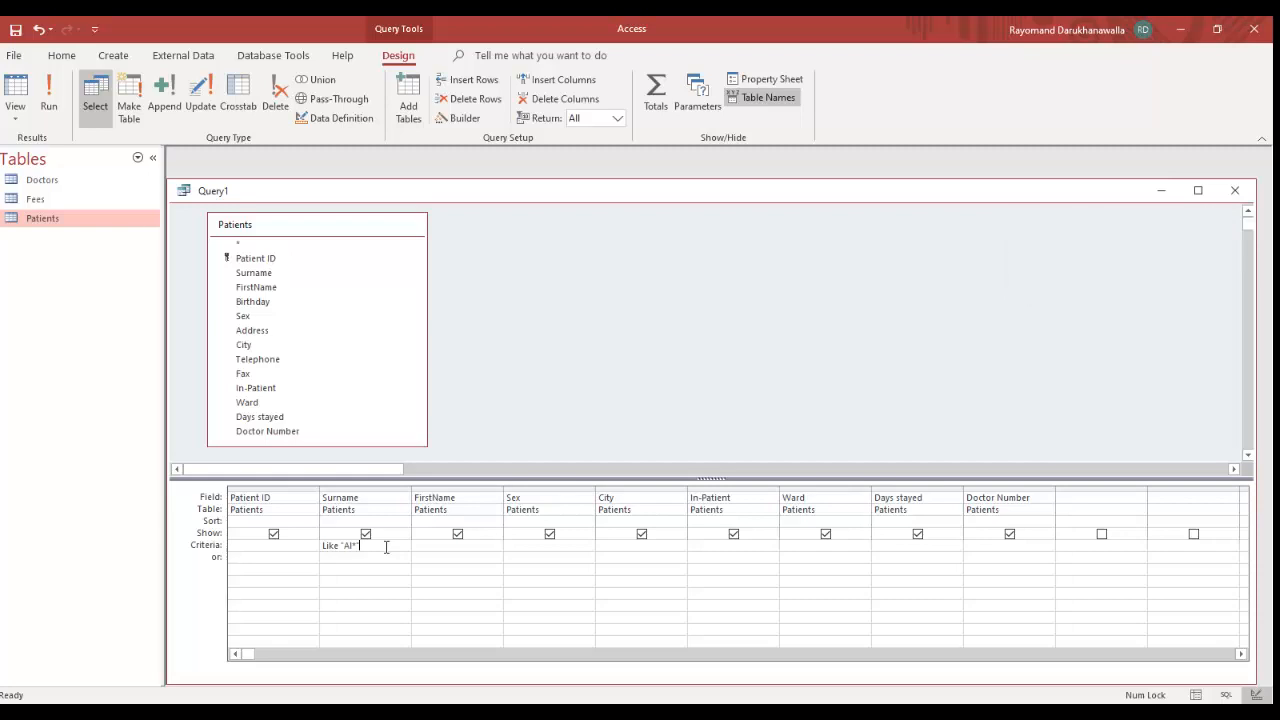
# Step: Replace the Surname criterion with the wildcard "*l", and run the query
pyautogui.moveTo(386, 547); pyautogui.dragTo(315, 545)
pyautogui.press('Delete')
pyautogui.write('"')
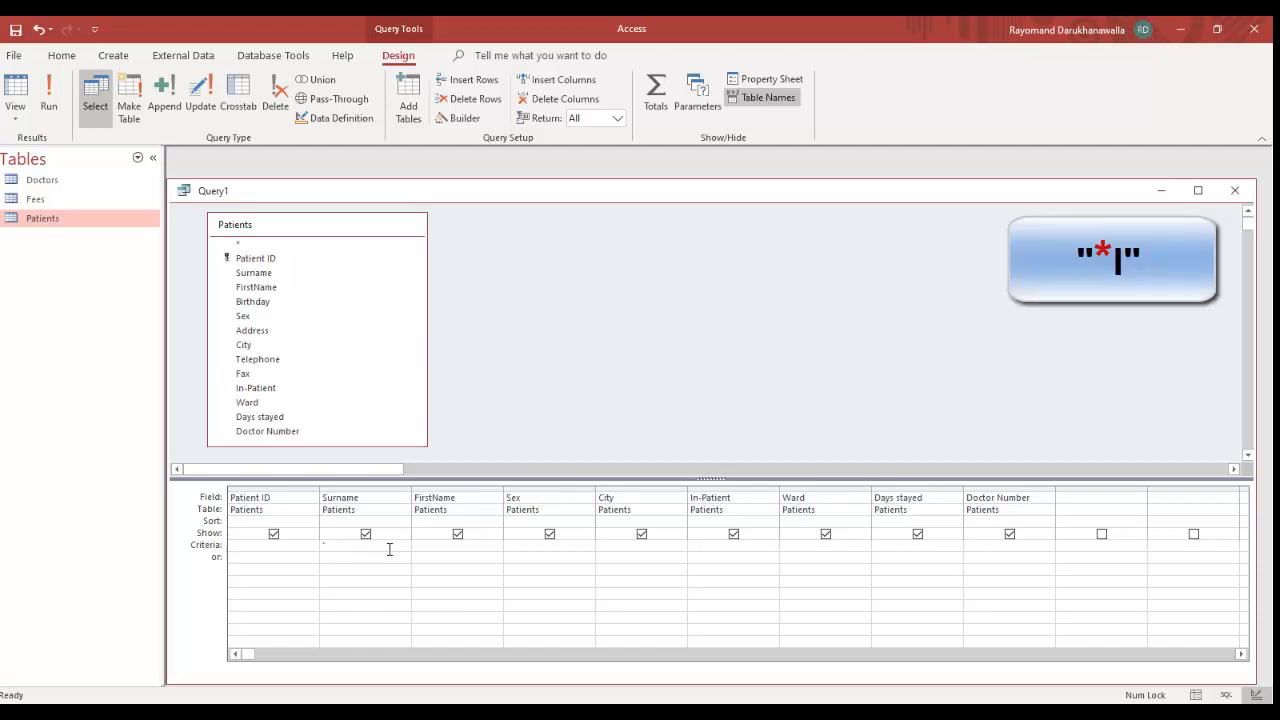
pyautogui.write('*')
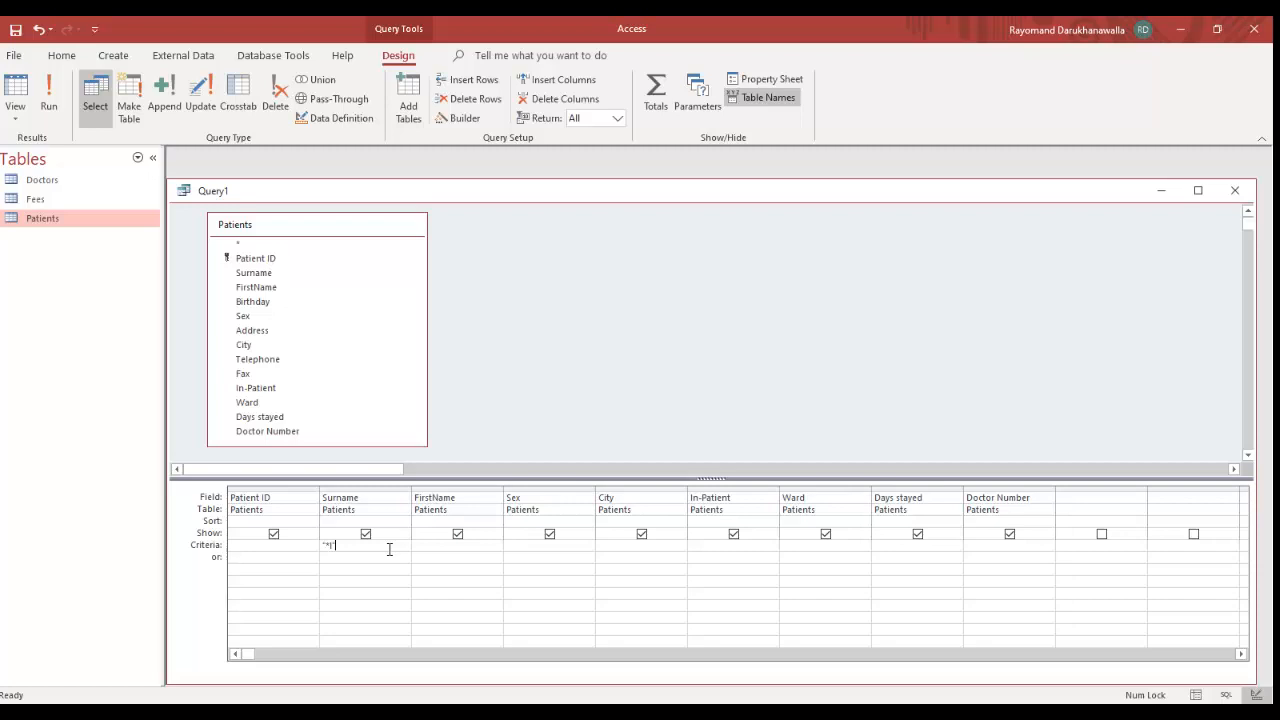
pyautogui.click(48, 100)
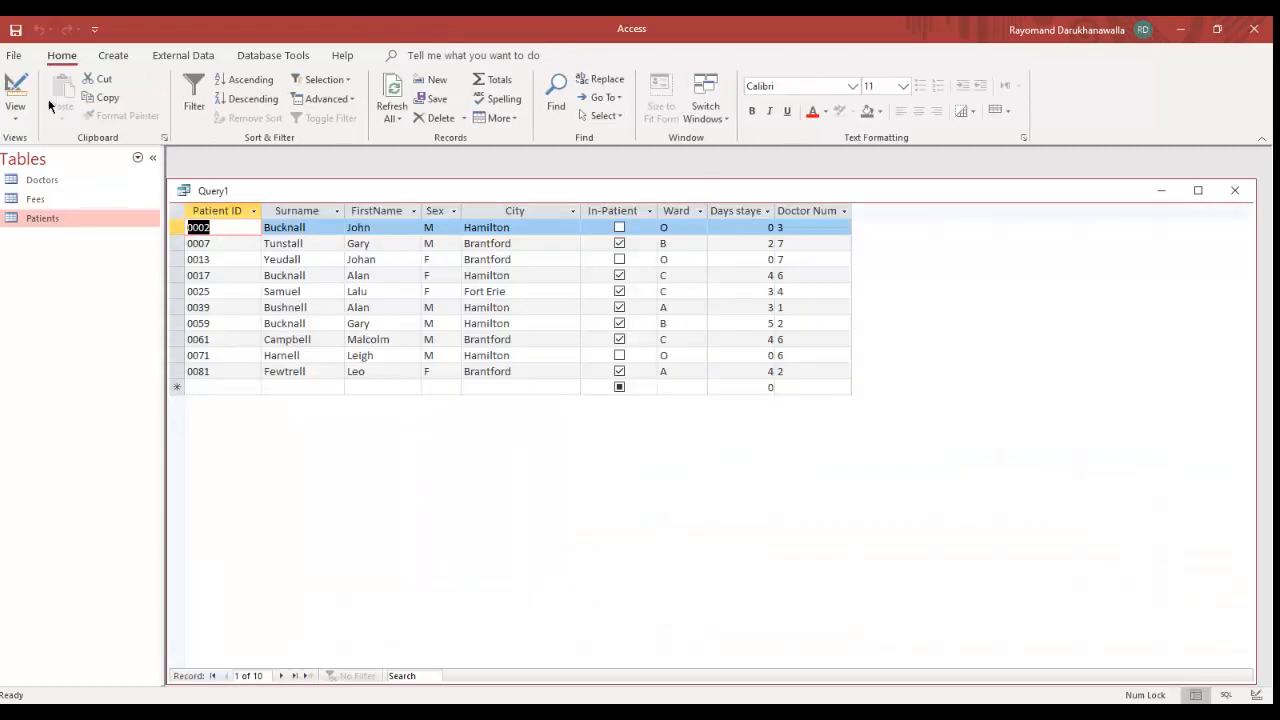
# Step: Check the endings of the values in the Surname column, and return to design view
pyautogui.click(323, 212)
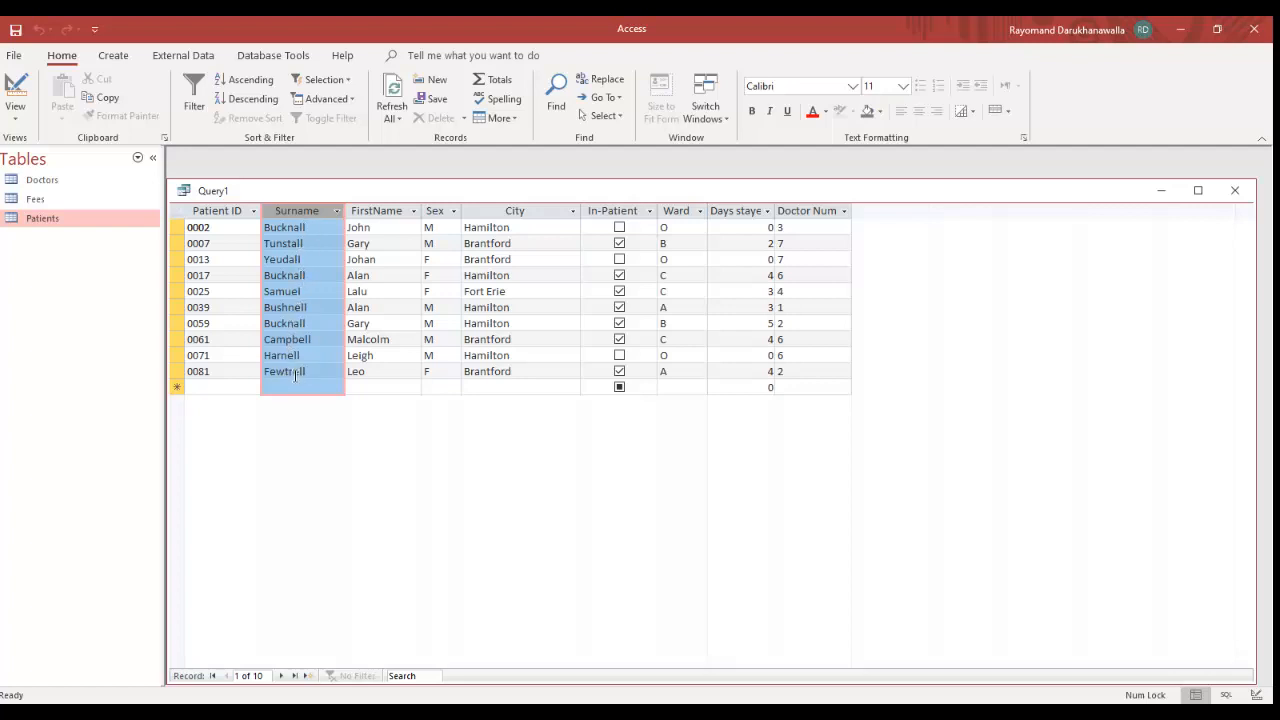
pyautogui.click(313, 308)
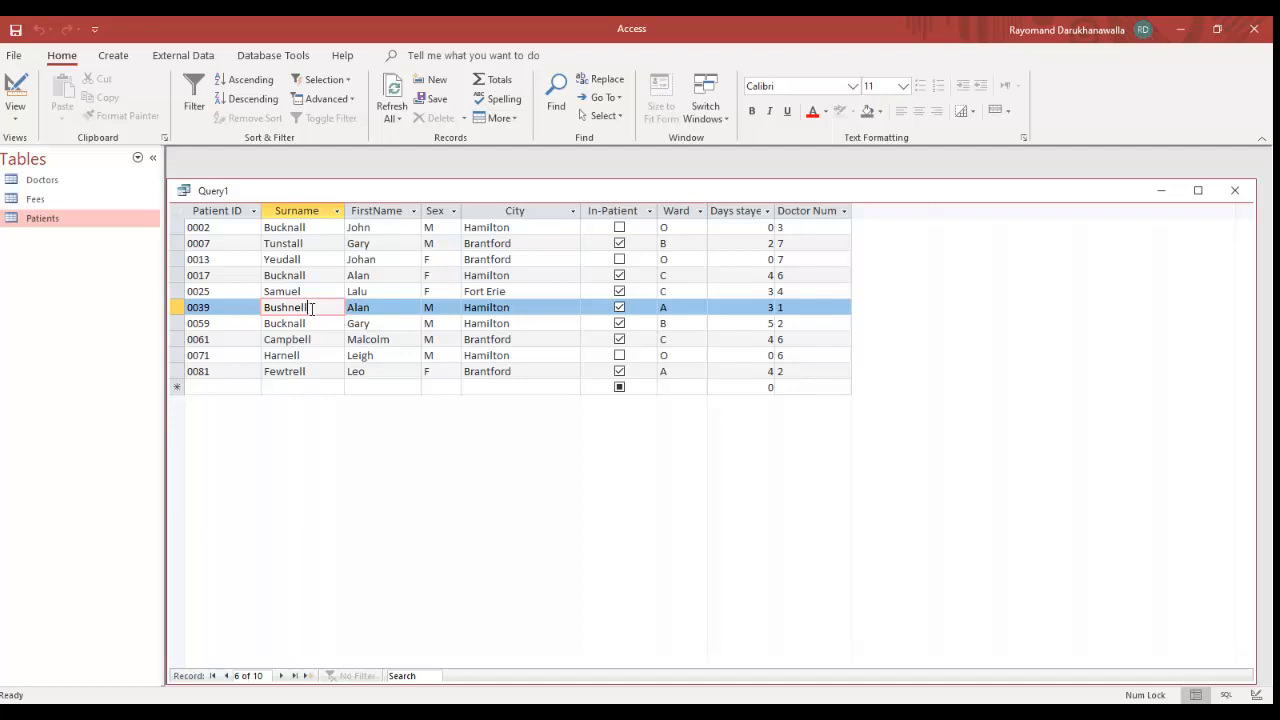
pyautogui.click(15, 93)
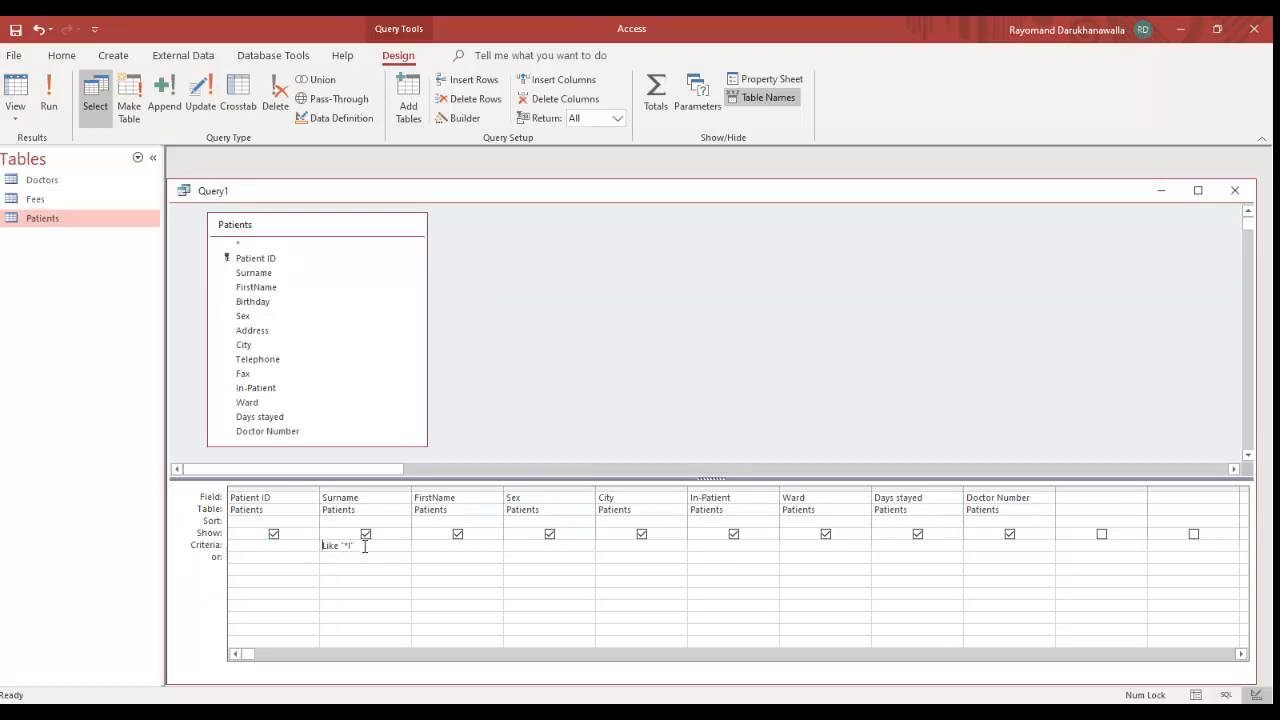
# Step: Replace the Surname criterion with the wildcard "H*e", and run the query
pyautogui.moveTo(358, 544); pyautogui.dragTo(305, 544)
pyautogui.press('Delete')
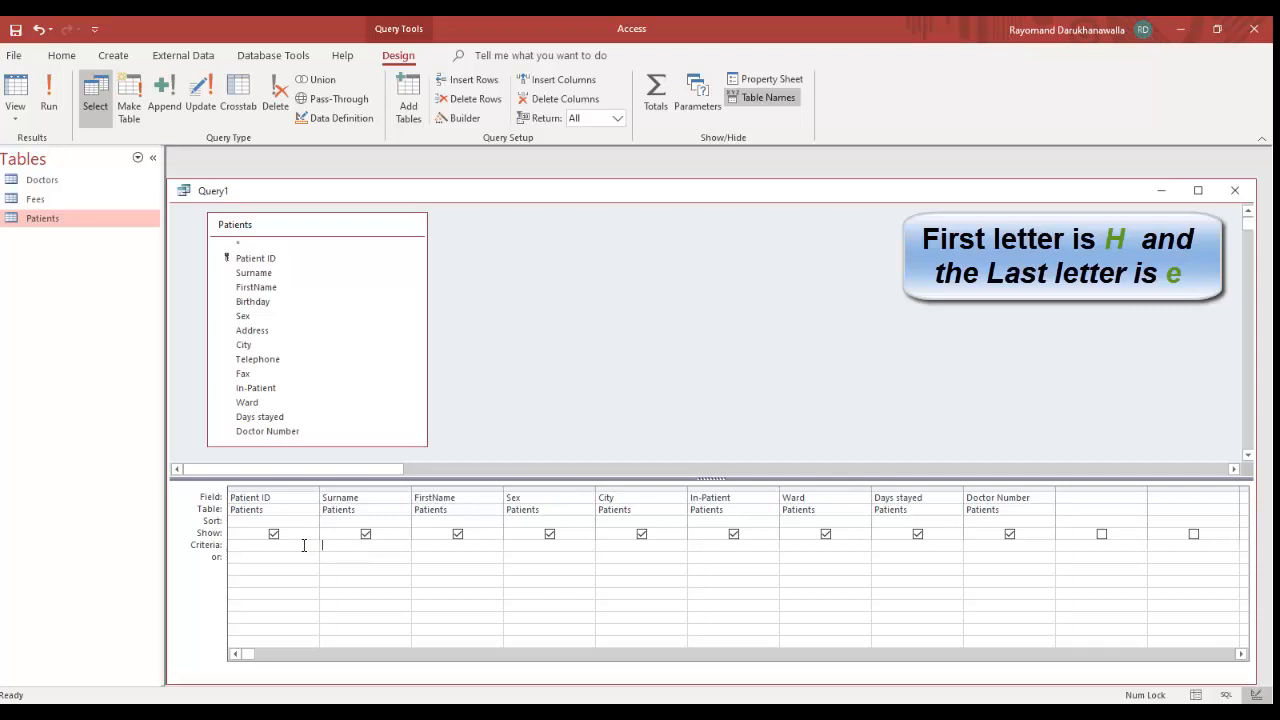
pyautogui.write('"H')
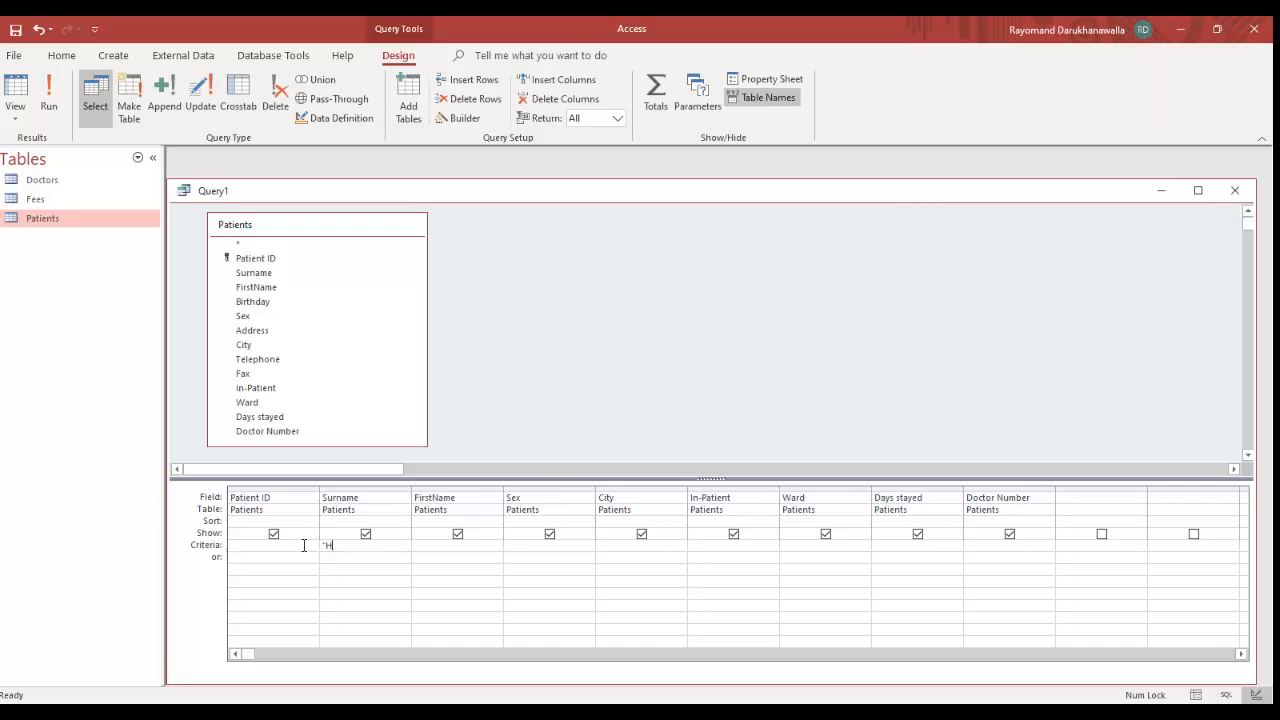
pyautogui.write('*')
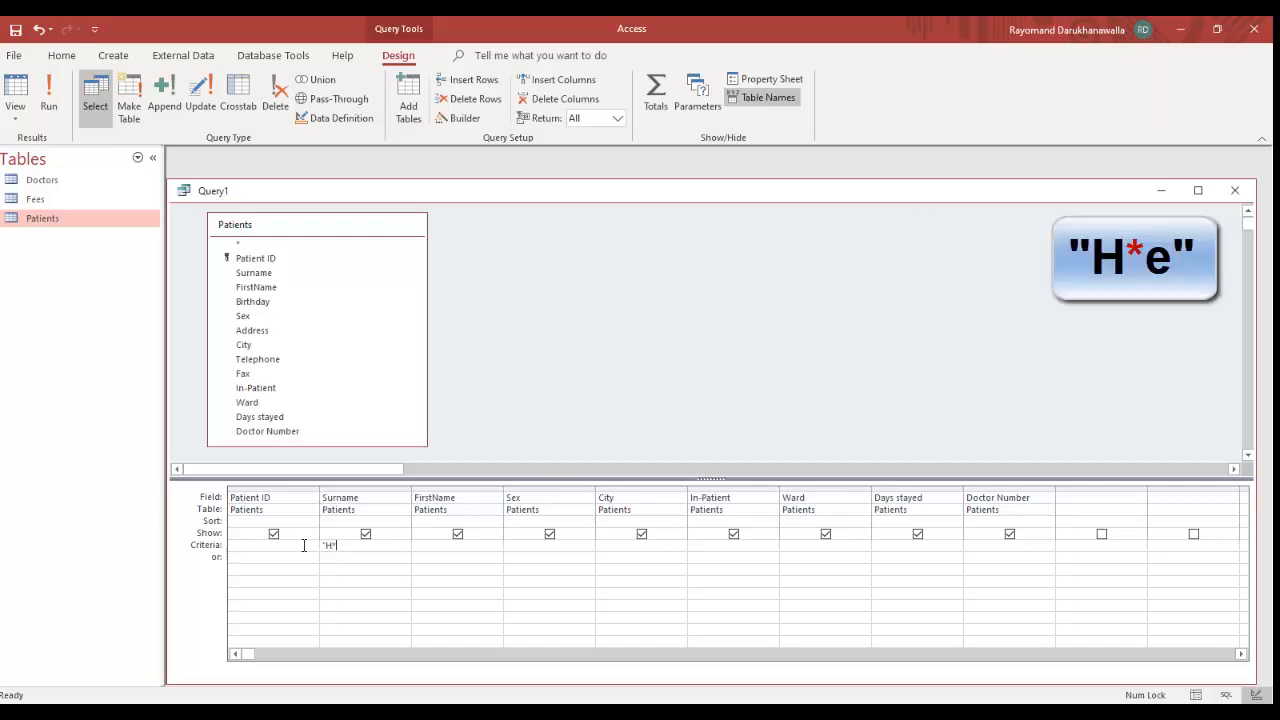
pyautogui.write('e')
pyautogui.click(49, 90)
# Step: Check the first and last letters of each record's surname, and return to design view
pyautogui.click(325, 232)
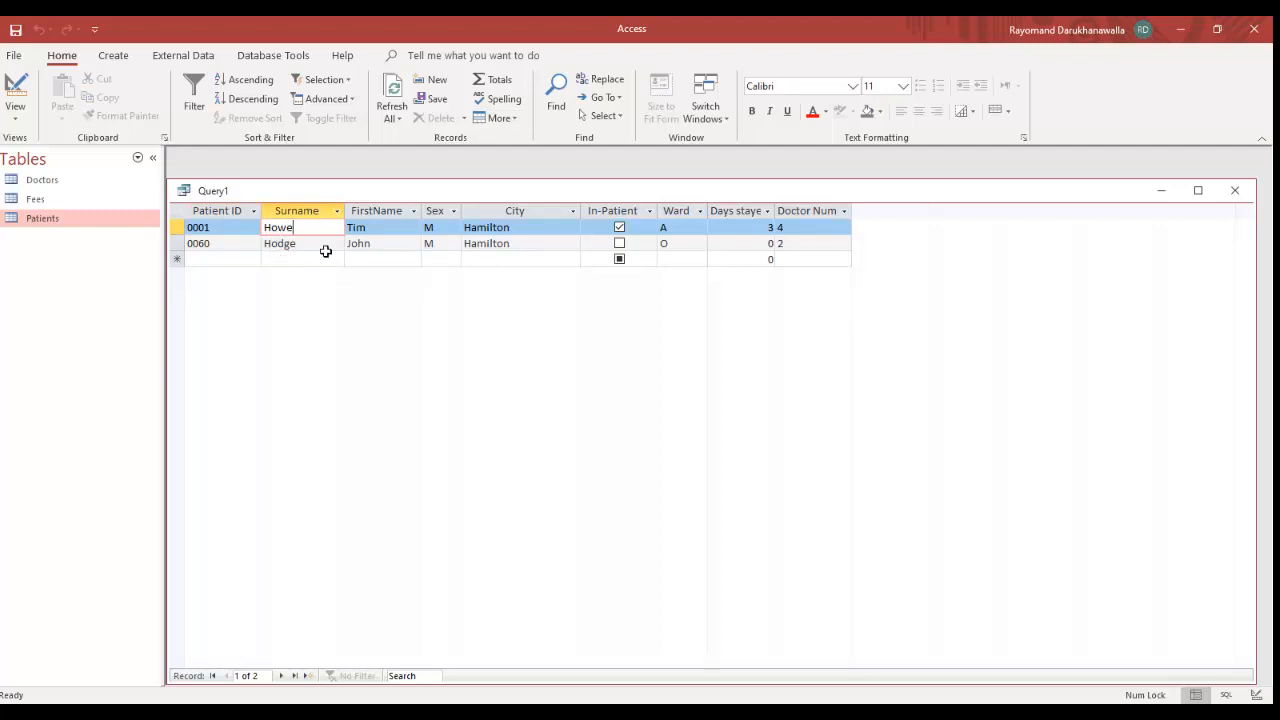
pyautogui.click(320, 246)
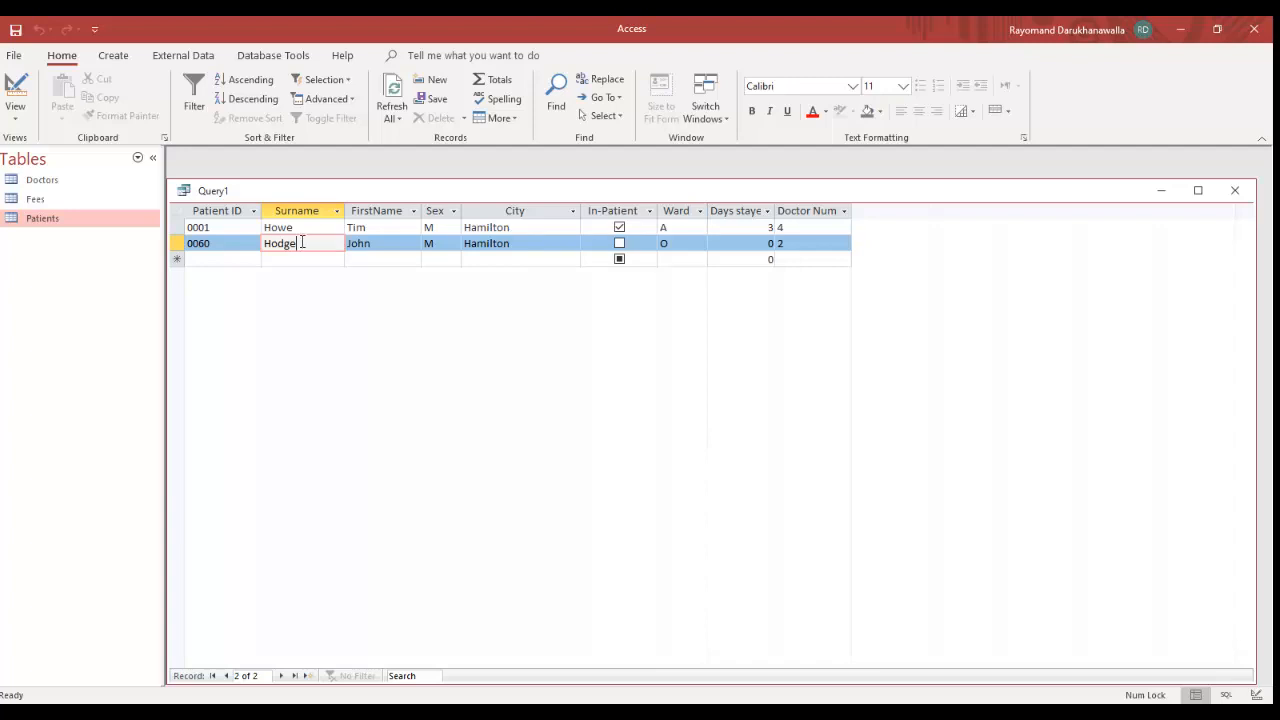
pyautogui.click(25, 88)
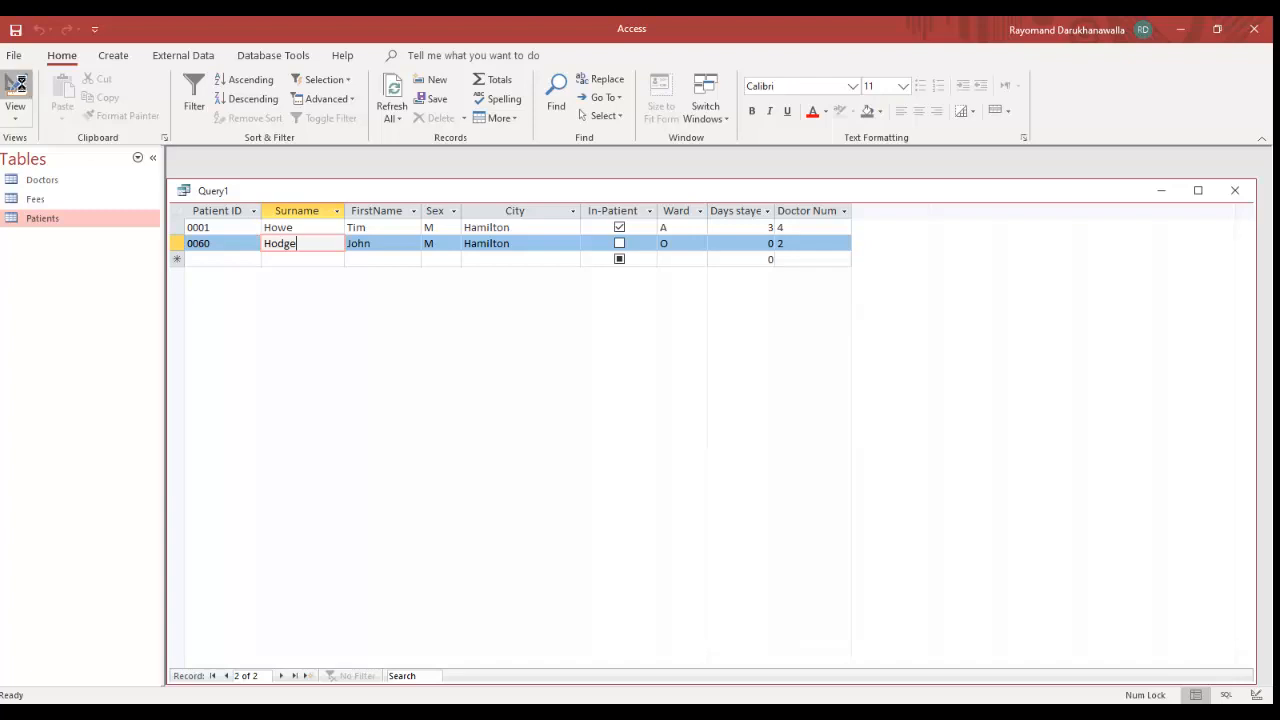
# Step: Clear the Surname criterion, enter the wildcard "J?mmy" as the FirstName criterion, and run the query
pyautogui.moveTo(384, 549); pyautogui.dragTo(300, 549)
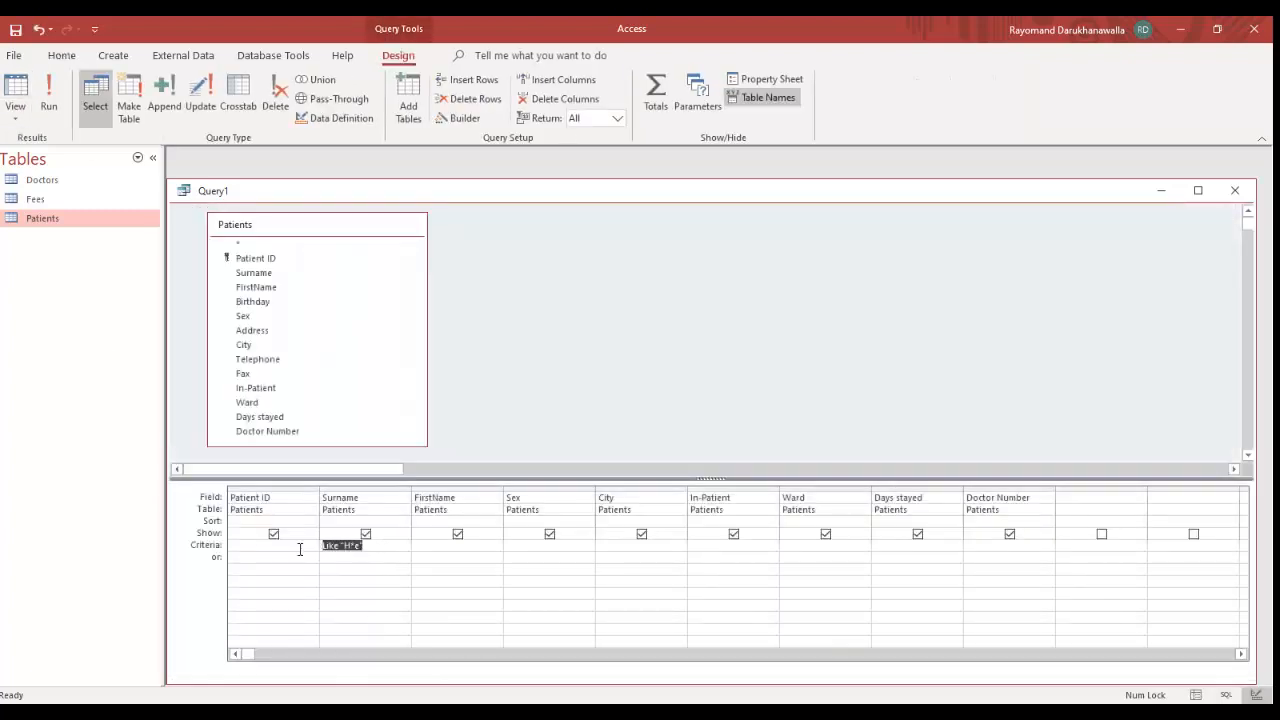
pyautogui.press('Delete')
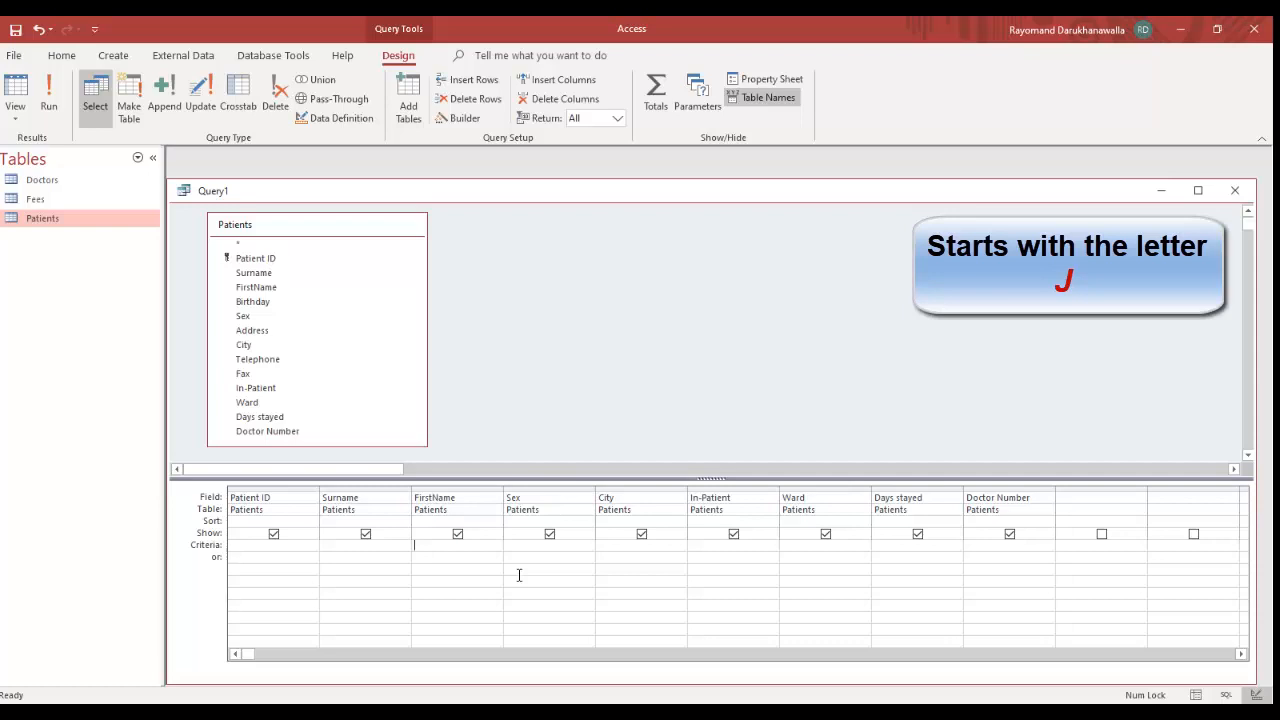
pyautogui.press('Tab')
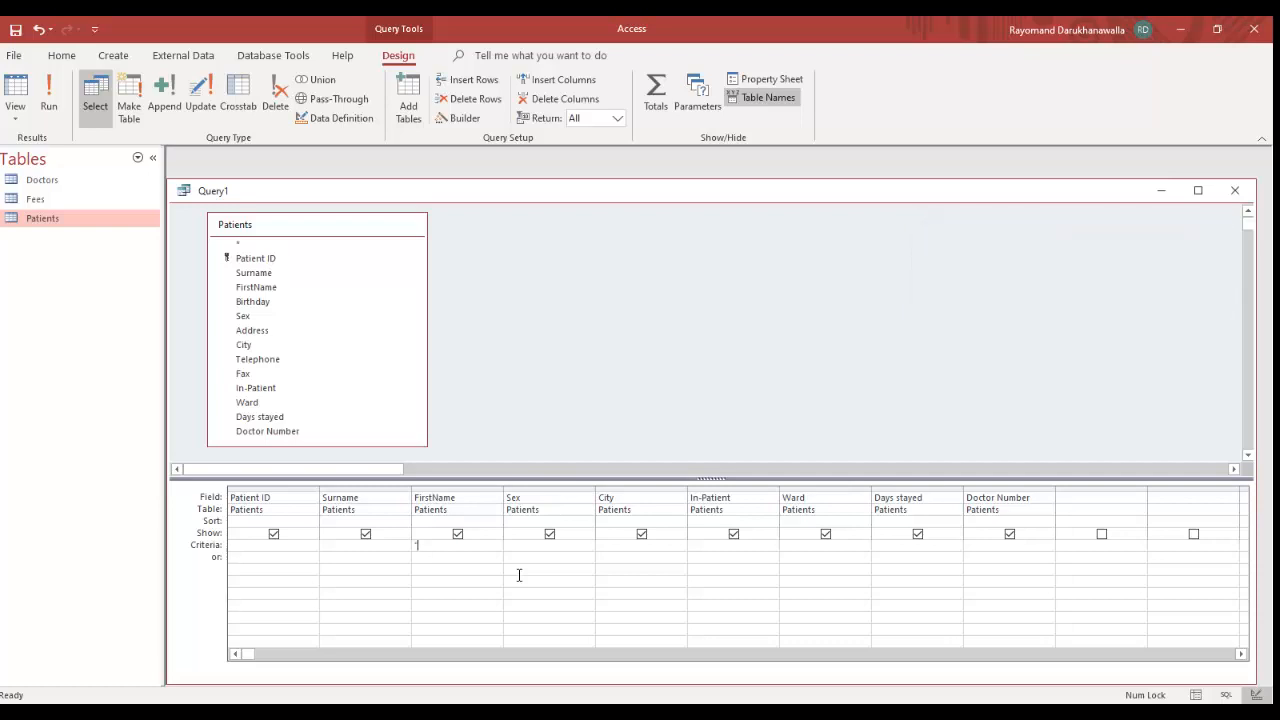
pyautogui.write('"')
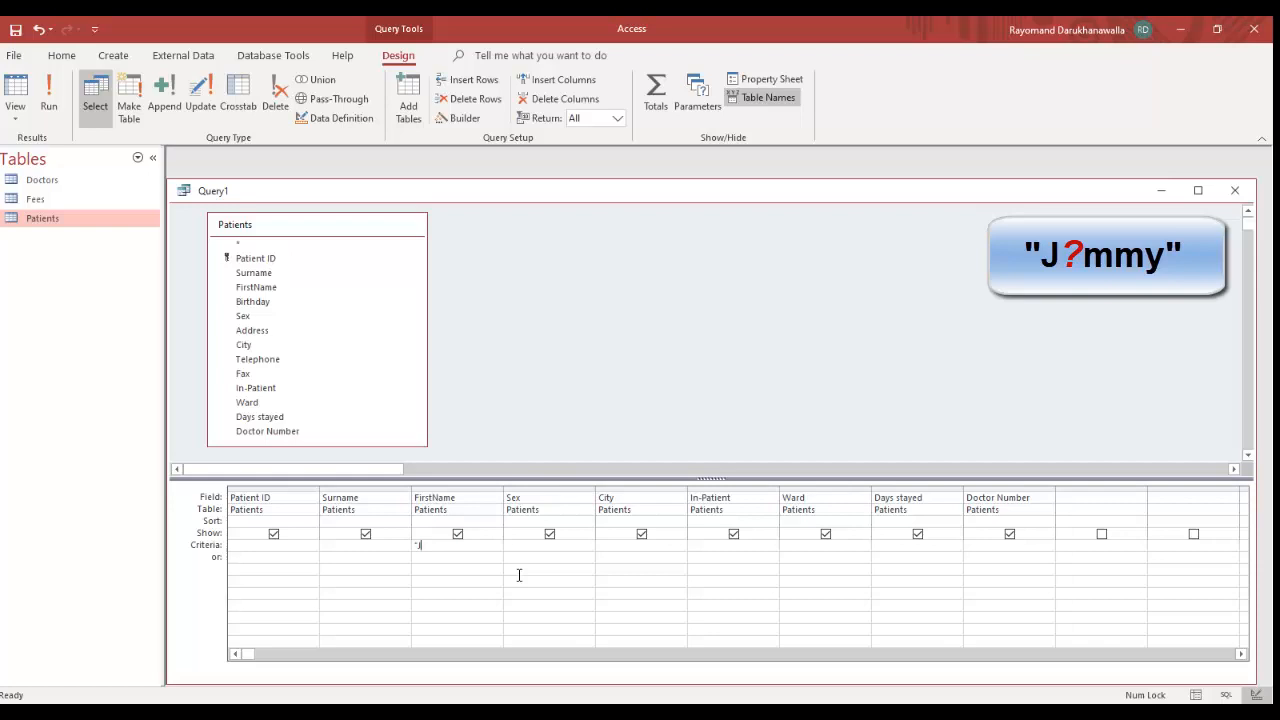
pyautogui.write('J?mmy"')
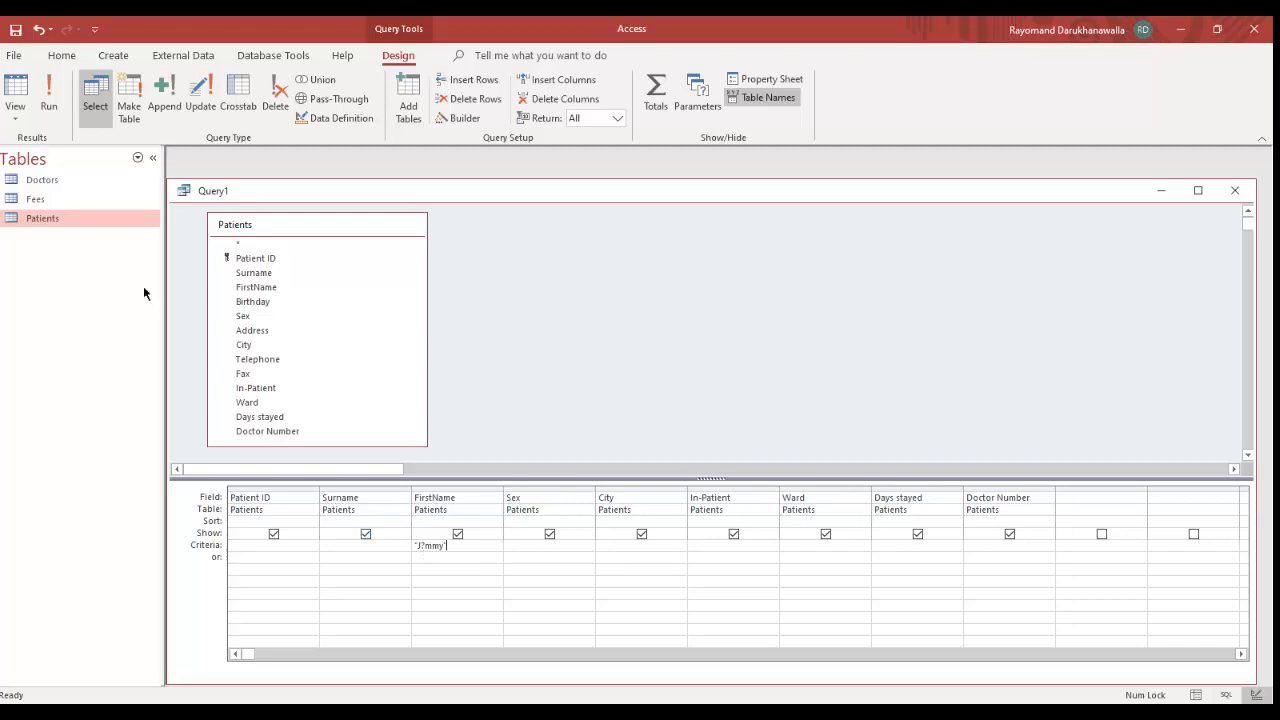
pyautogui.click(48, 100)
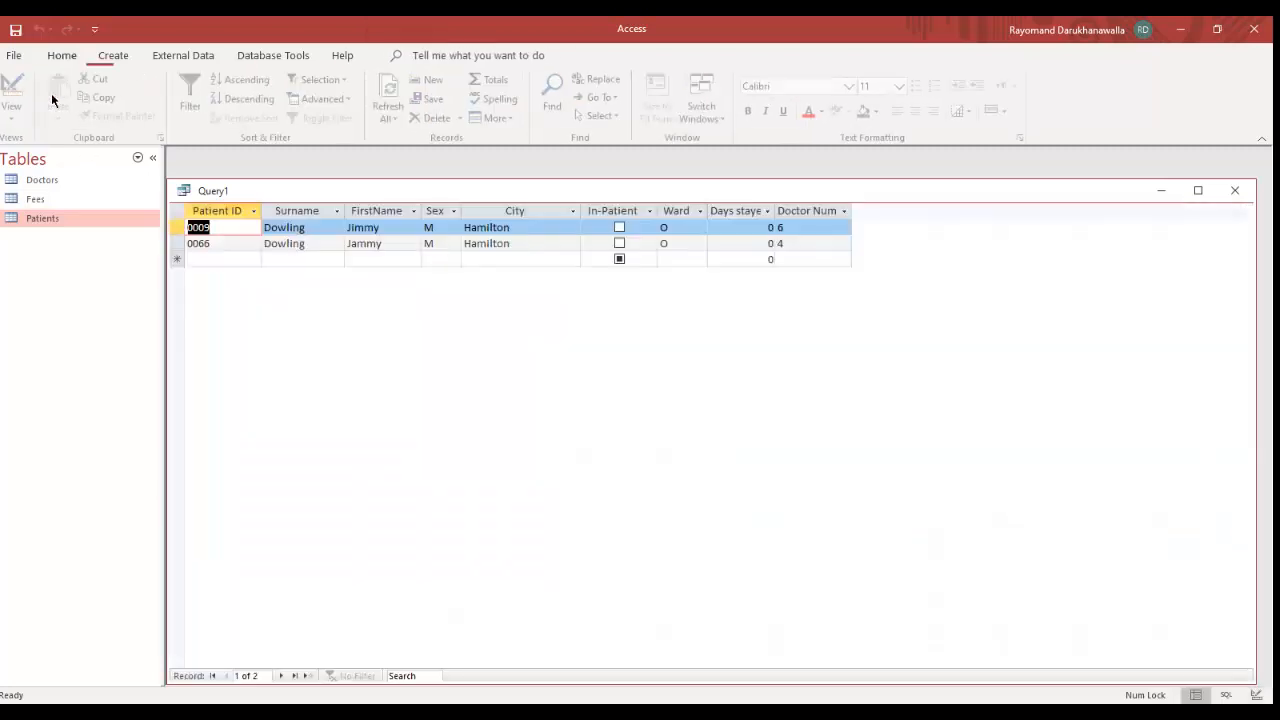
# Step: Compare the FirstName values in the results with the single-character wildcard, and return to design view
pyautogui.click(396, 228)
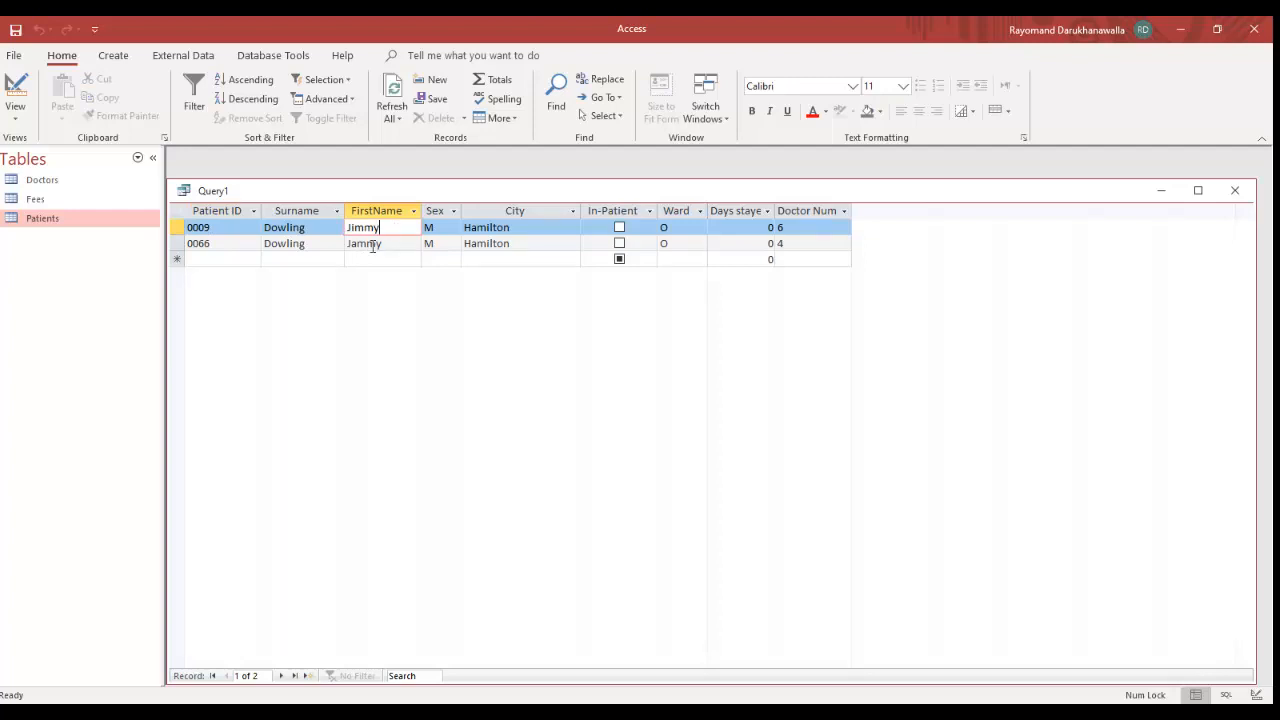
pyautogui.click(388, 244)
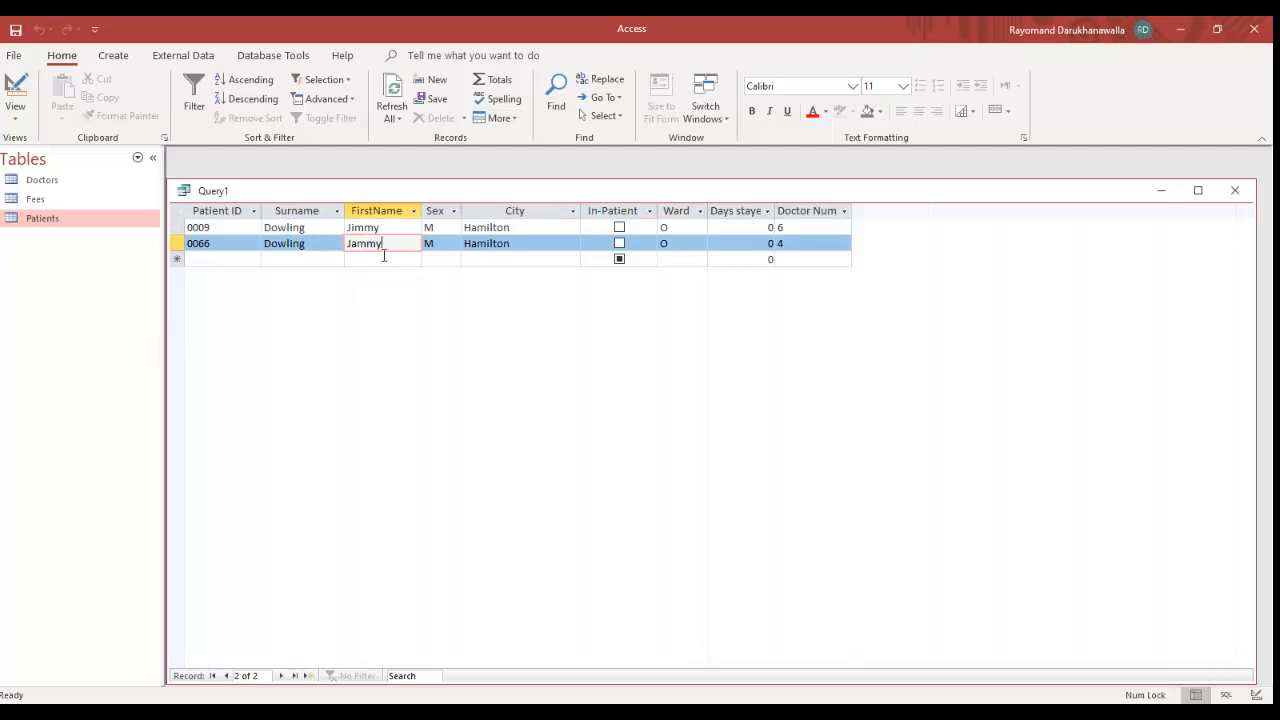
pyautogui.click(16, 92)
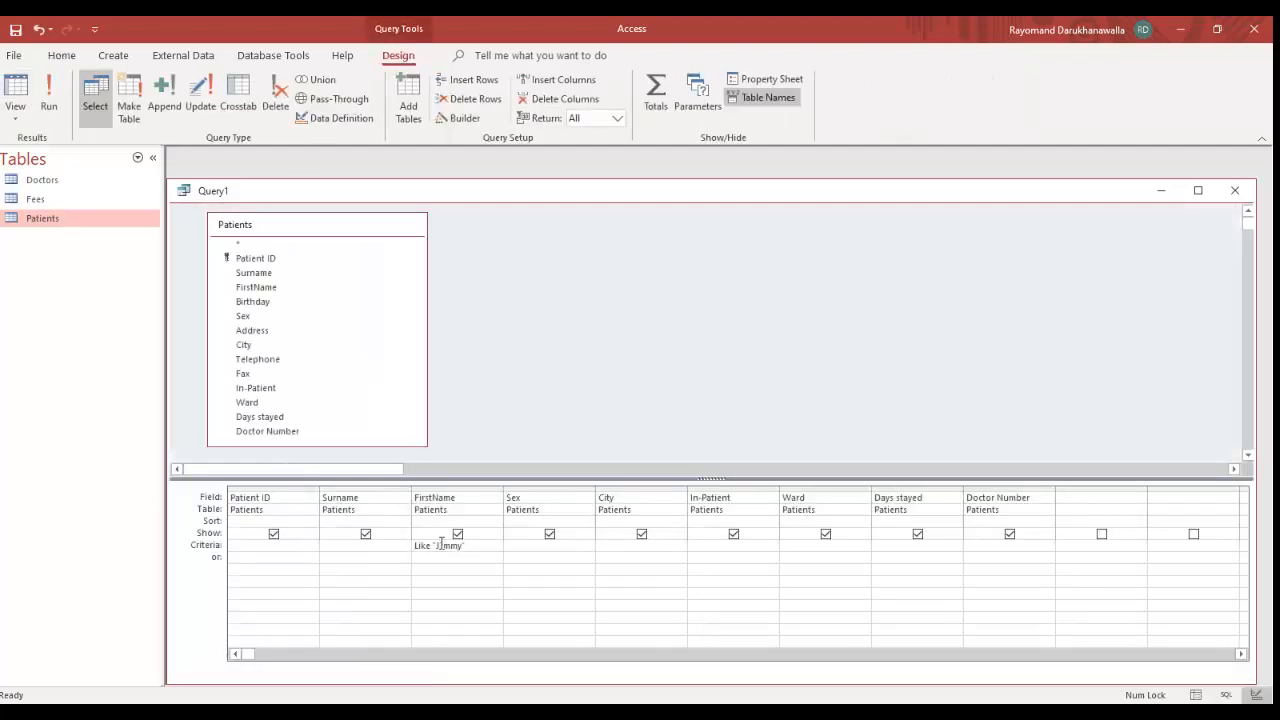
# Step: Replace the FirstName criterion with the wildcard "T?ny", and run the query
pyautogui.moveTo(478, 546); pyautogui.dragTo(400, 545)
pyautogui.press('Delete')
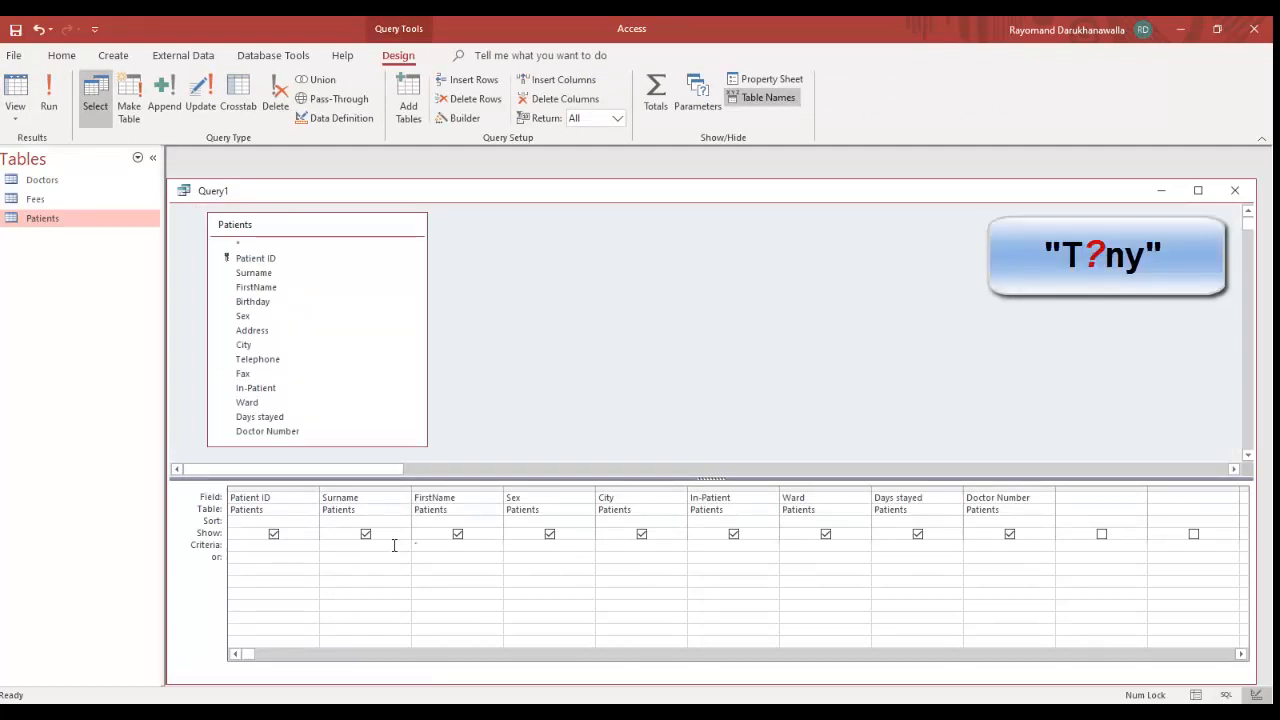
pyautogui.write("'T")
pyautogui.write('?')
pyautogui.write('n')
pyautogui.write('y')
pyautogui.write('"')
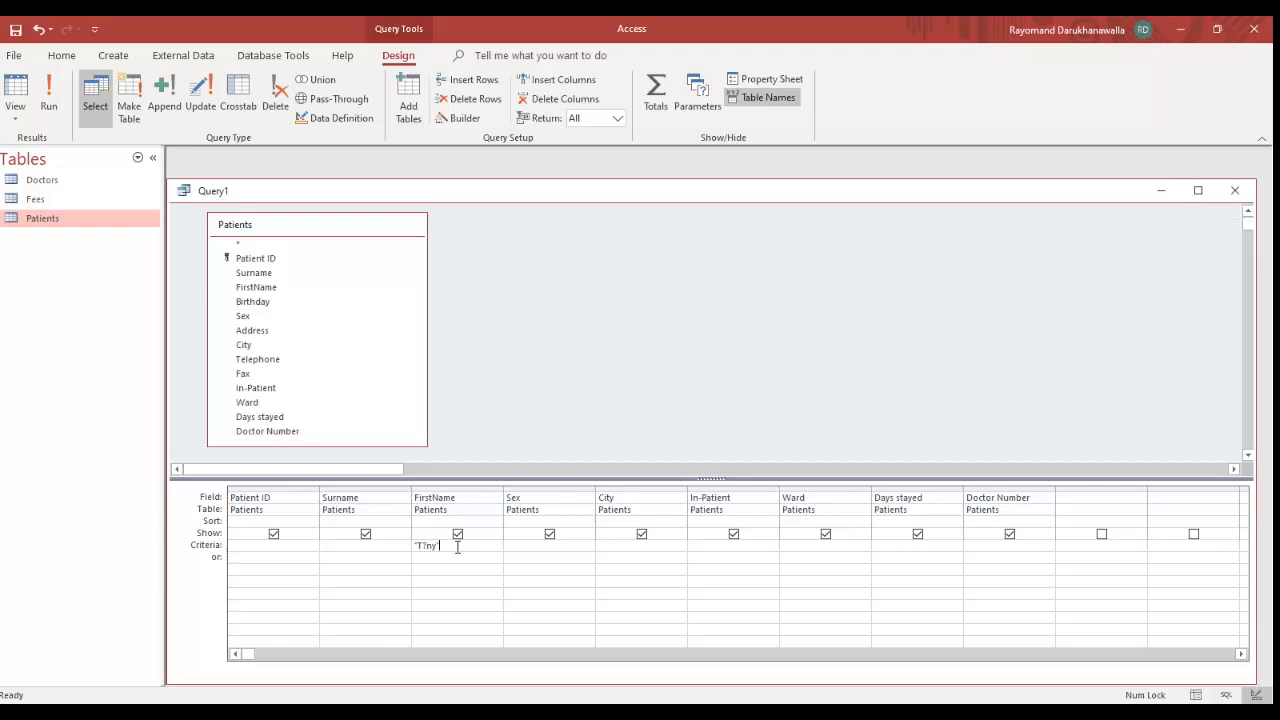
pyautogui.click(55, 96)
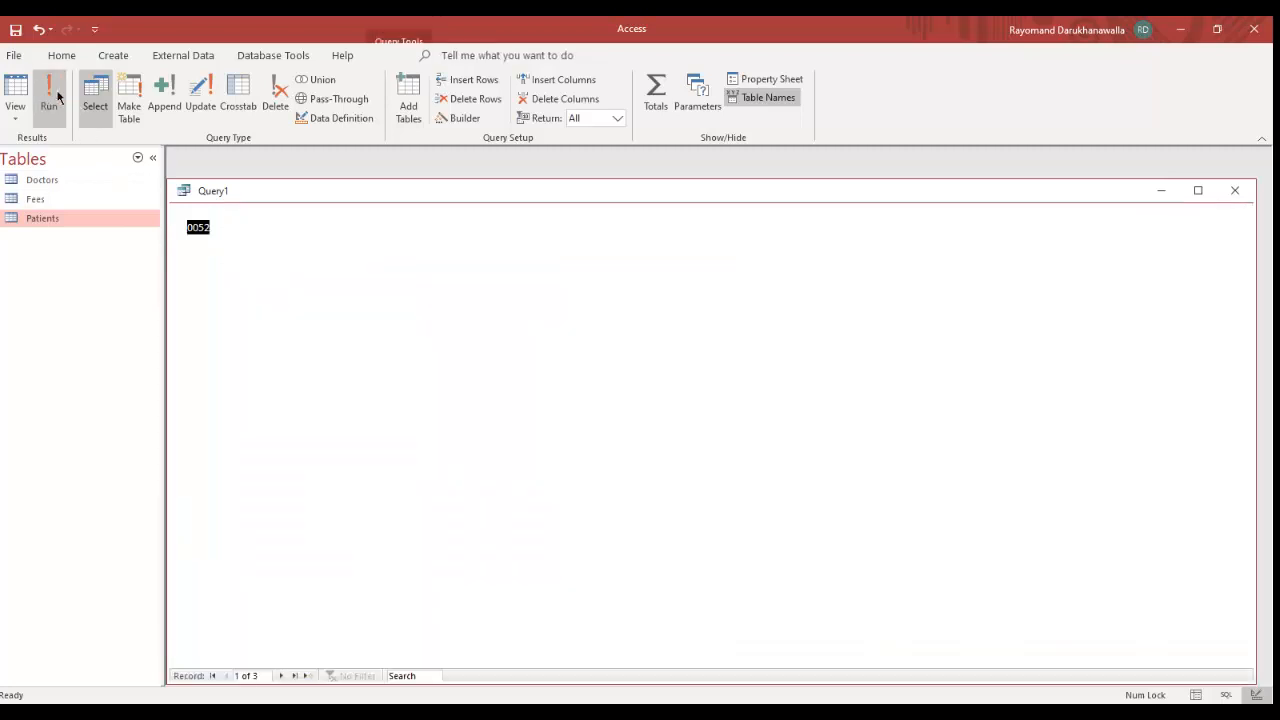
# Step: Compare the second letter of the FirstName values in the first two result records
pyautogui.click(388, 230)
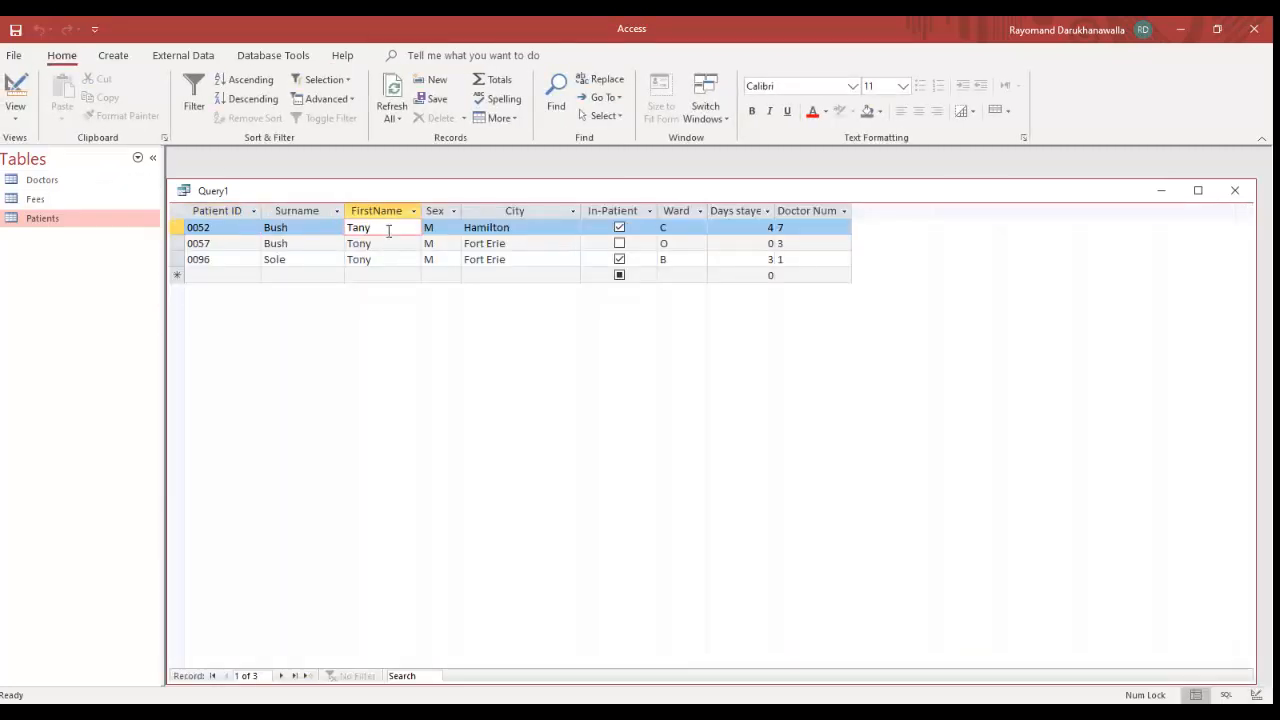
pyautogui.click(385, 246)
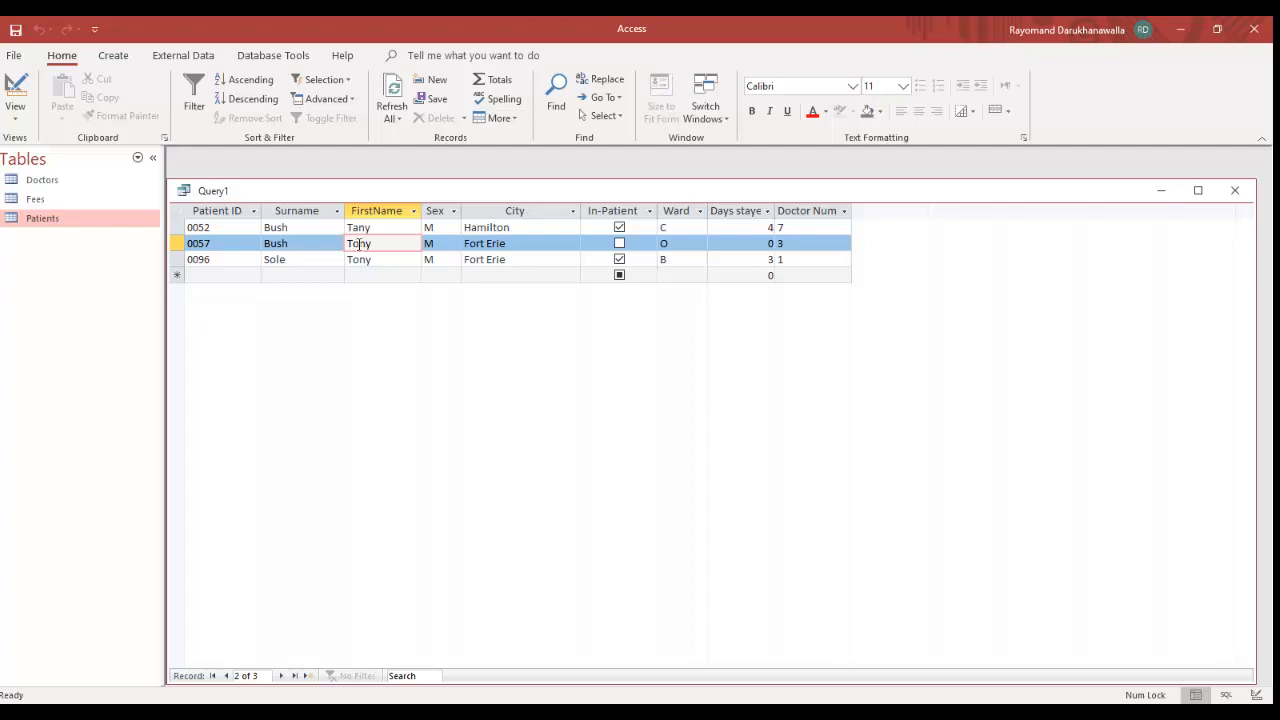
pyautogui.moveTo(352, 243); pyautogui.dragTo(358, 228)
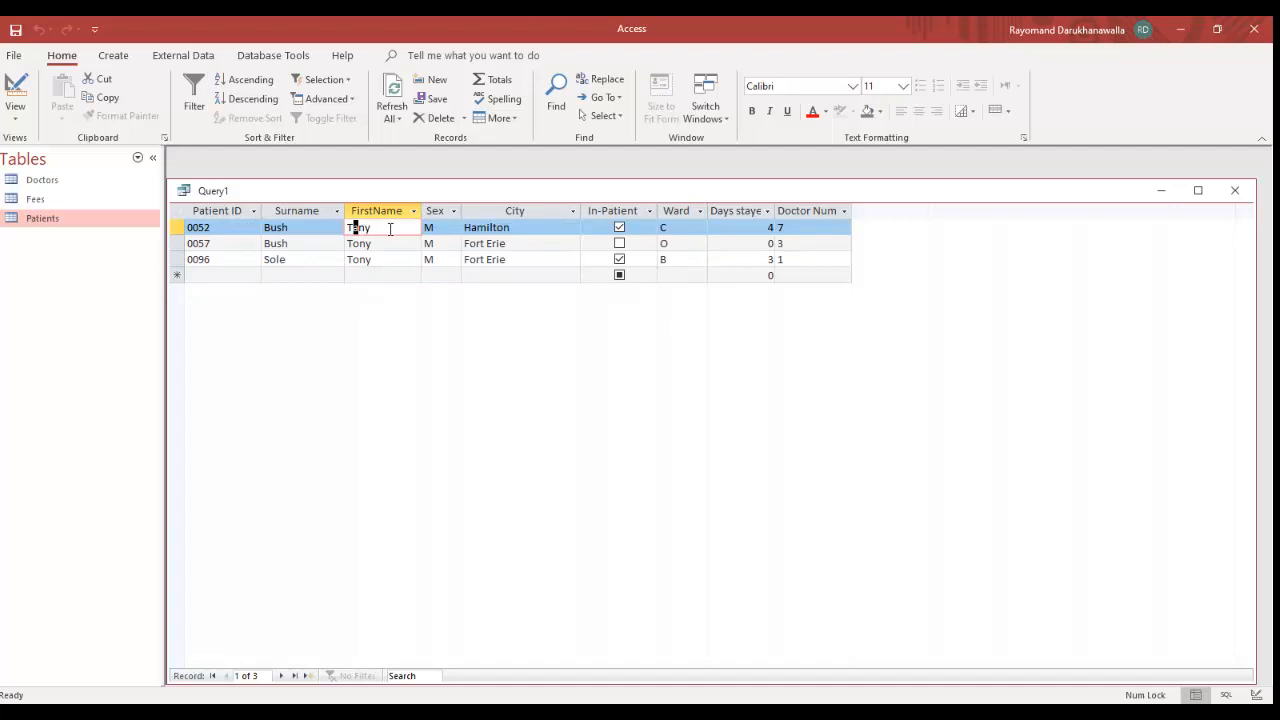
pyautogui.write('a')
pyautogui.press('Down')
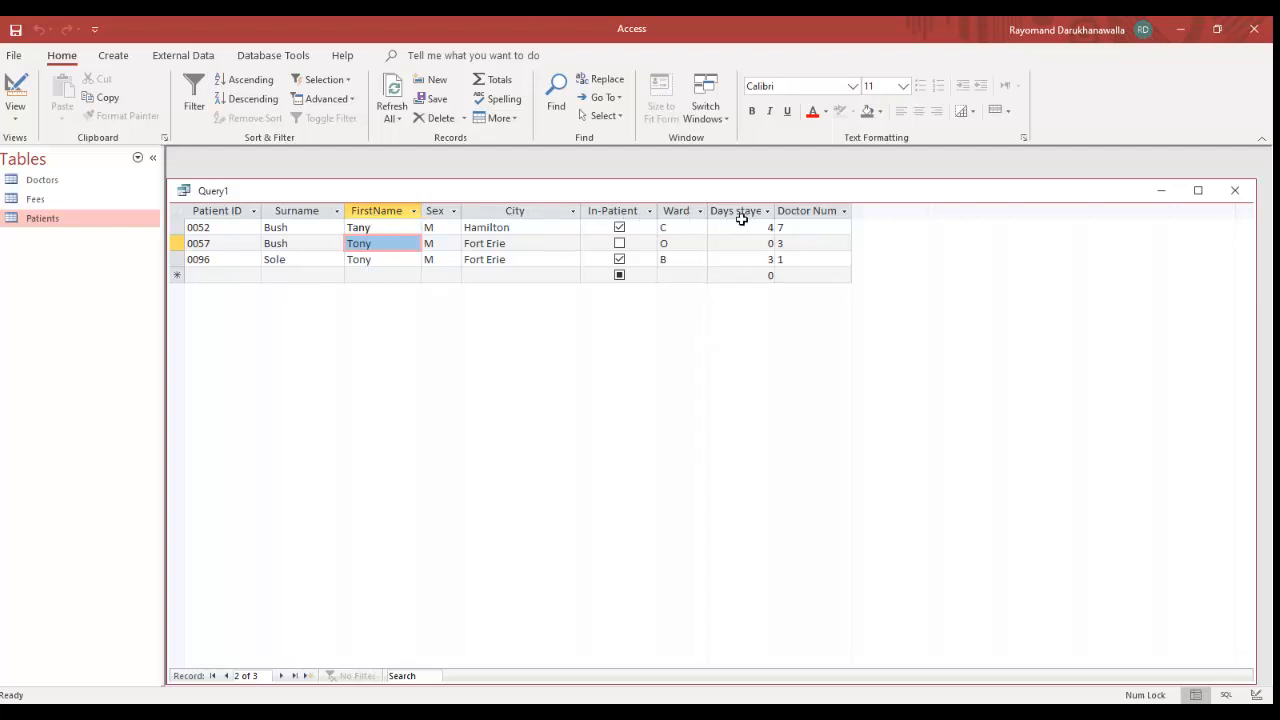
# Step: Widen the Days stayed and Doctor Number columns to fit their headings, and return to design view
pyautogui.moveTo(778, 215); pyautogui.dragTo(790, 215)
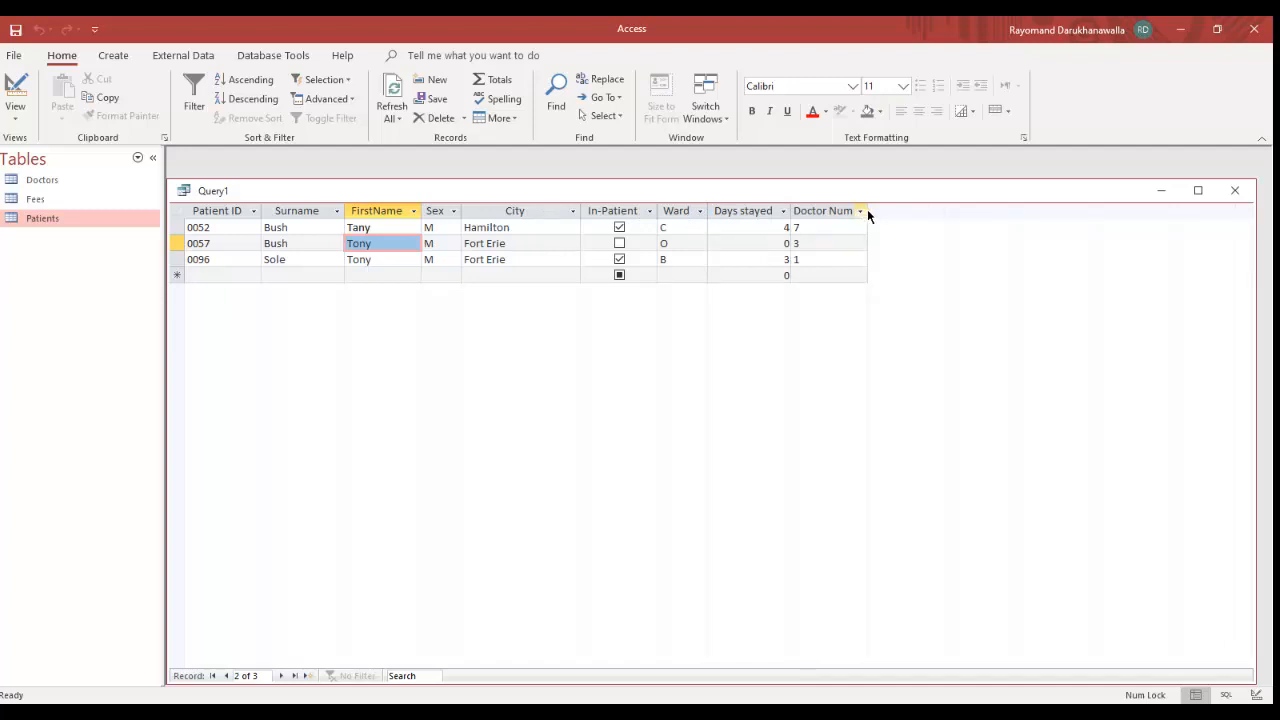
pyautogui.click(860, 210)
pyautogui.click(620, 413)
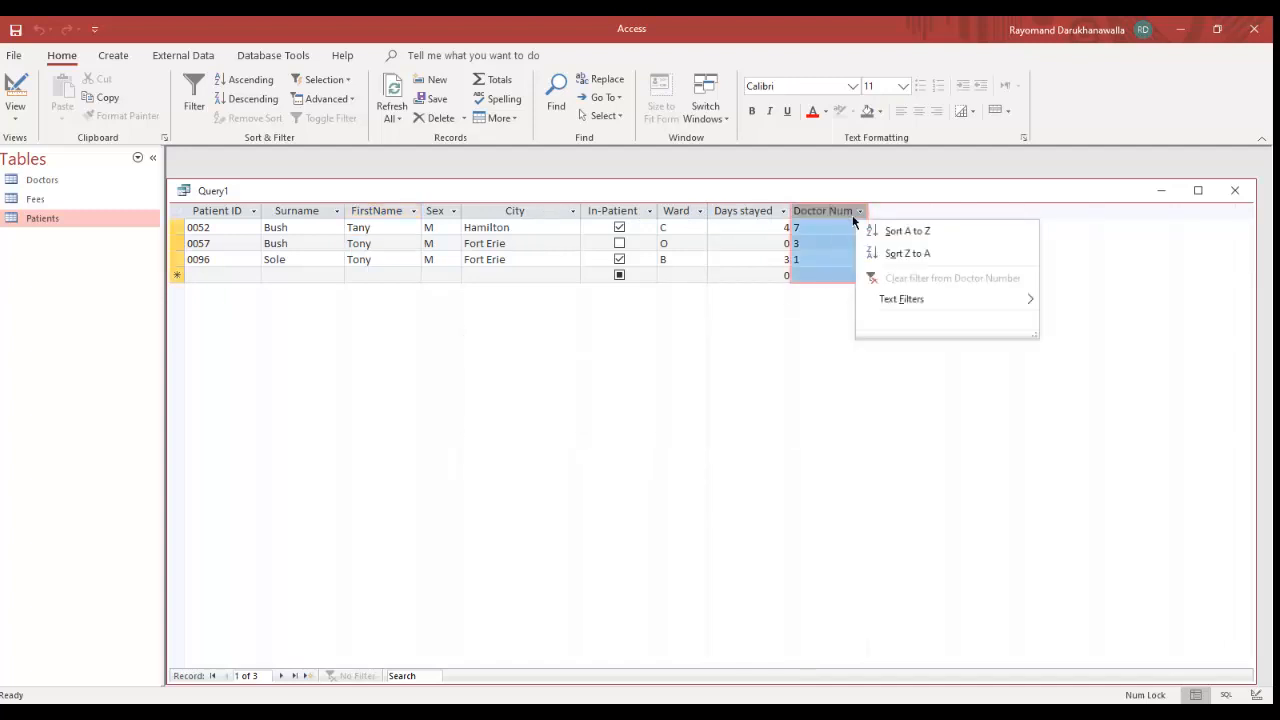
pyautogui.click(883, 208)
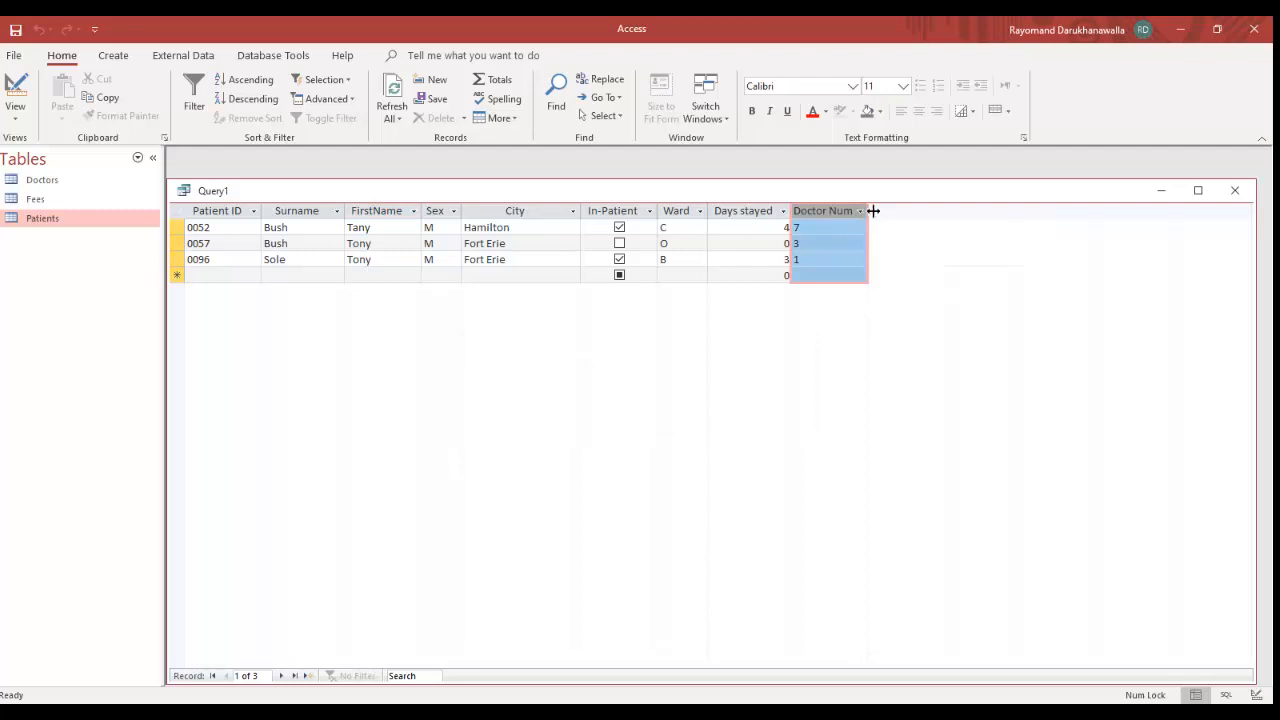
pyautogui.moveTo(870, 210); pyautogui.dragTo(898, 210)
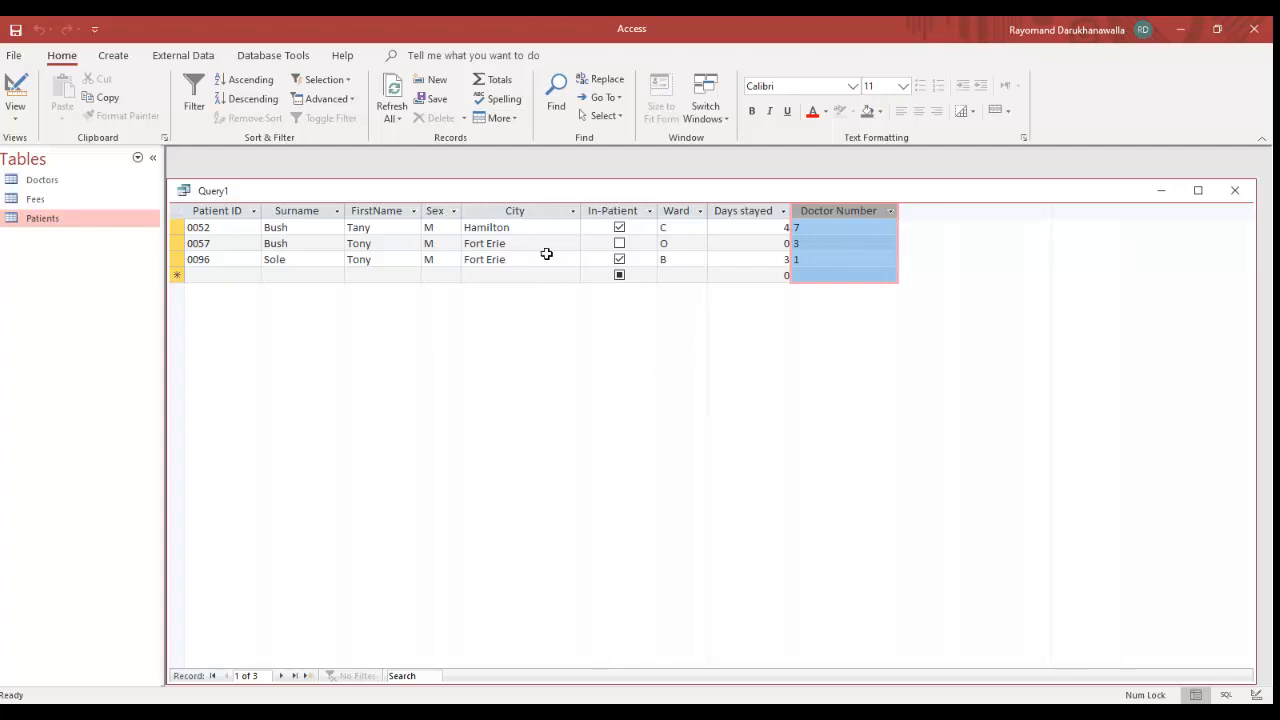
pyautogui.click(14, 97)
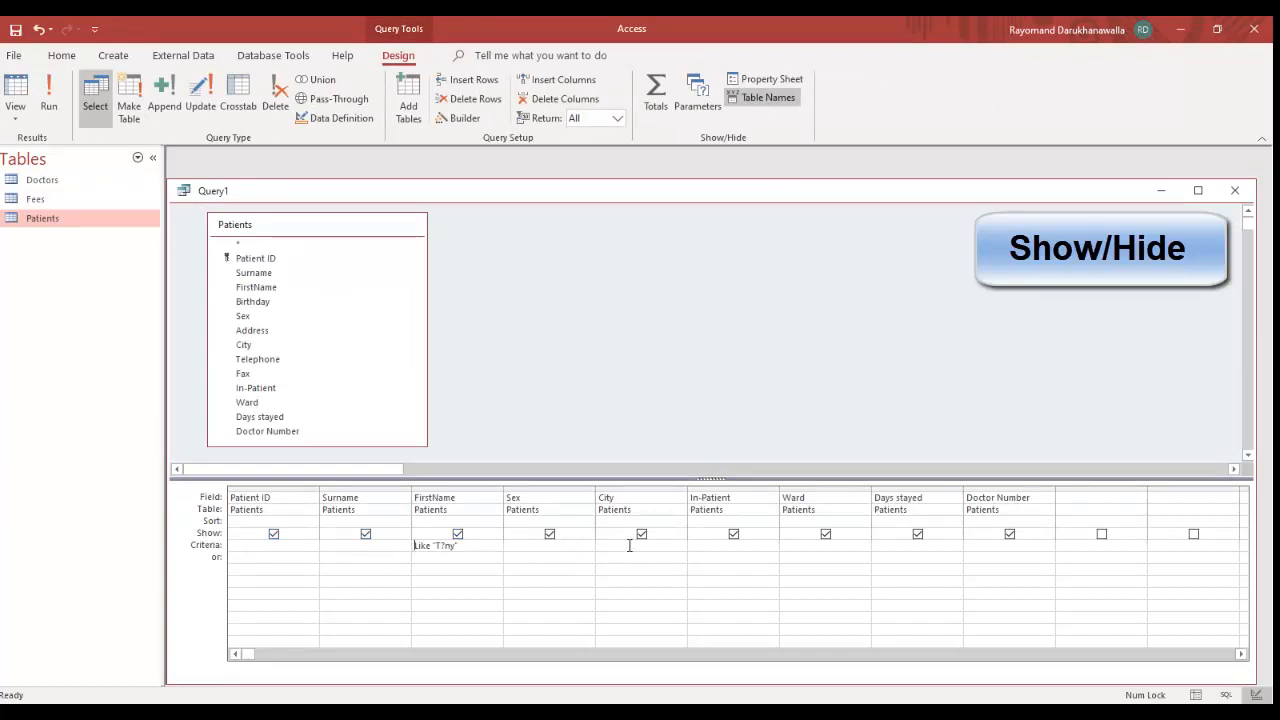
# Step: Hide the Sex, City and In-Patient fields from the results, and run the query before returning to design view
pyautogui.click(549, 534)
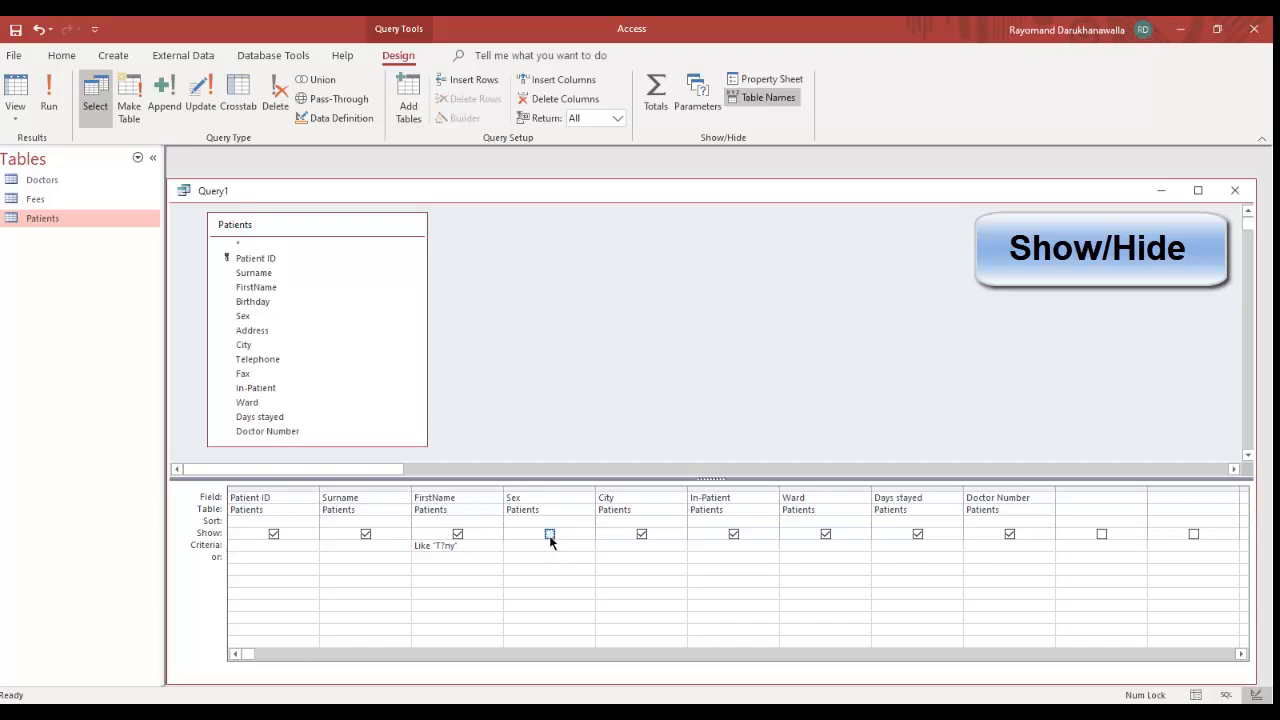
pyautogui.click(641, 534)
pyautogui.click(733, 535)
pyautogui.click(48, 100)
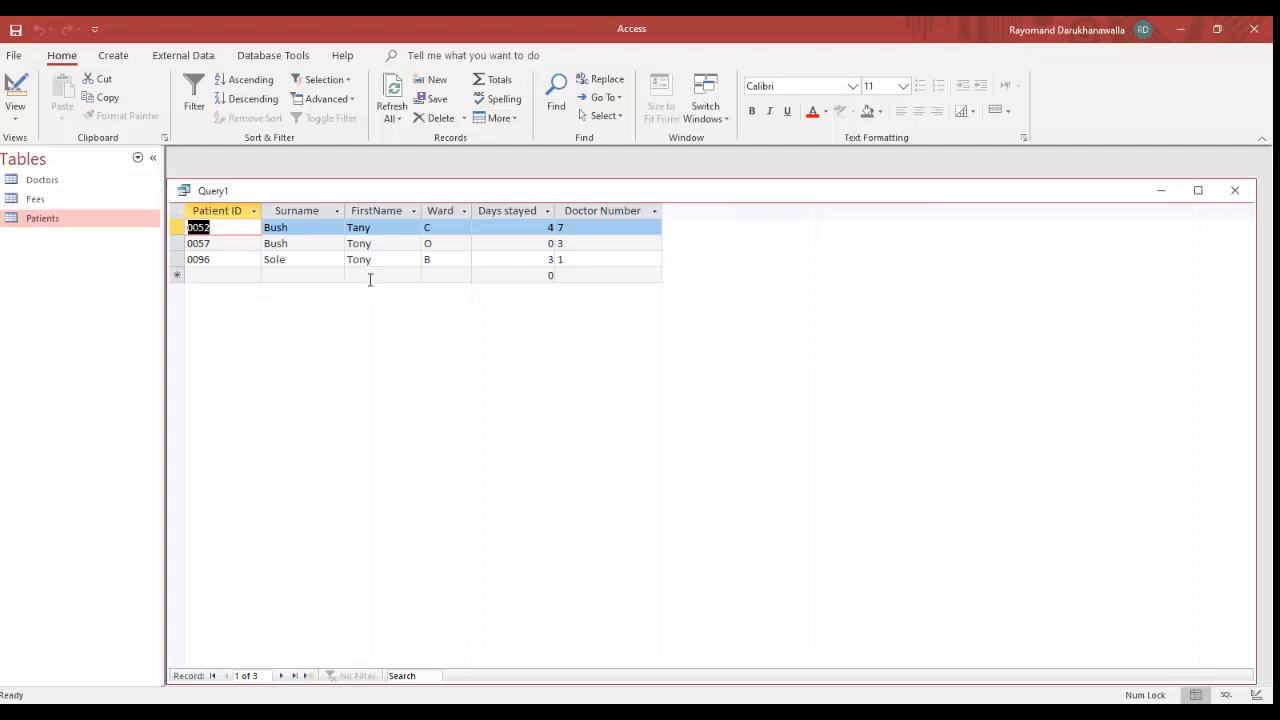
pyautogui.click(15, 95)
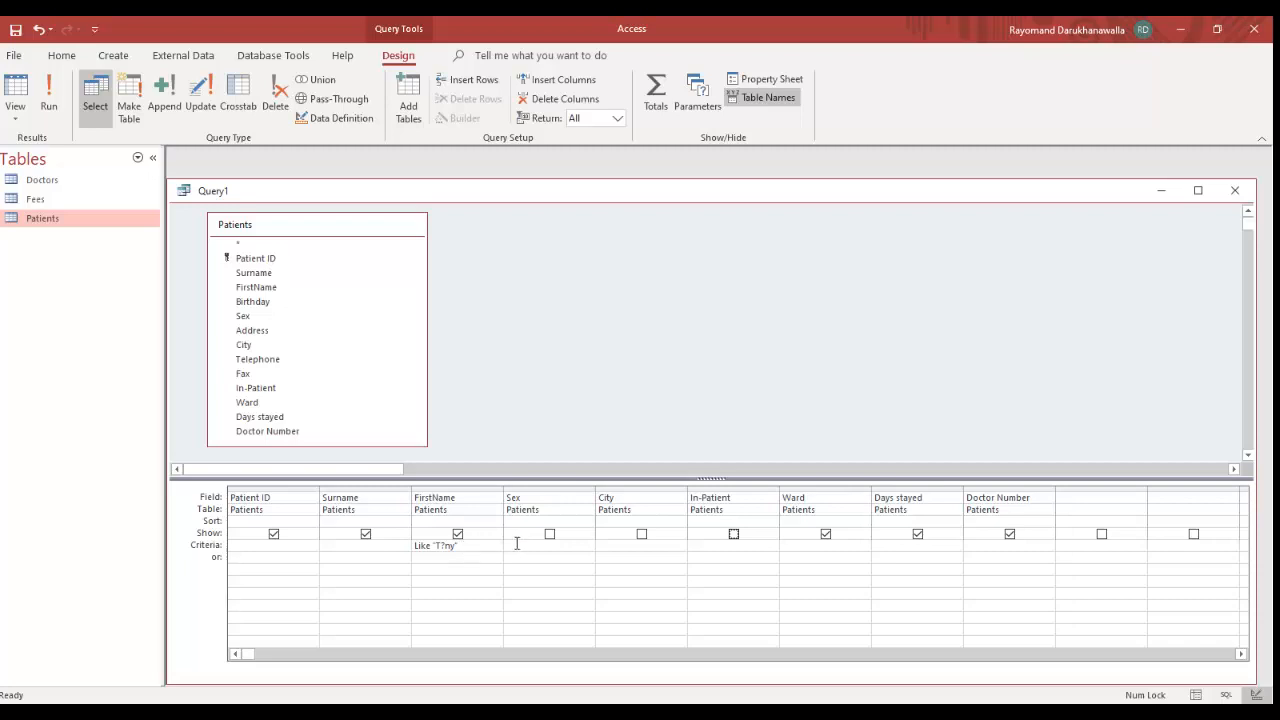
# Step: Hide the FirstName field while keeping its criterion, and run the query before returning to design view
pyautogui.click(458, 535)
pyautogui.click(458, 535)
pyautogui.click(49, 100)
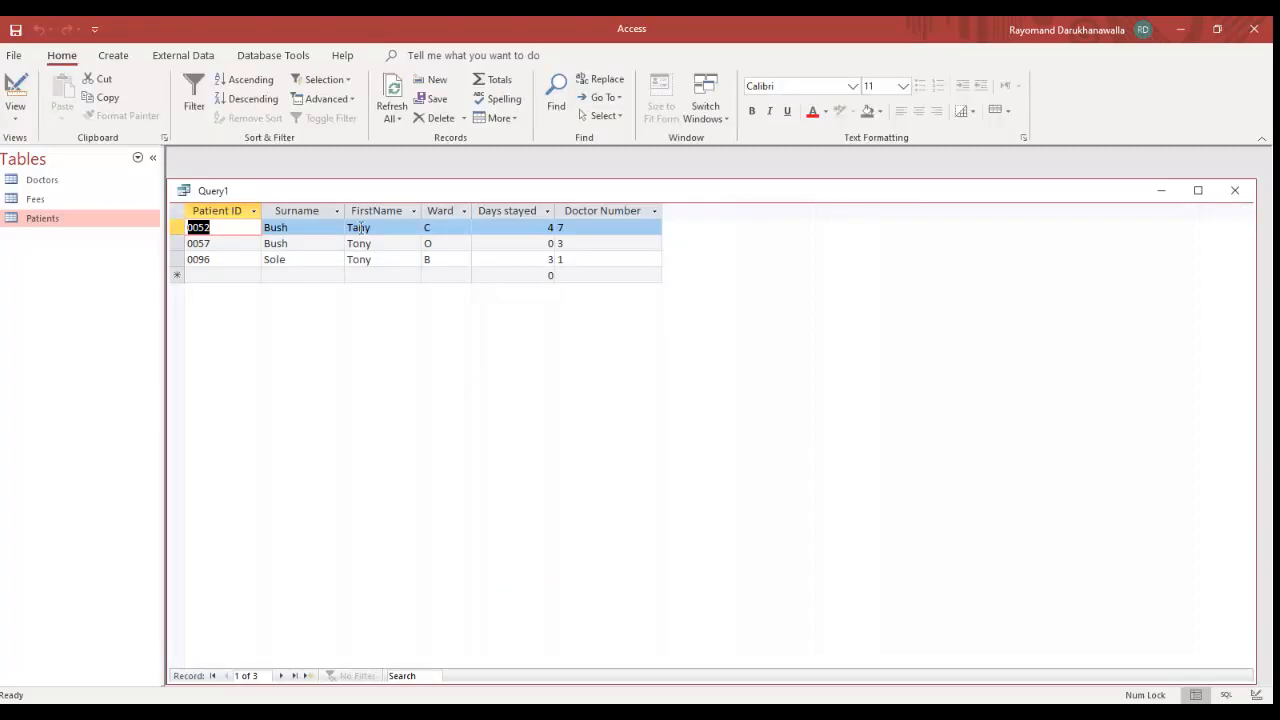
pyautogui.click(15, 100)
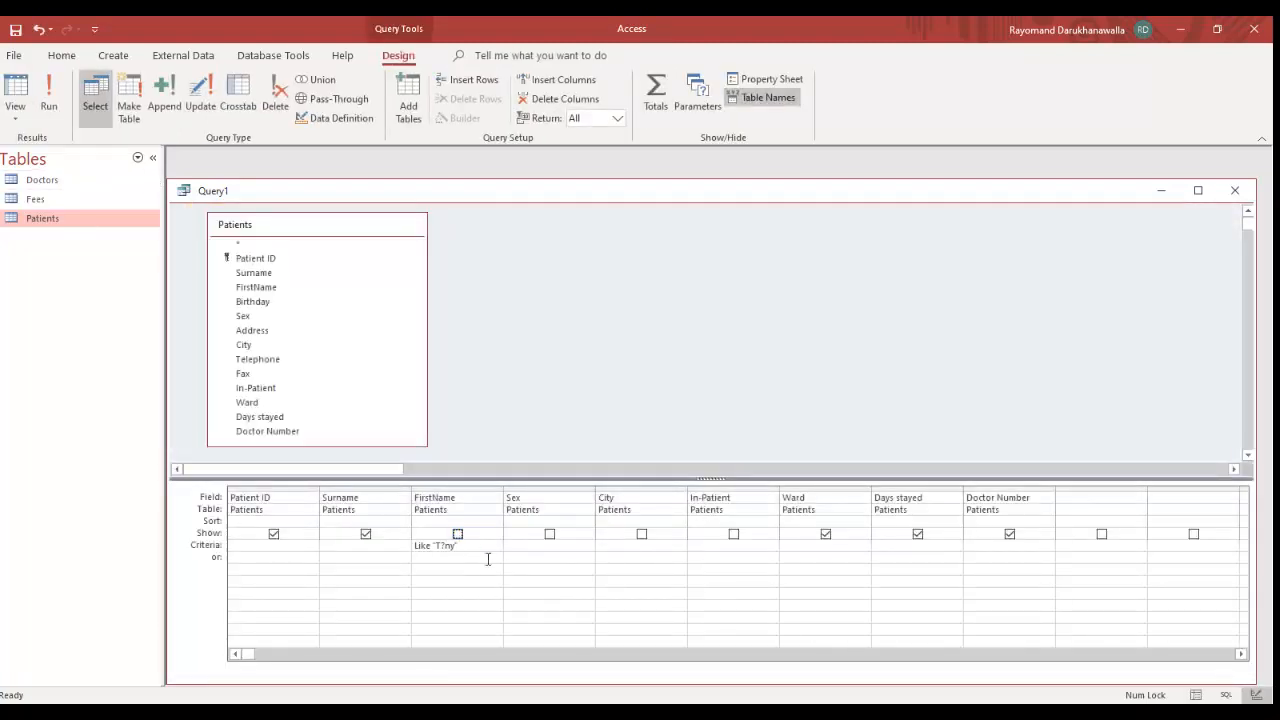
pyautogui.click(49, 100)
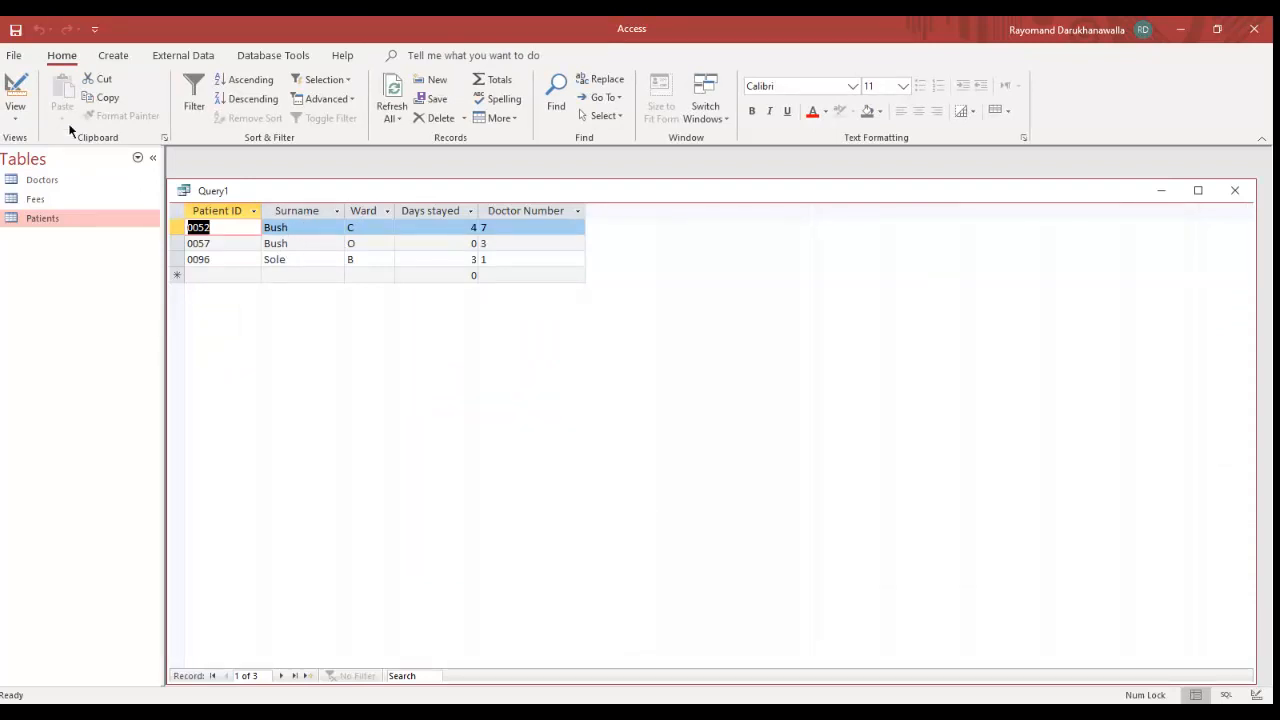
pyautogui.click(15, 95)
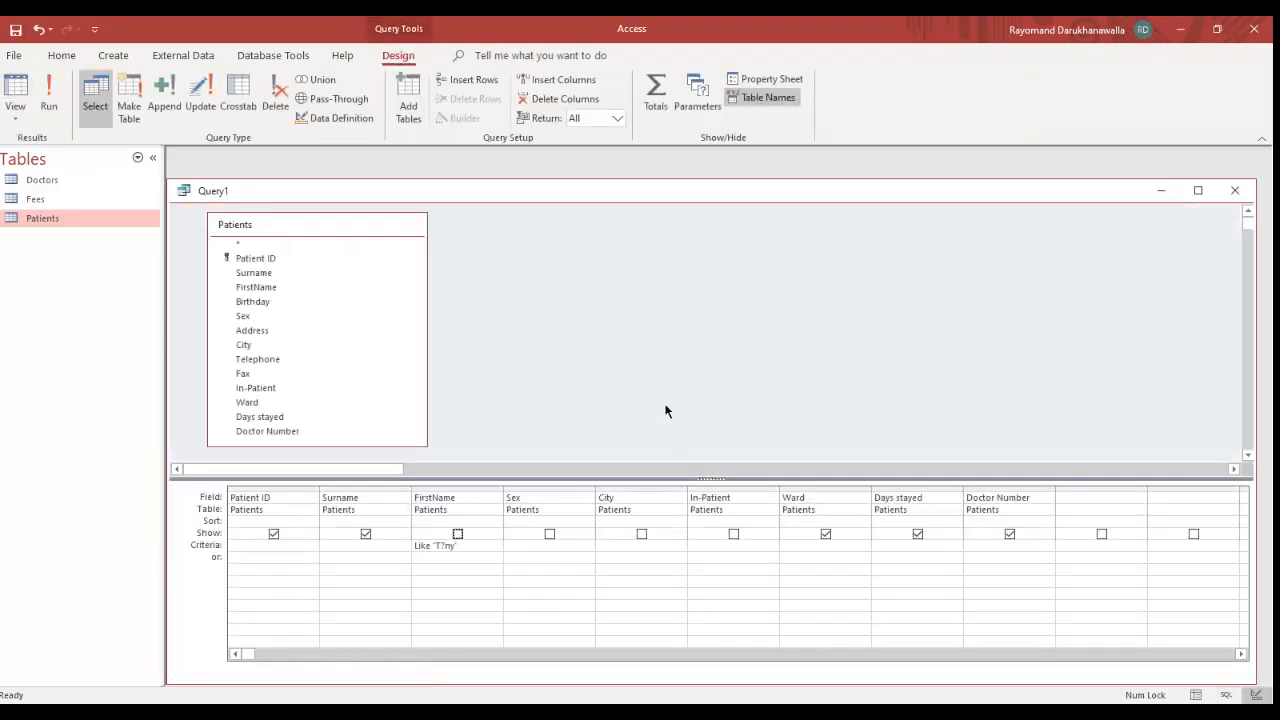